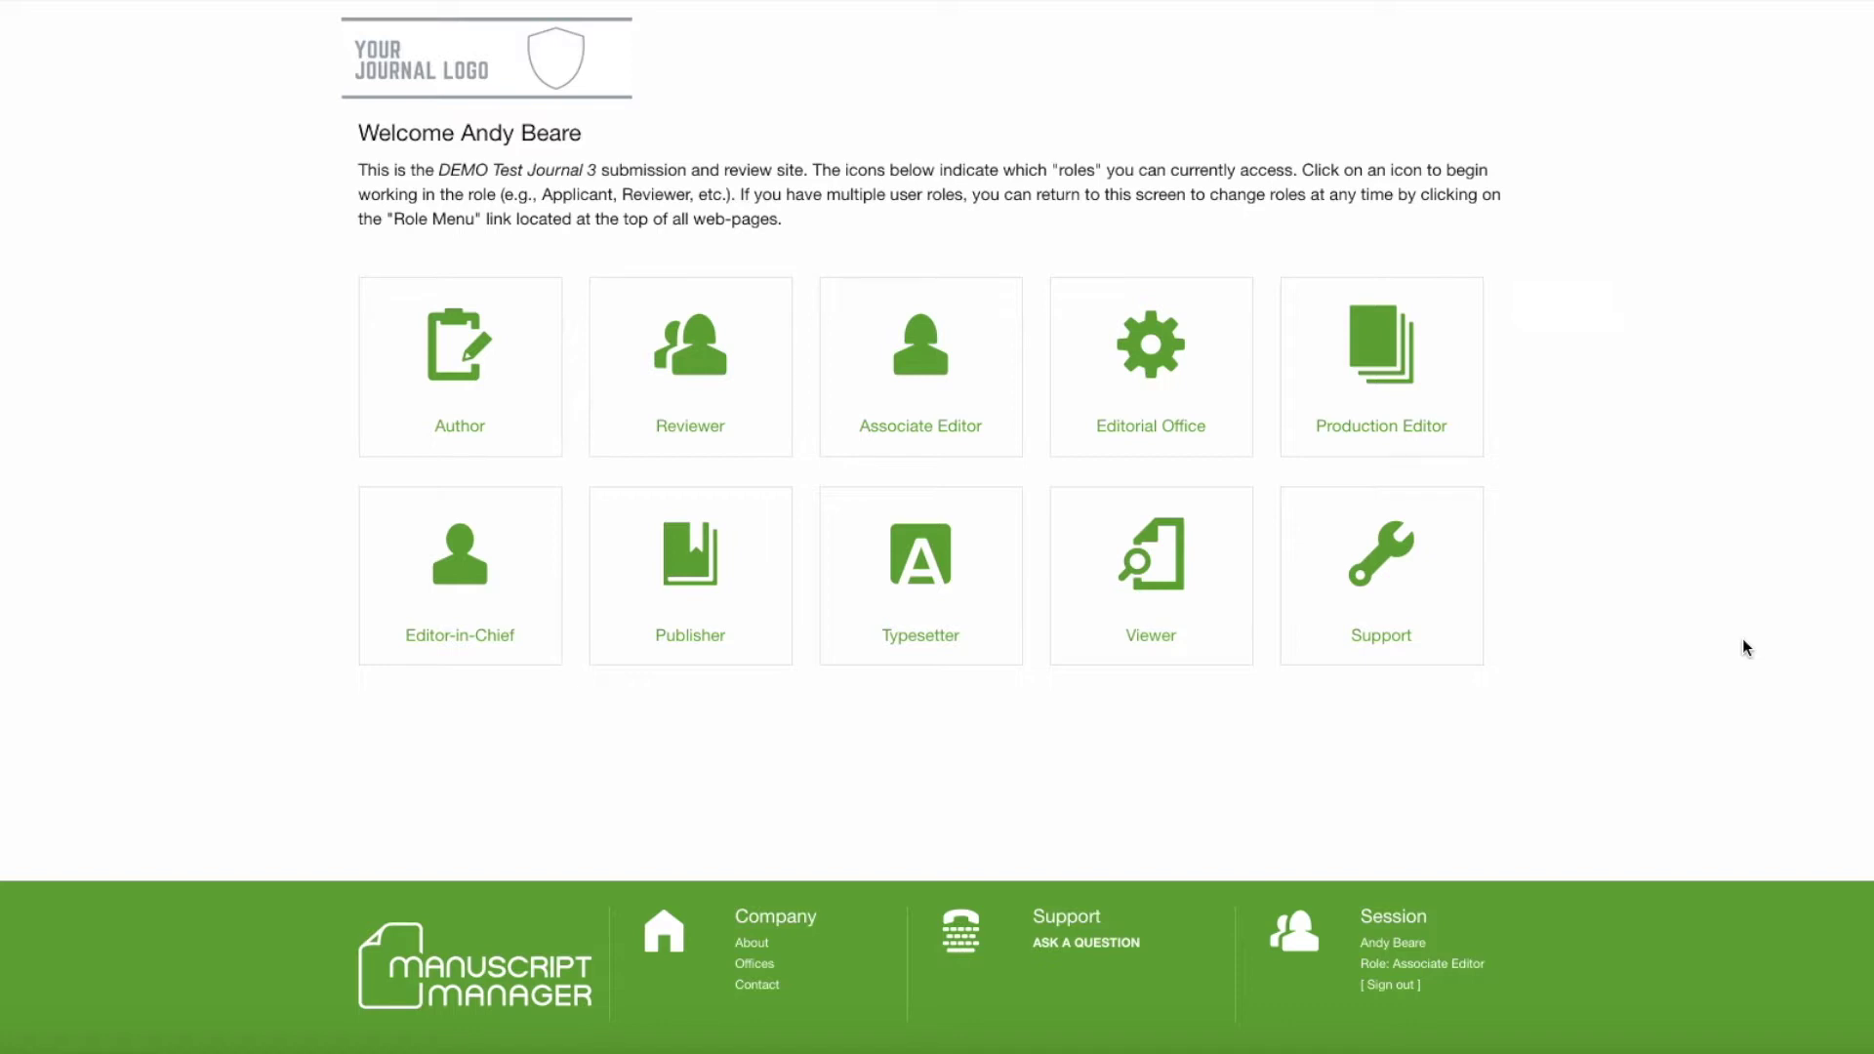
- As Associate Editor, open 'kgkgkg', the first of the 3 newly assigned manuscripts
{"action": "left_click", "coordinate": [917, 391]}
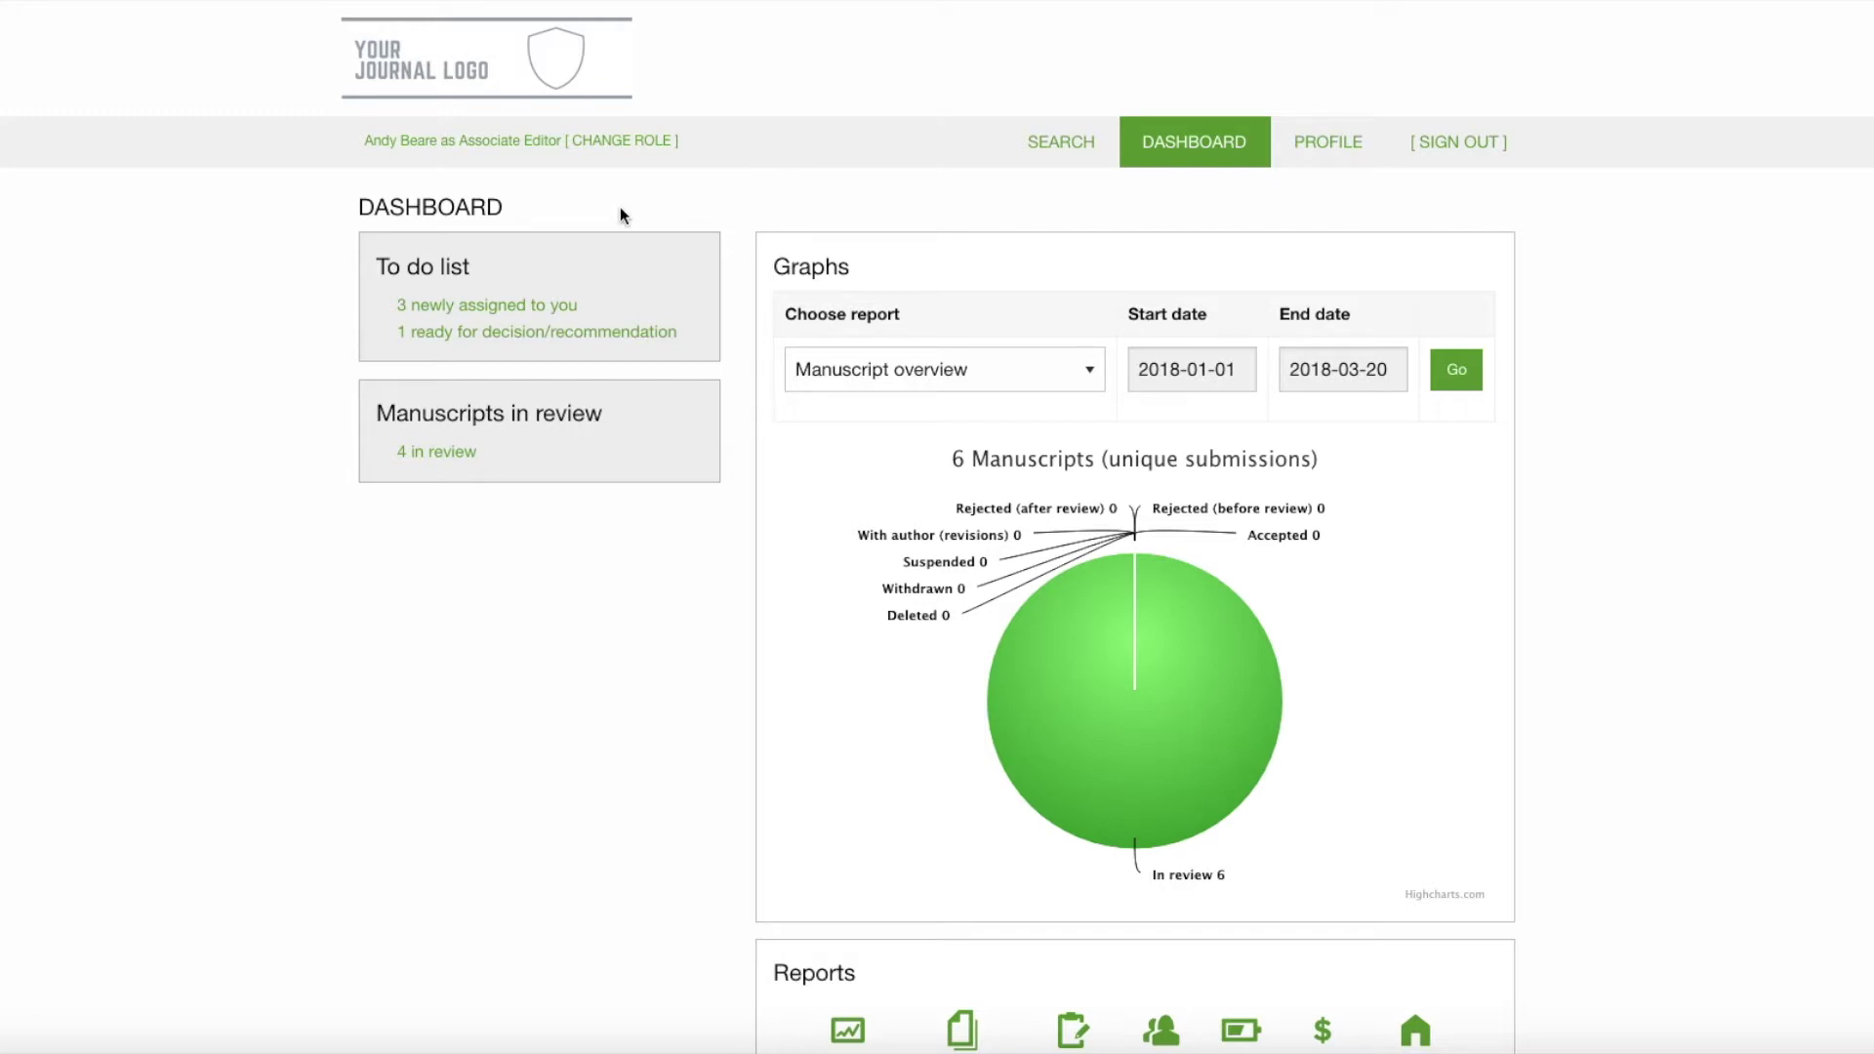
{"action": "left_click", "coordinate": [496, 307]}
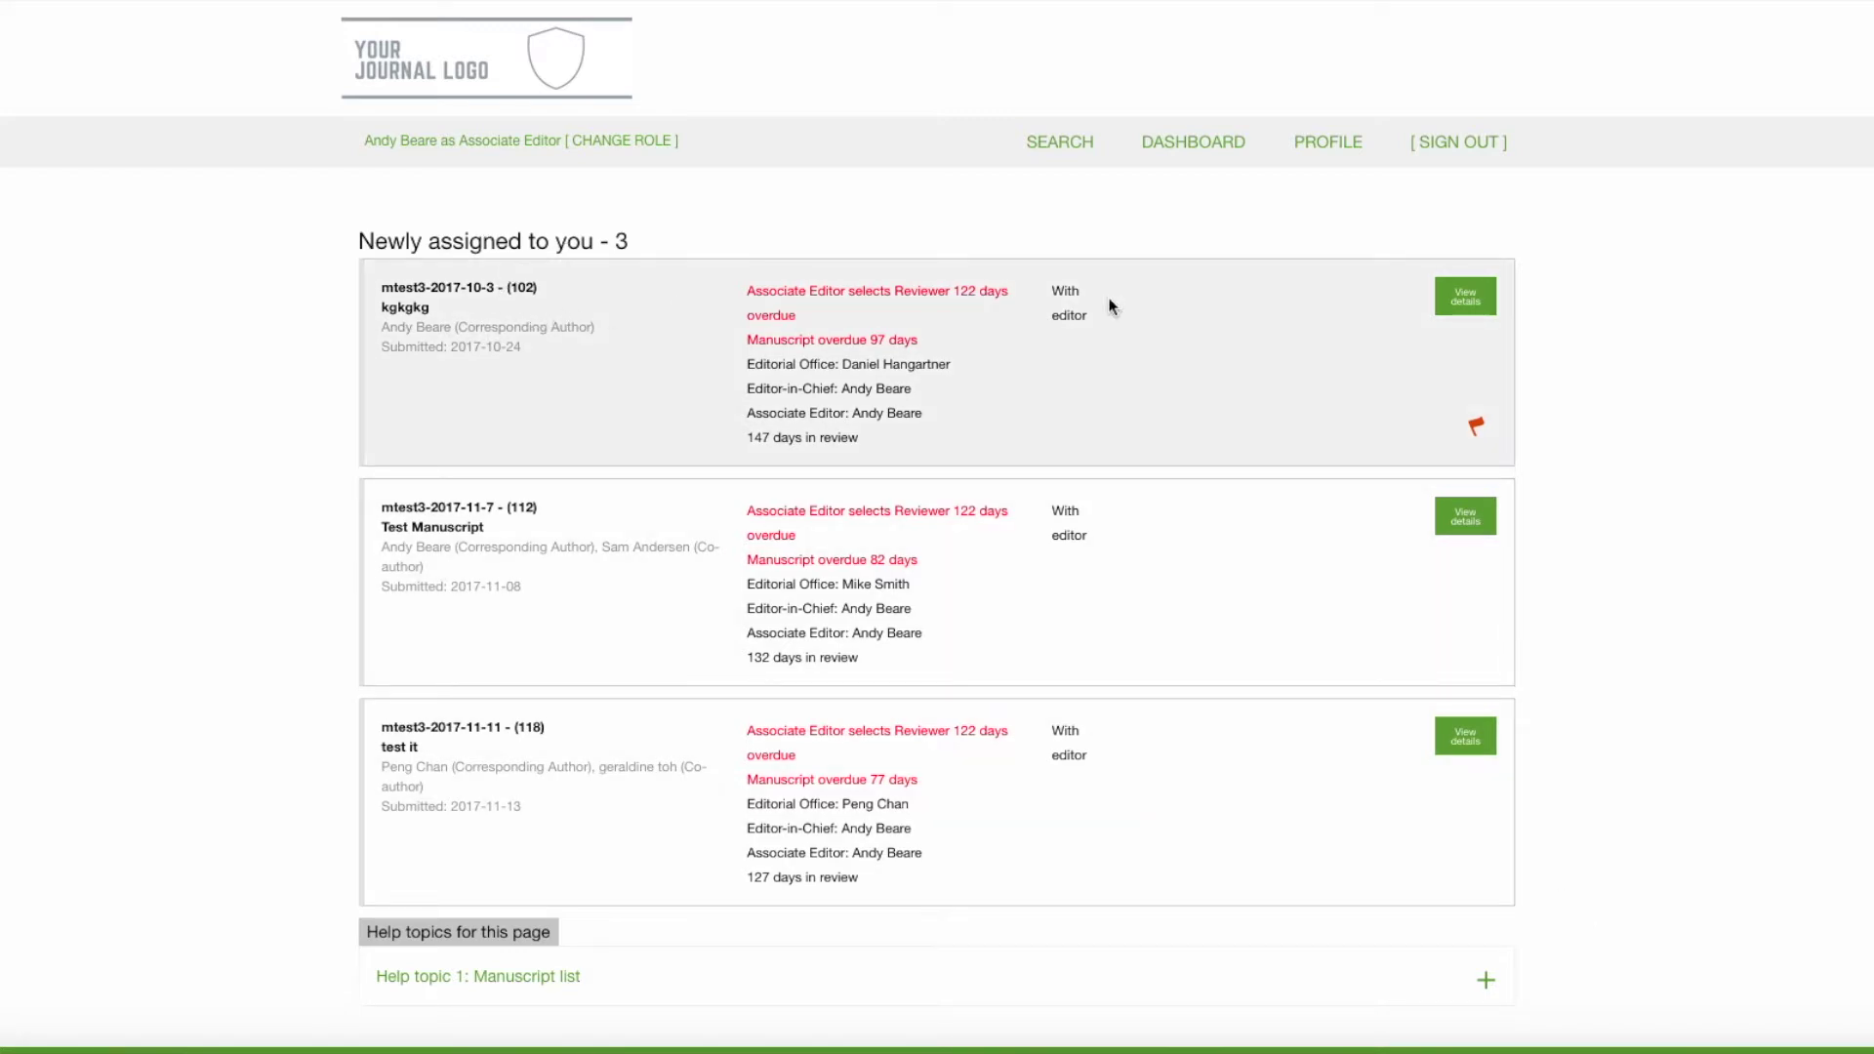
{"action": "left_click", "coordinate": [1469, 304]}
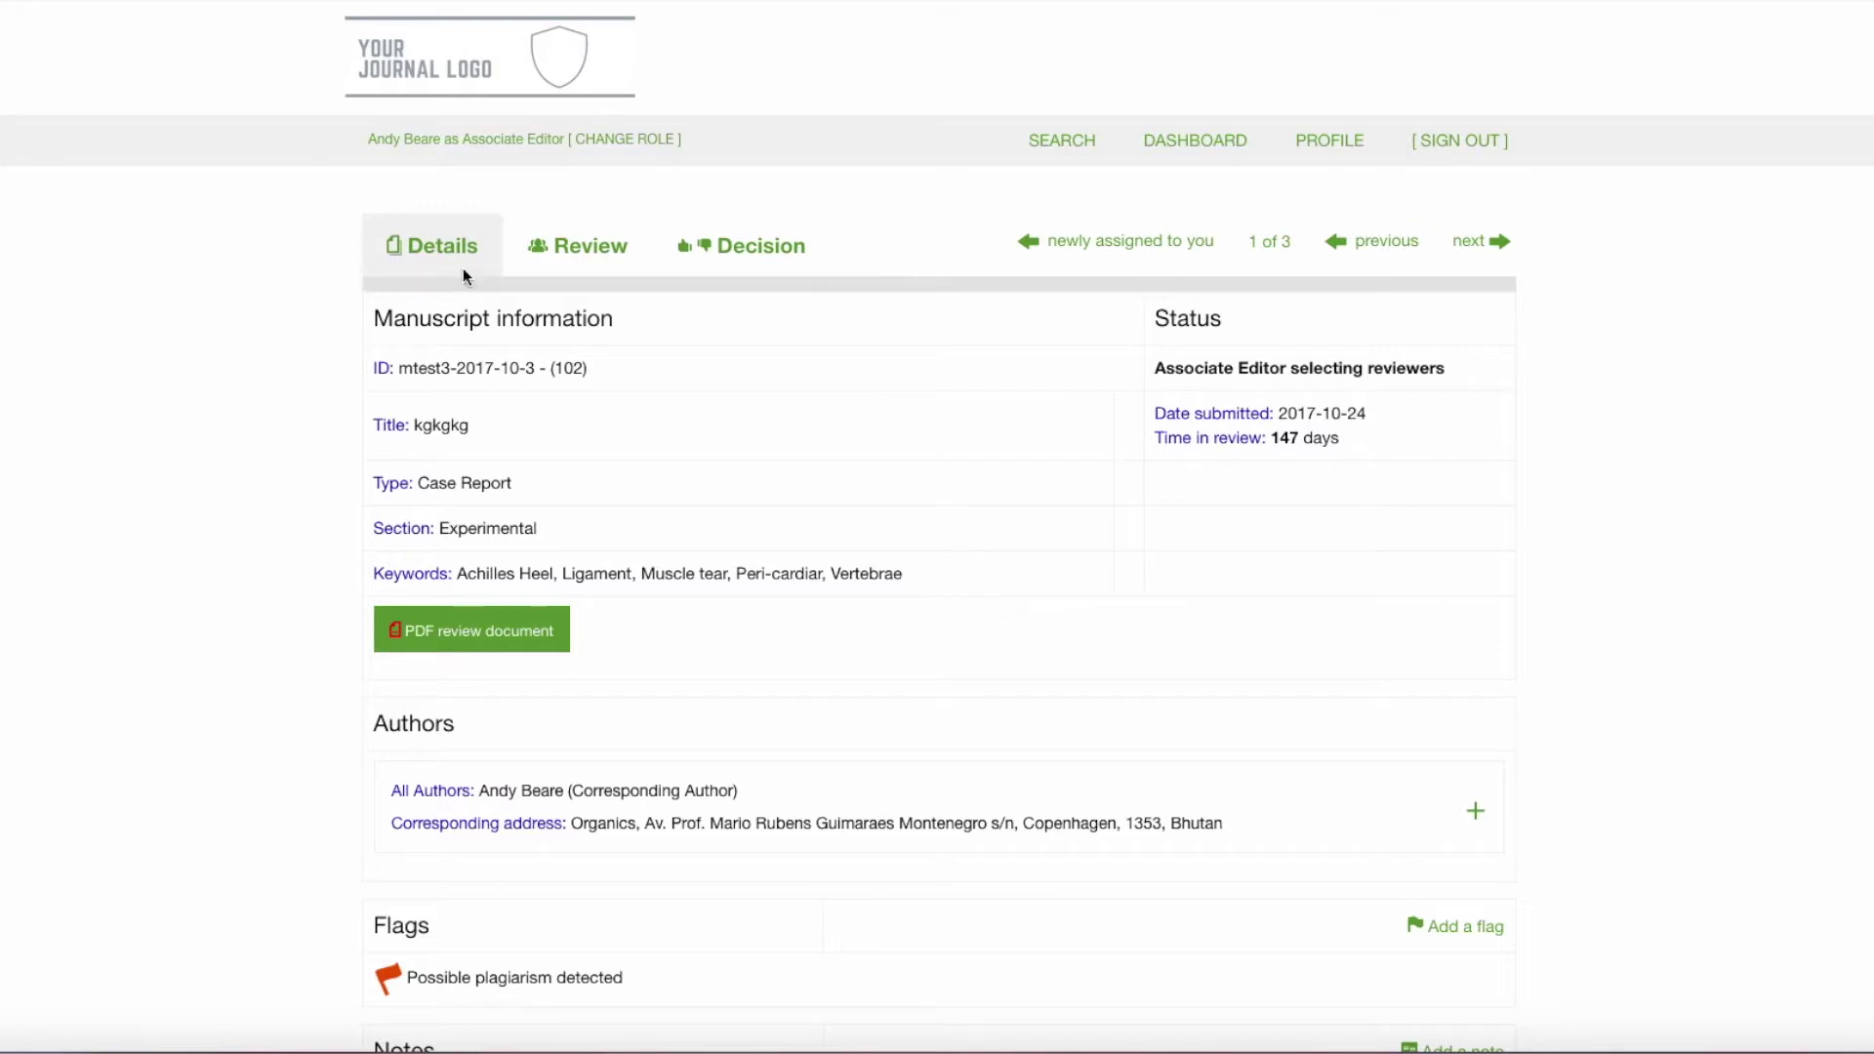
- Look over the Details tab of 'kgkgkg', then switch to its review page
{"action": "scroll", "coordinate": [946, 331], "scroll_direction": "down", "scroll_amount": 3}
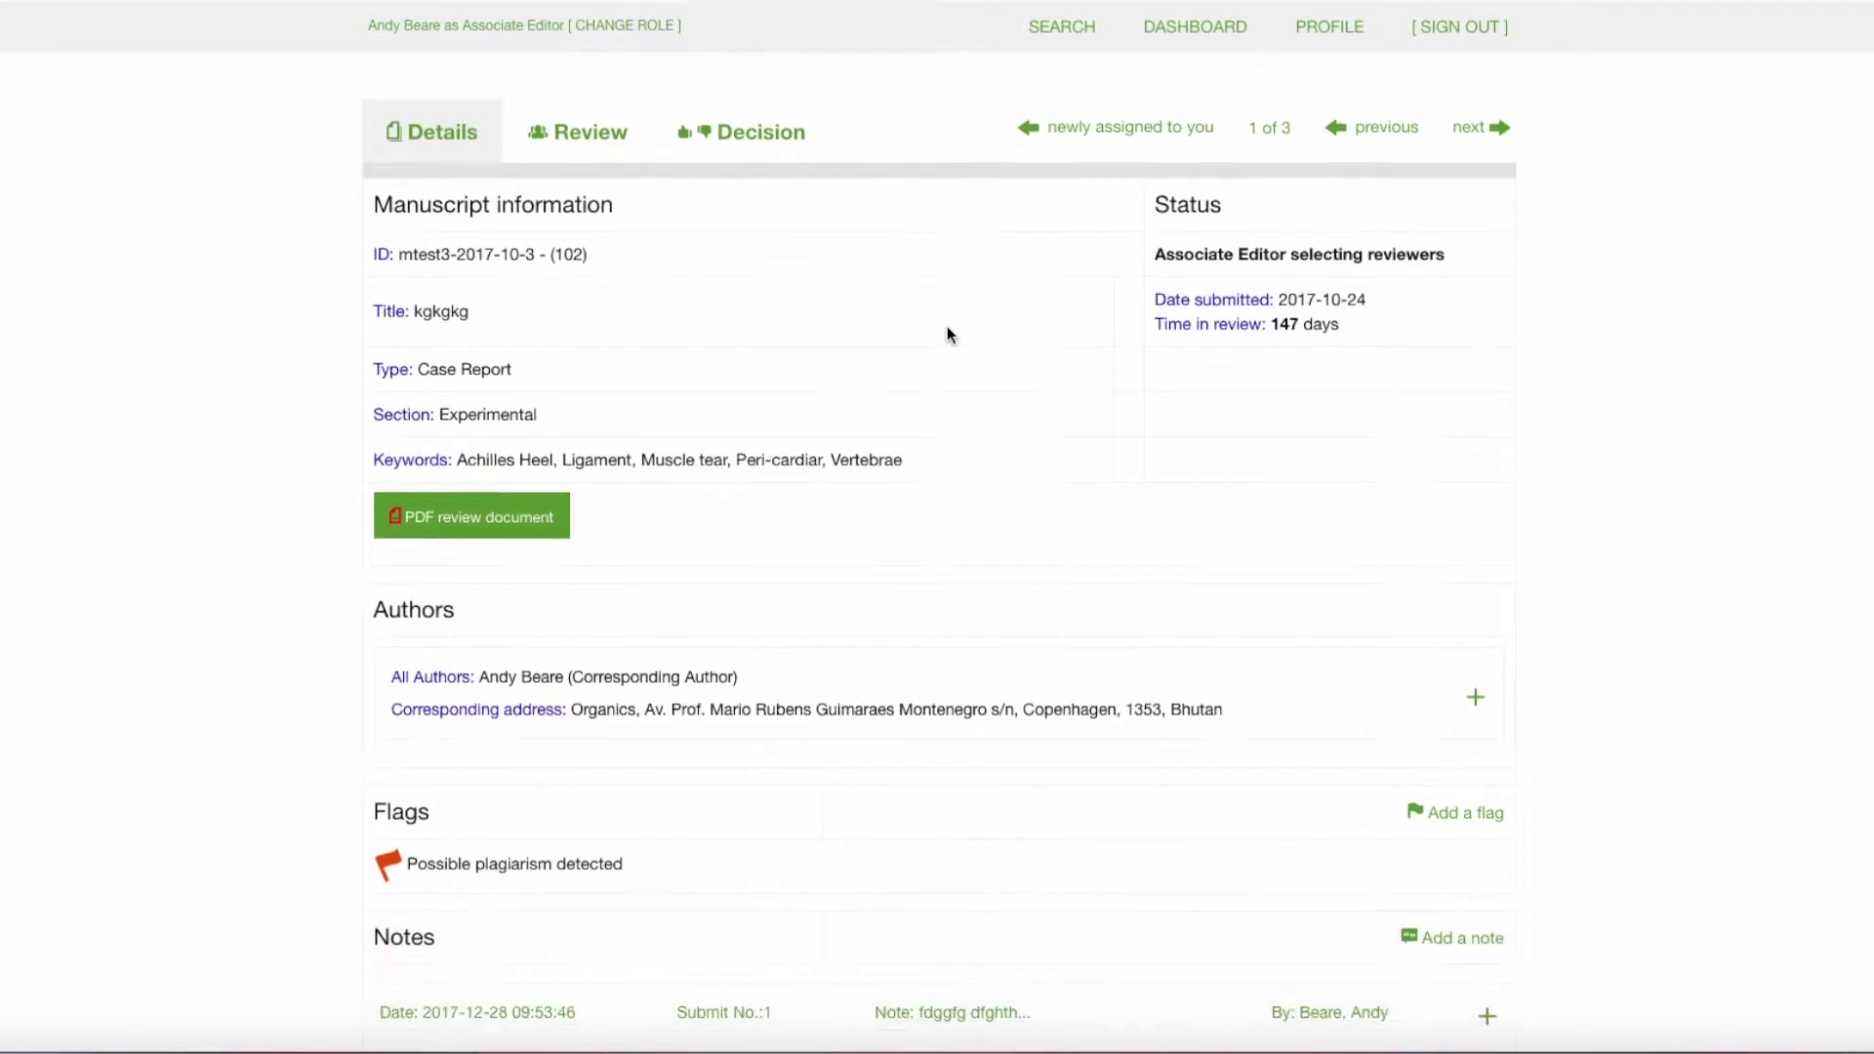
{"action": "scroll", "coordinate": [947, 332], "scroll_direction": "down", "scroll_amount": 5}
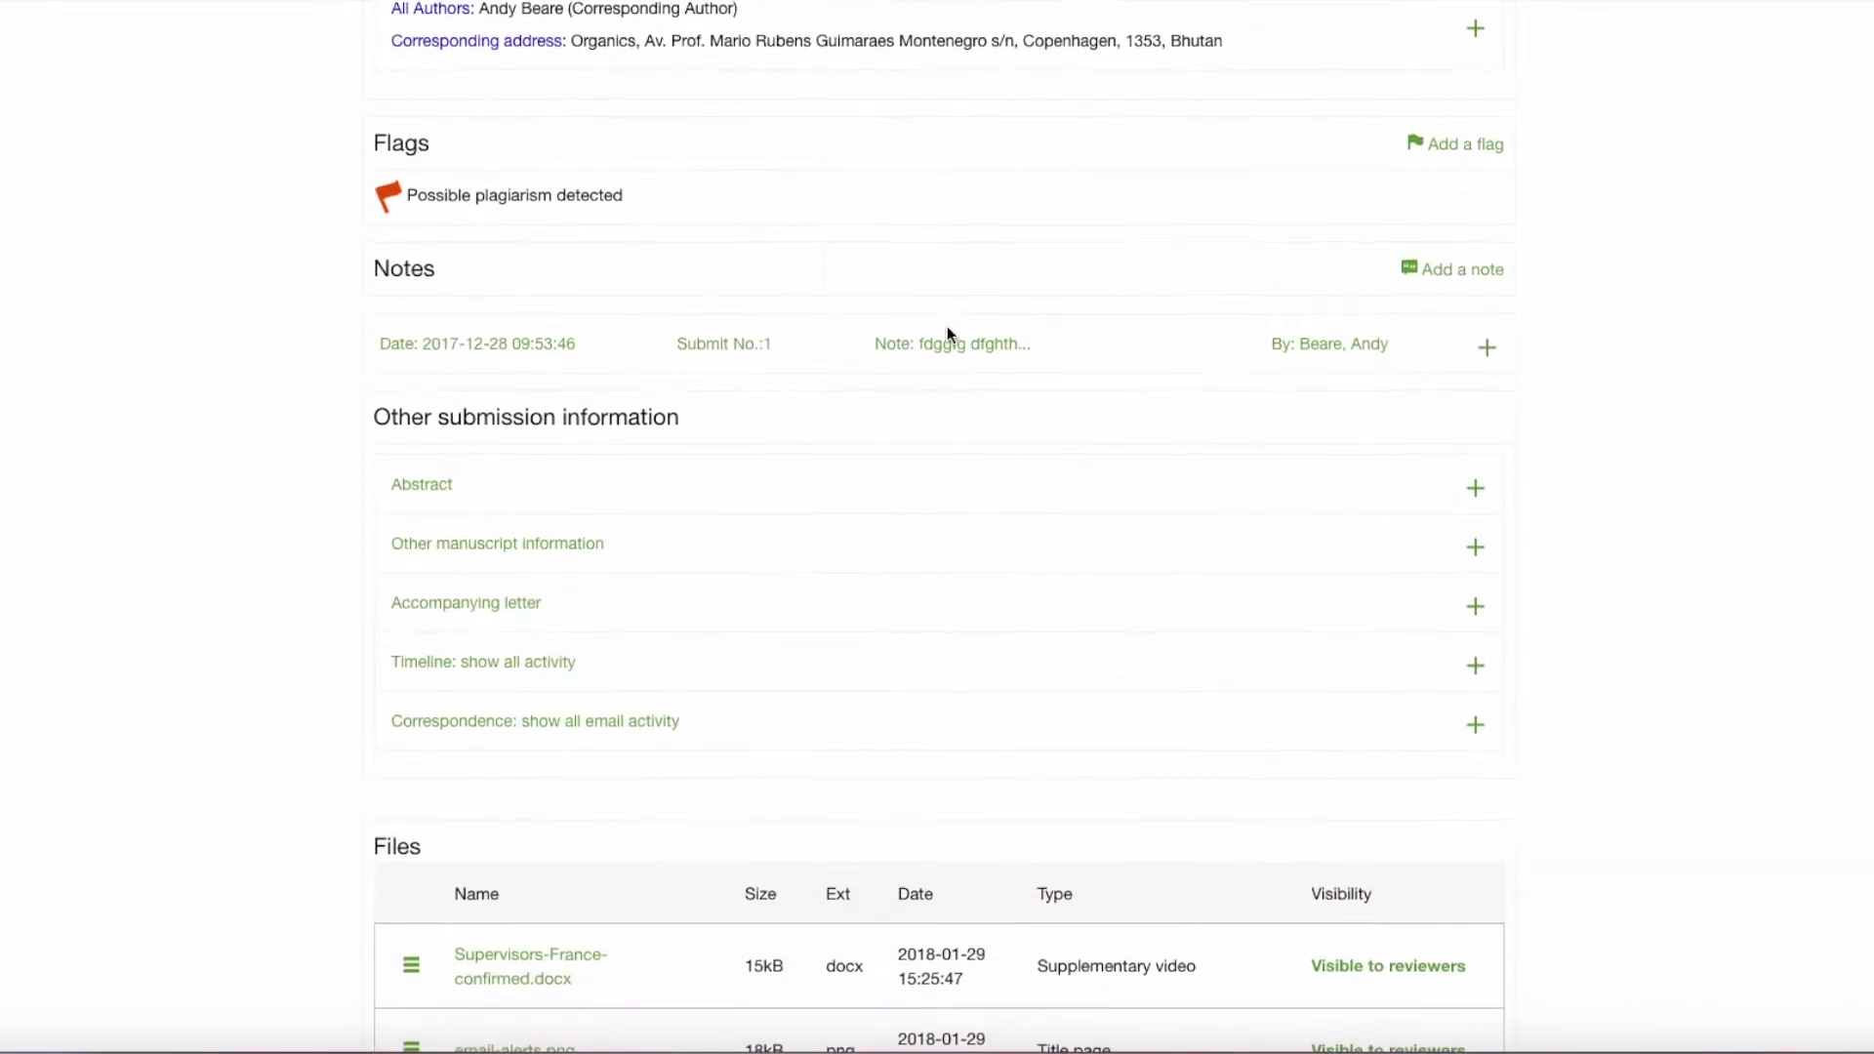
{"action": "scroll", "coordinate": [947, 332], "scroll_direction": "up", "scroll_amount": 2}
{"action": "scroll", "coordinate": [947, 331], "scroll_direction": "up", "scroll_amount": 8}
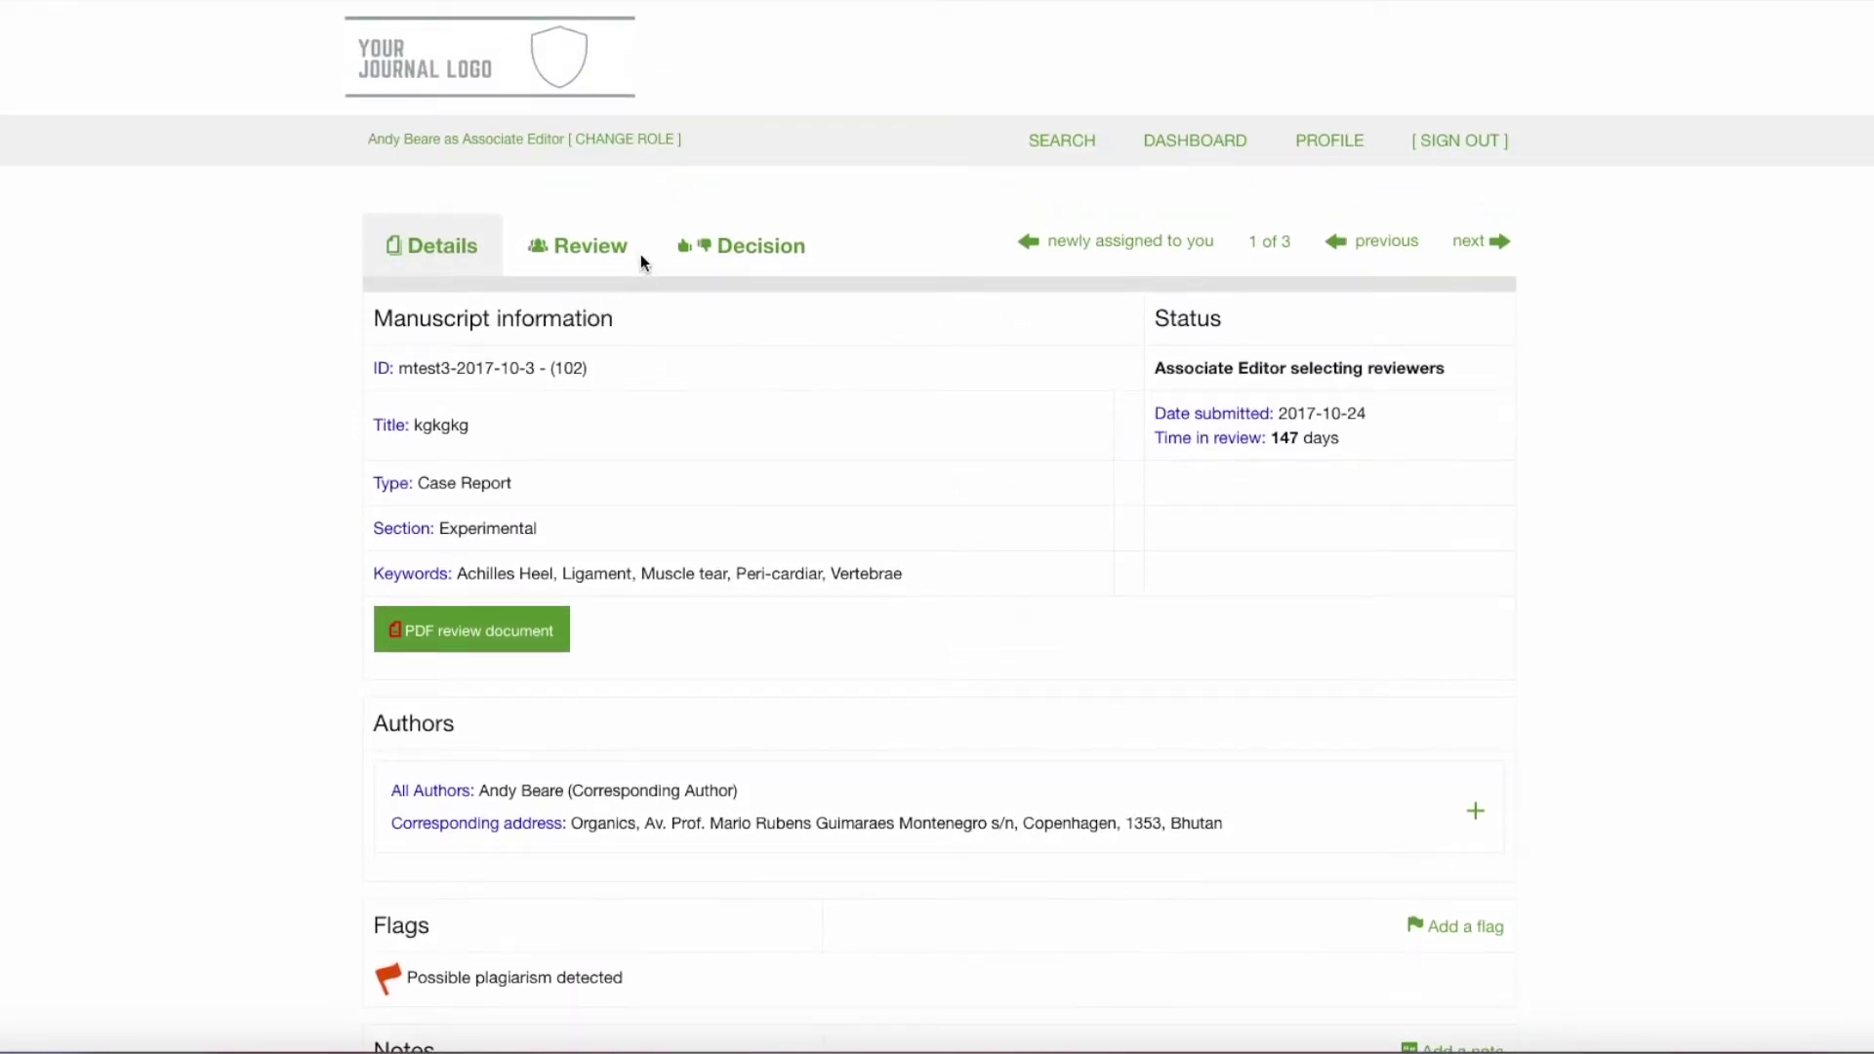
{"action": "left_click", "coordinate": [580, 261]}
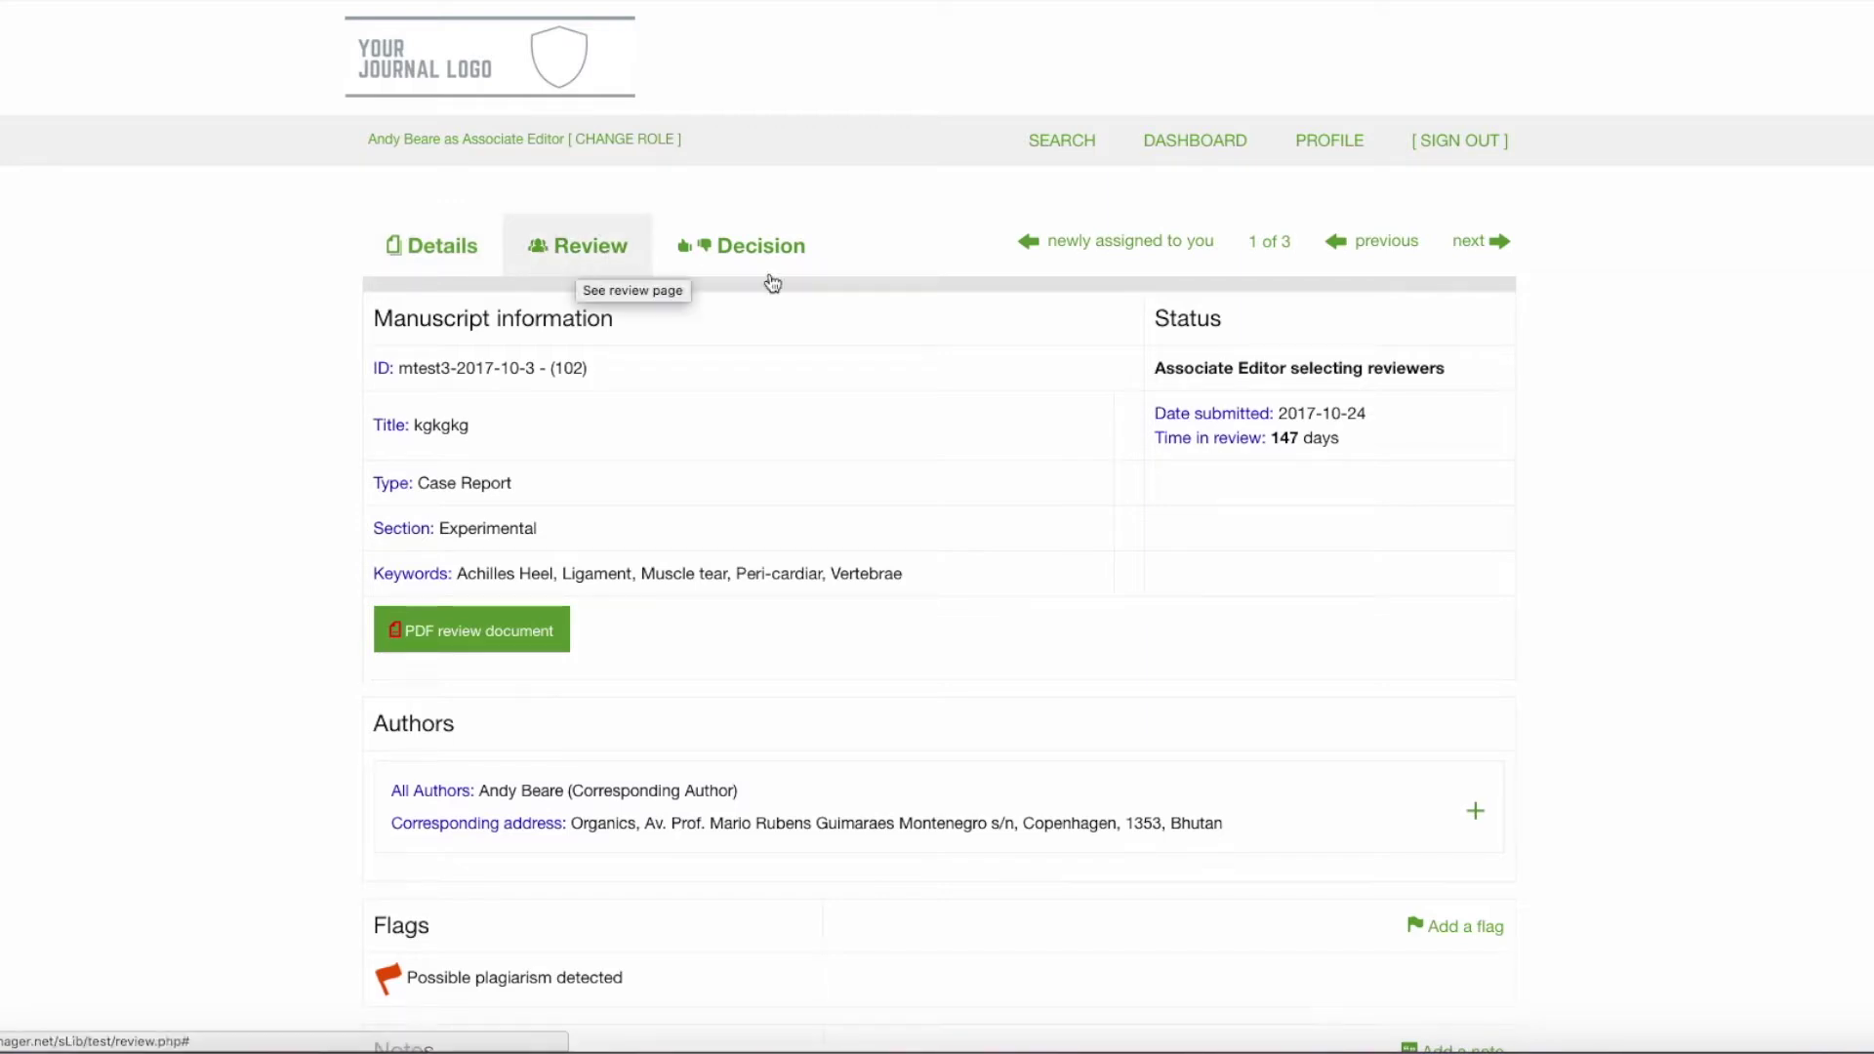
- Scroll the review page to the editorial staff and start a reviewer search
{"action": "scroll", "coordinate": [928, 284], "scroll_direction": "down", "scroll_amount": 2}
{"action": "scroll", "coordinate": [928, 286], "scroll_direction": "down", "scroll_amount": 5}
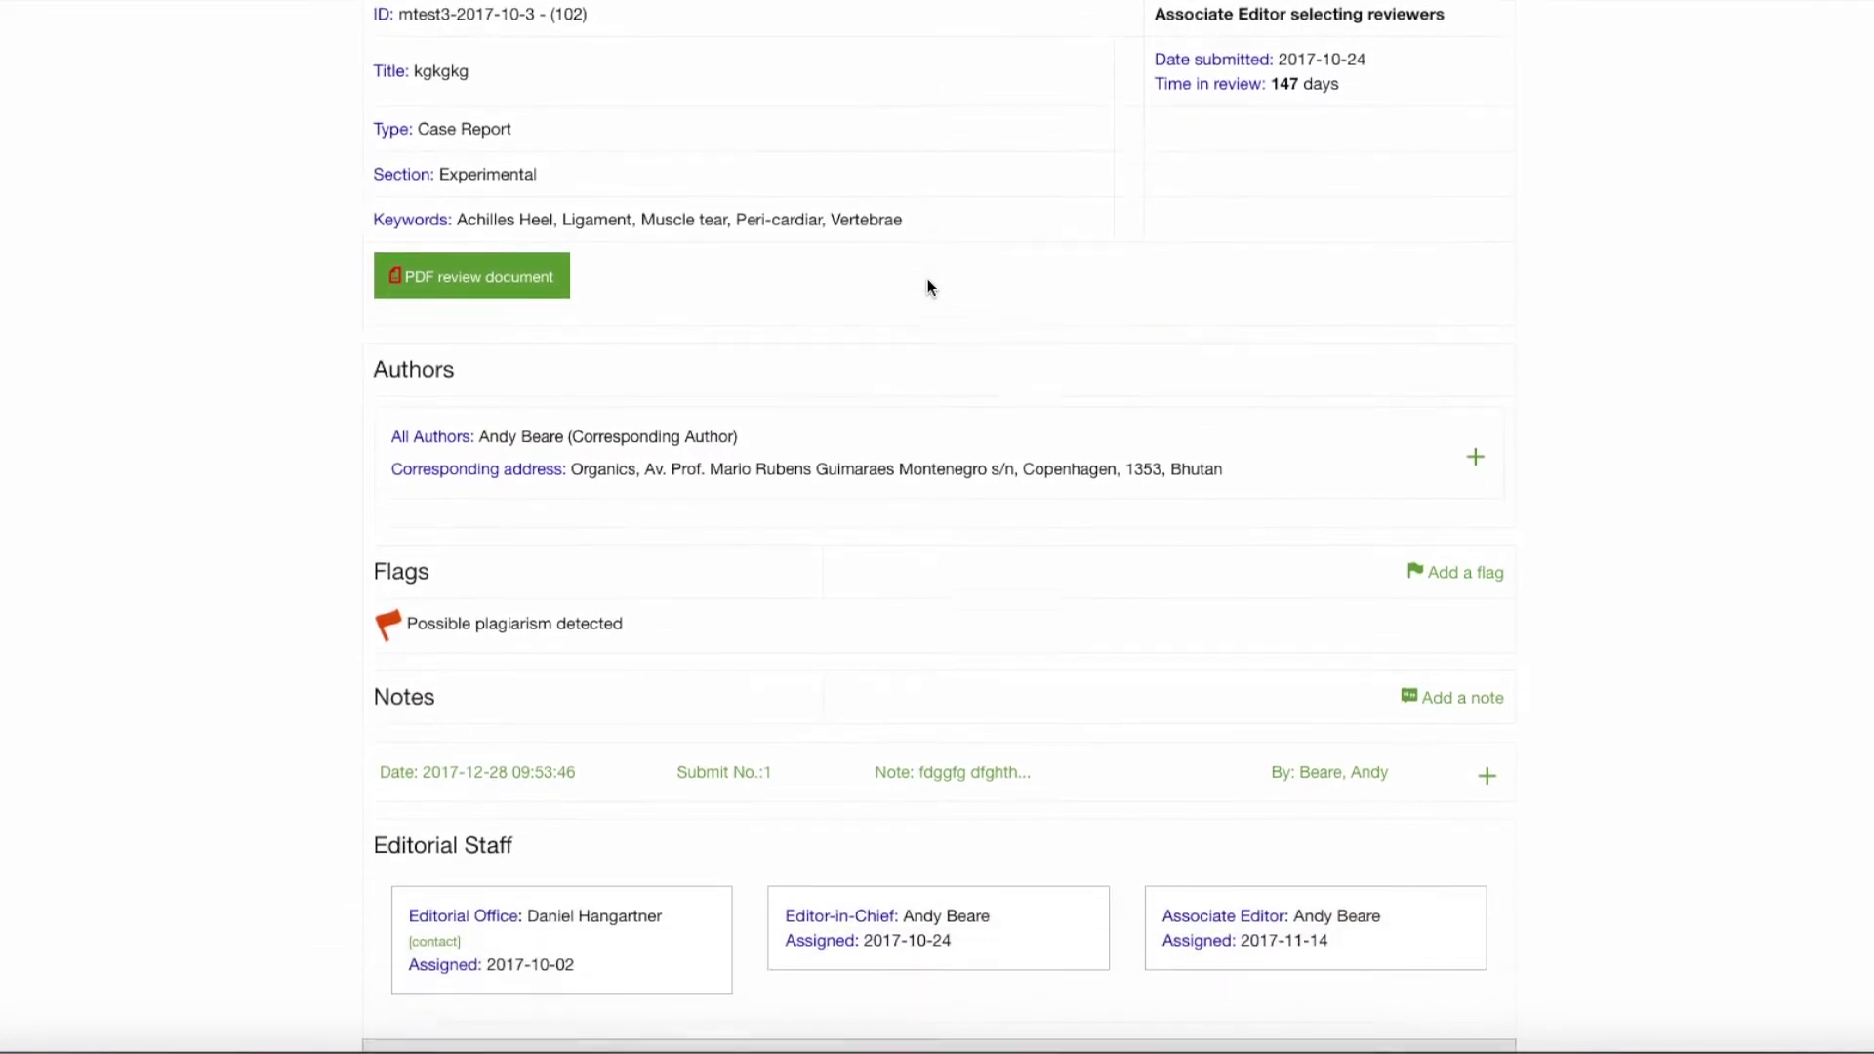
{"action": "scroll", "coordinate": [928, 286], "scroll_direction": "down", "scroll_amount": 1}
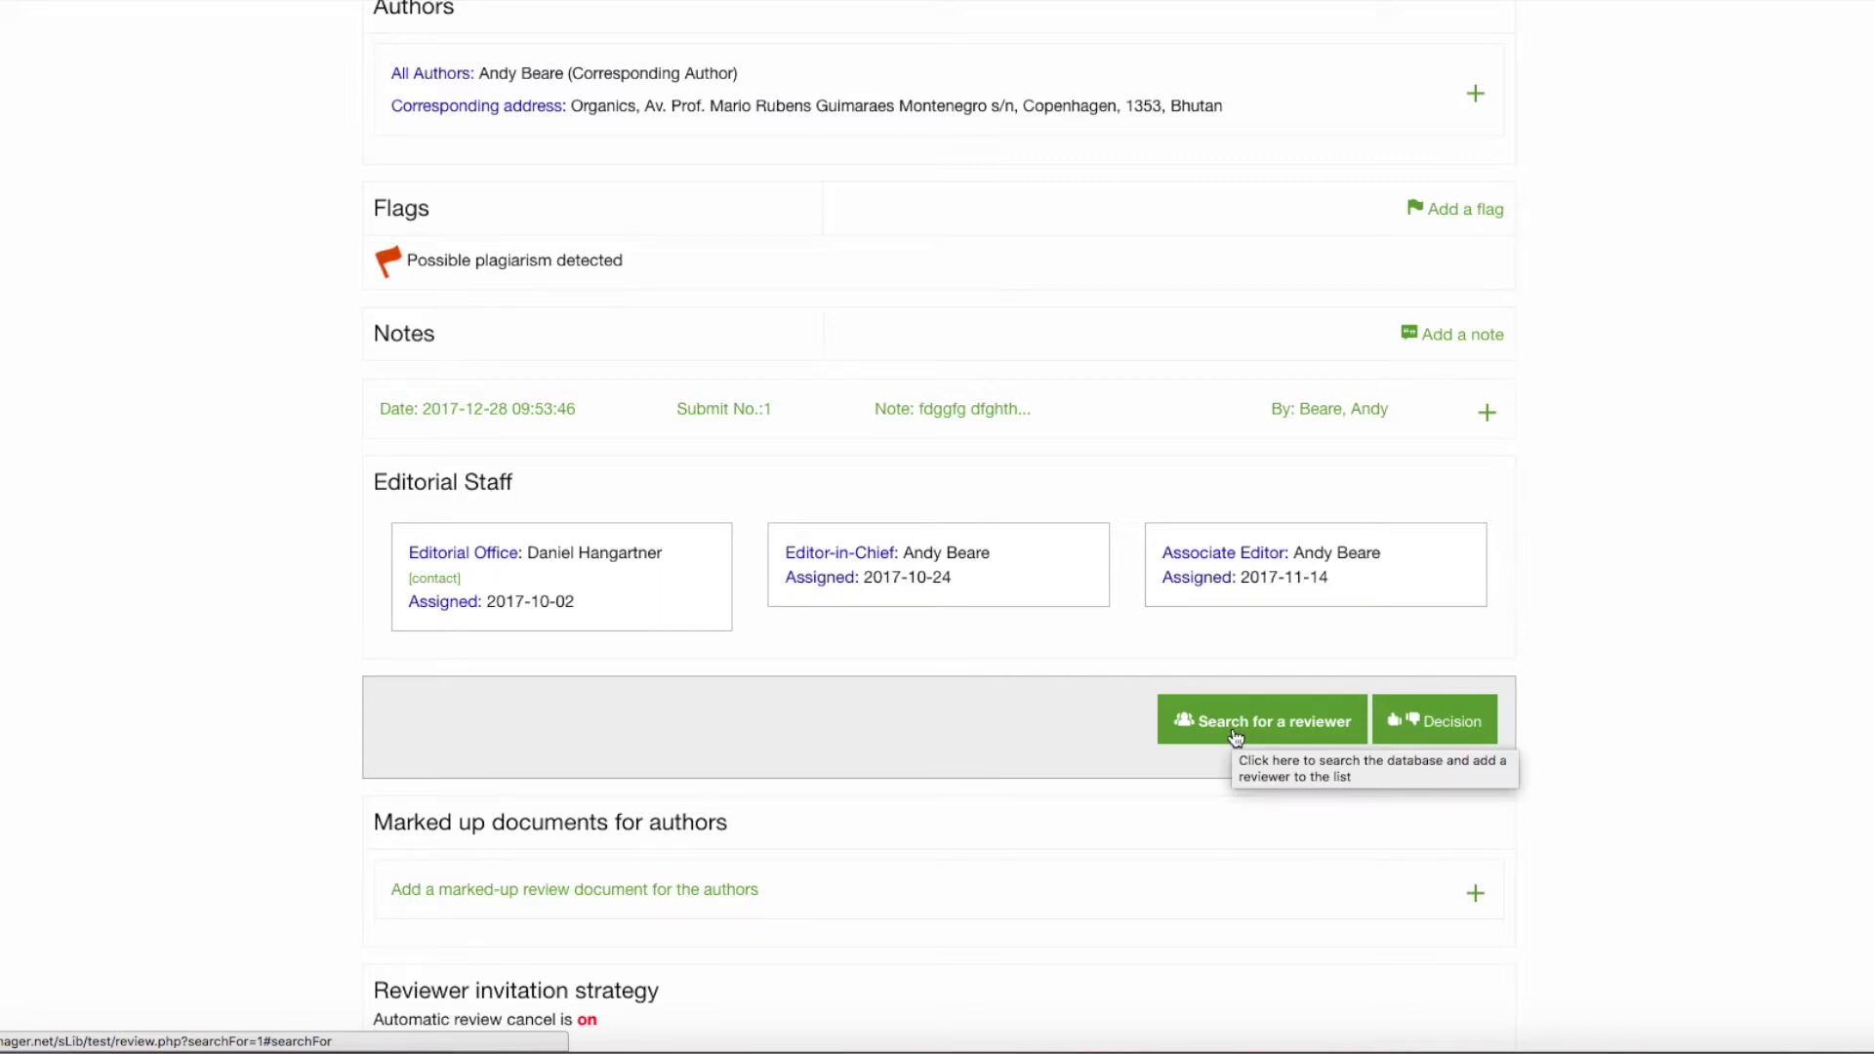
{"action": "left_click", "coordinate": [1236, 734]}
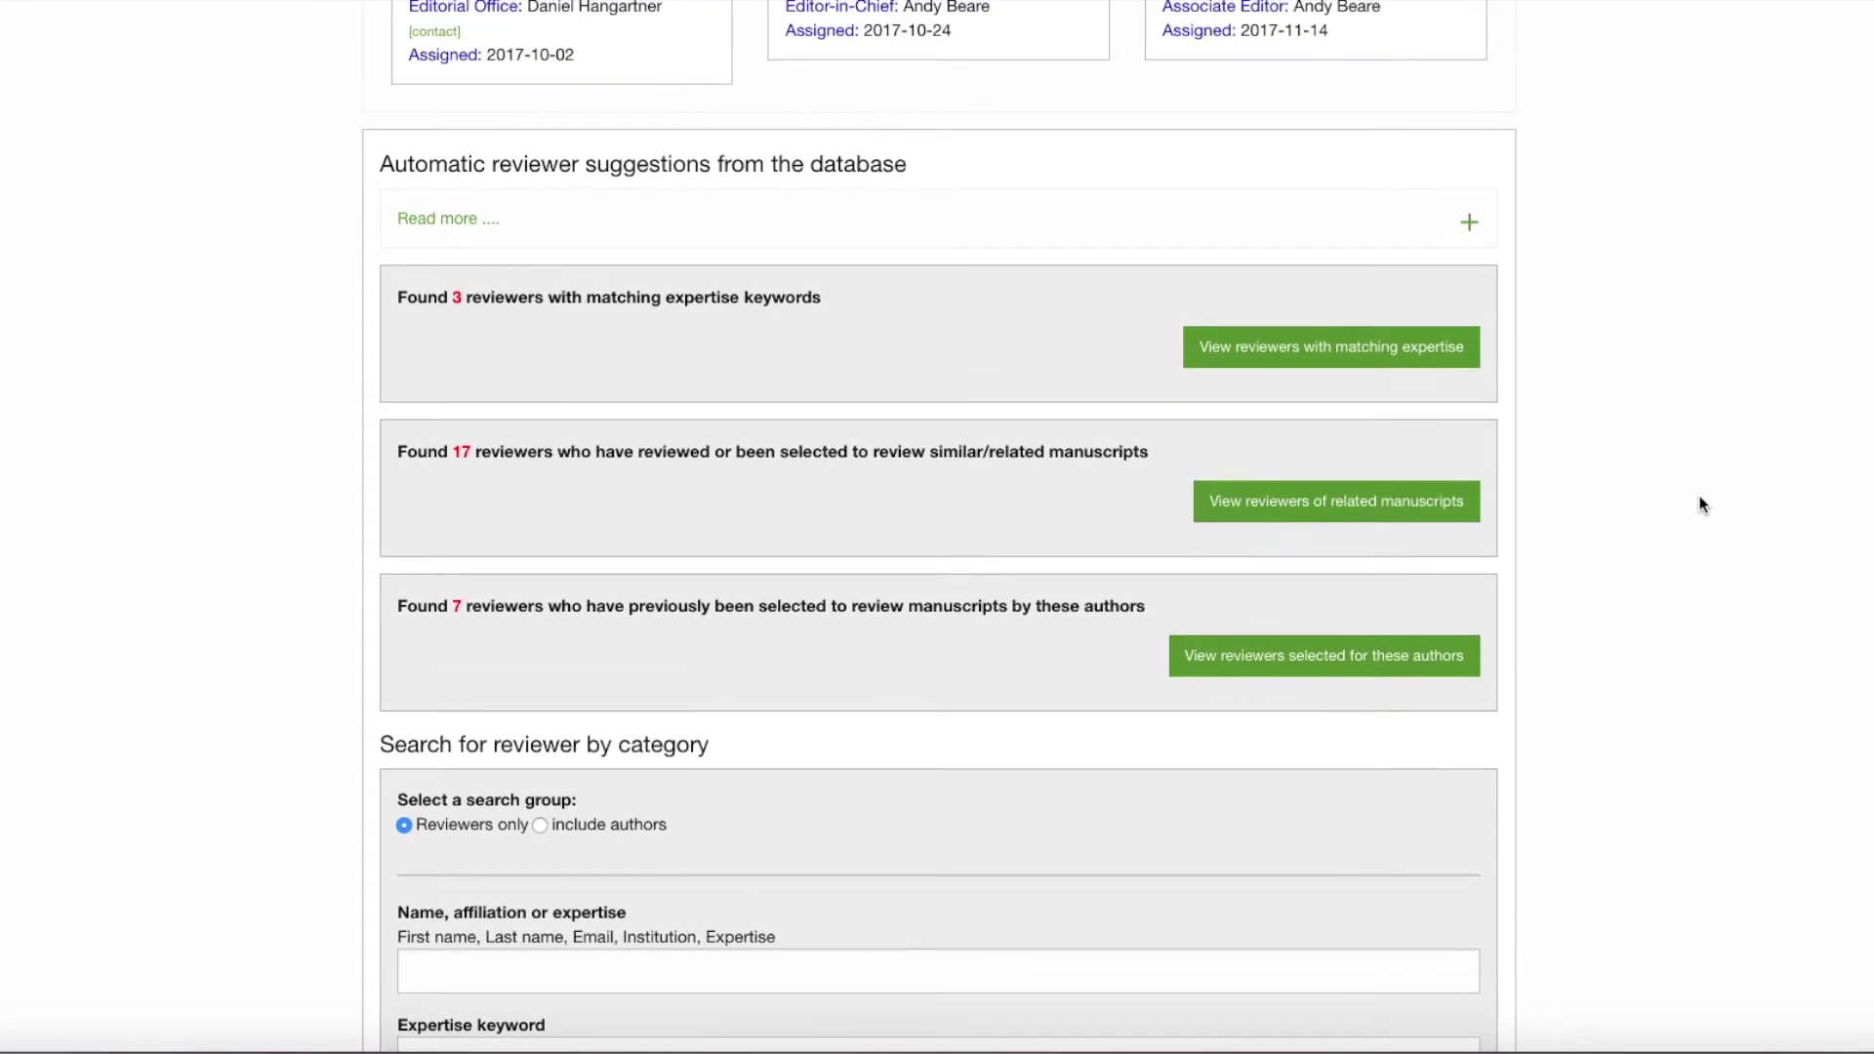
- Browse the automatic reviewer suggestions, Expertise keyword list and Reviewer groups
{"action": "scroll", "coordinate": [1703, 505], "scroll_direction": "down", "scroll_amount": 3}
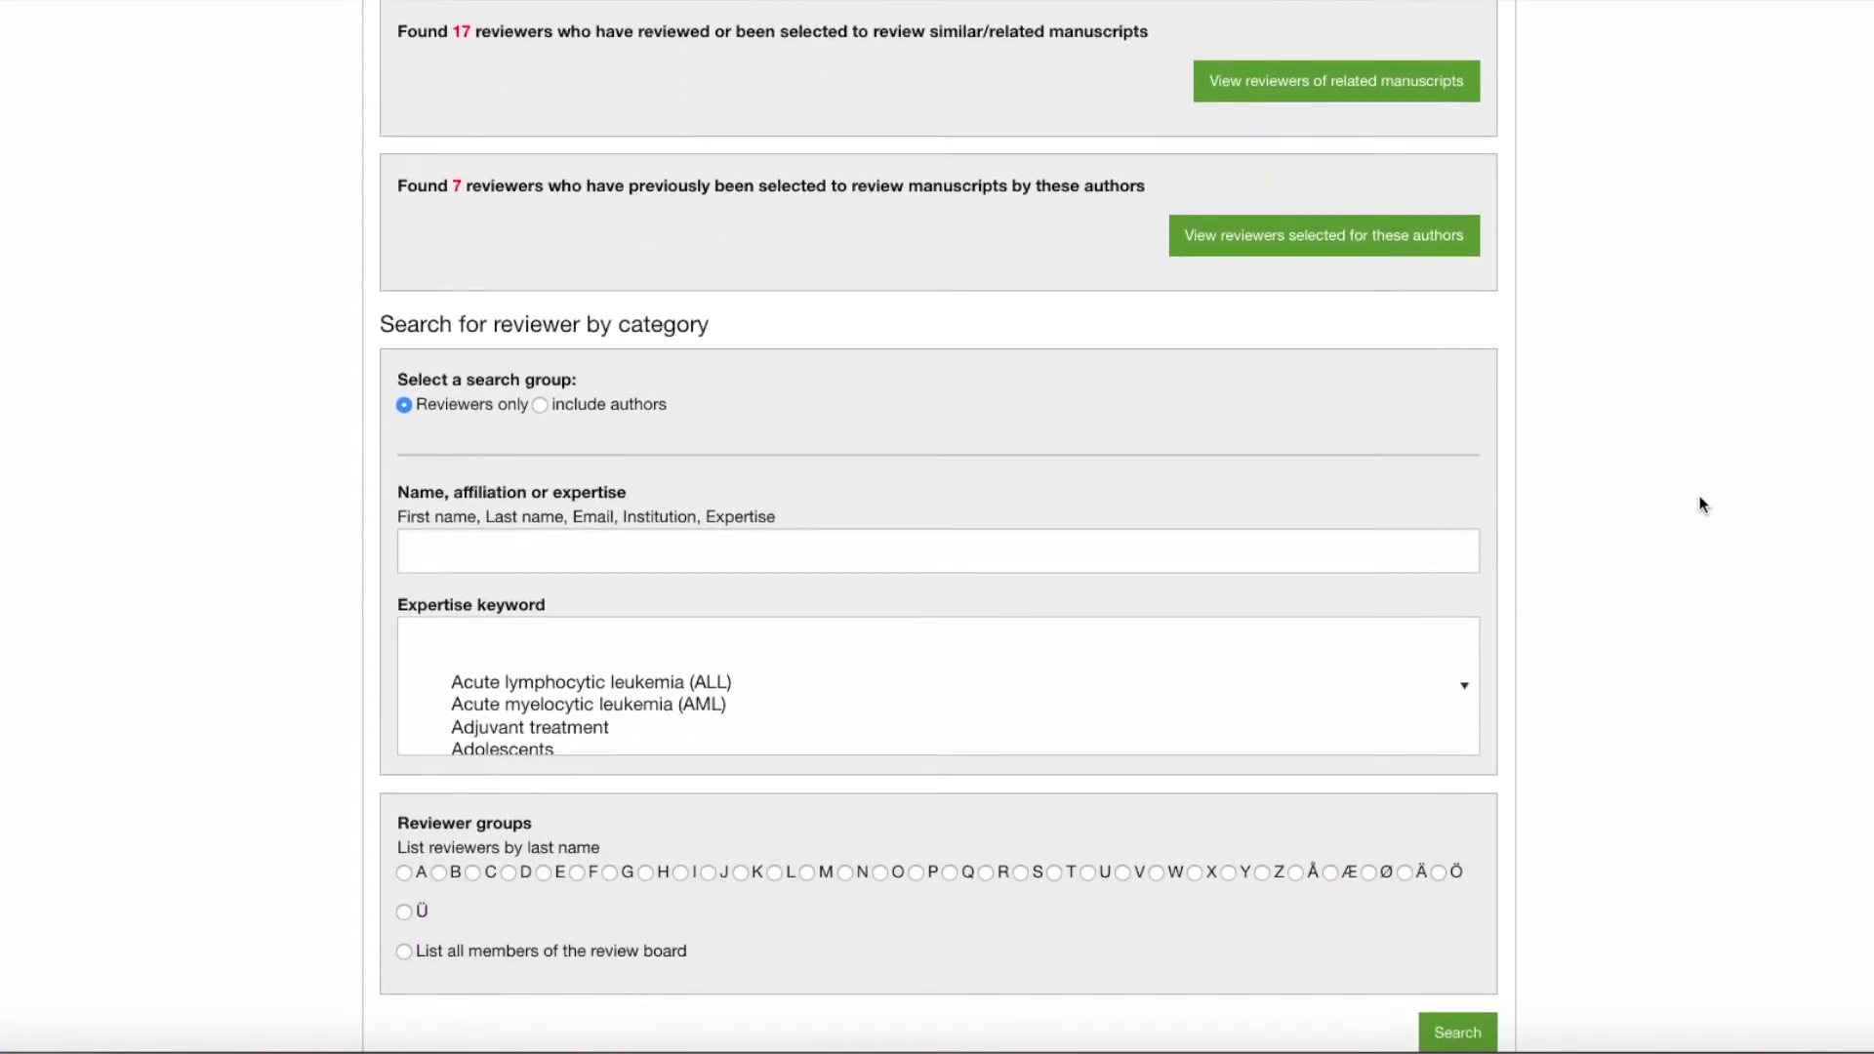
{"action": "scroll", "coordinate": [1704, 505], "scroll_direction": "up", "scroll_amount": 15}
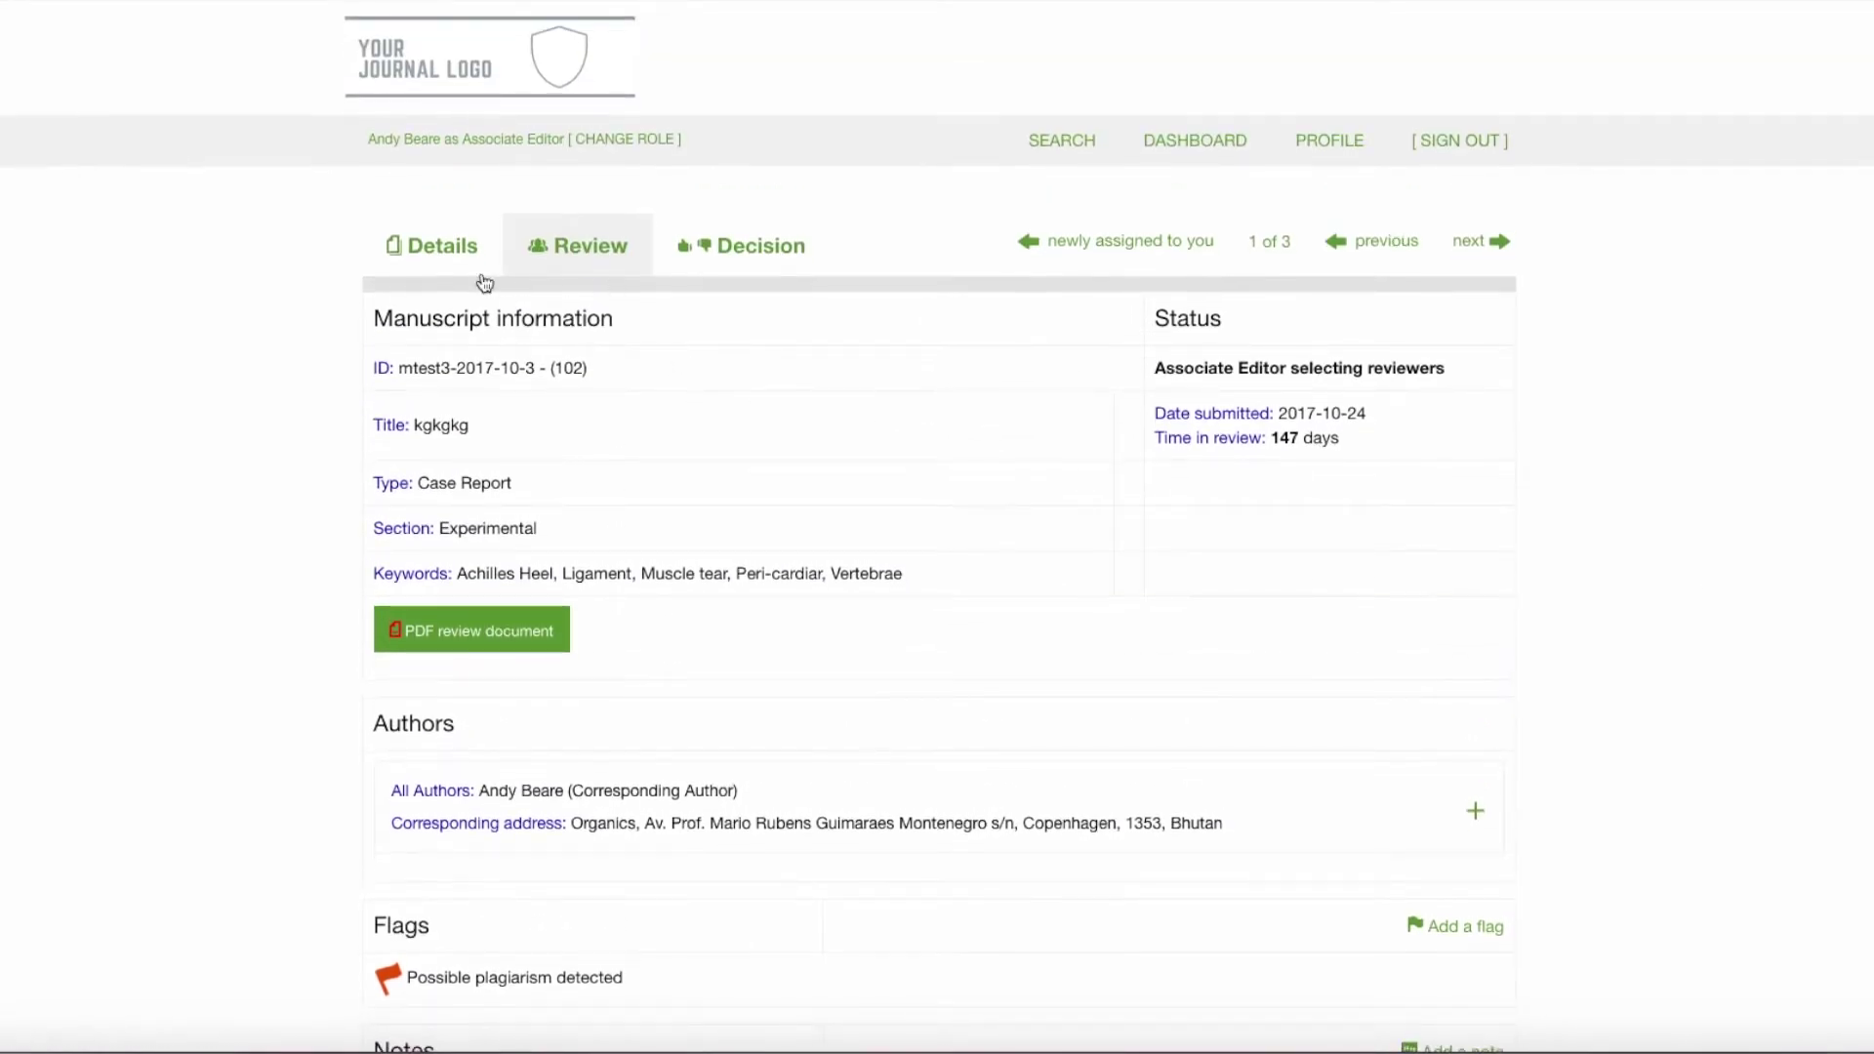
{"action": "scroll", "coordinate": [1638, 301], "scroll_direction": "down", "scroll_amount": 8}
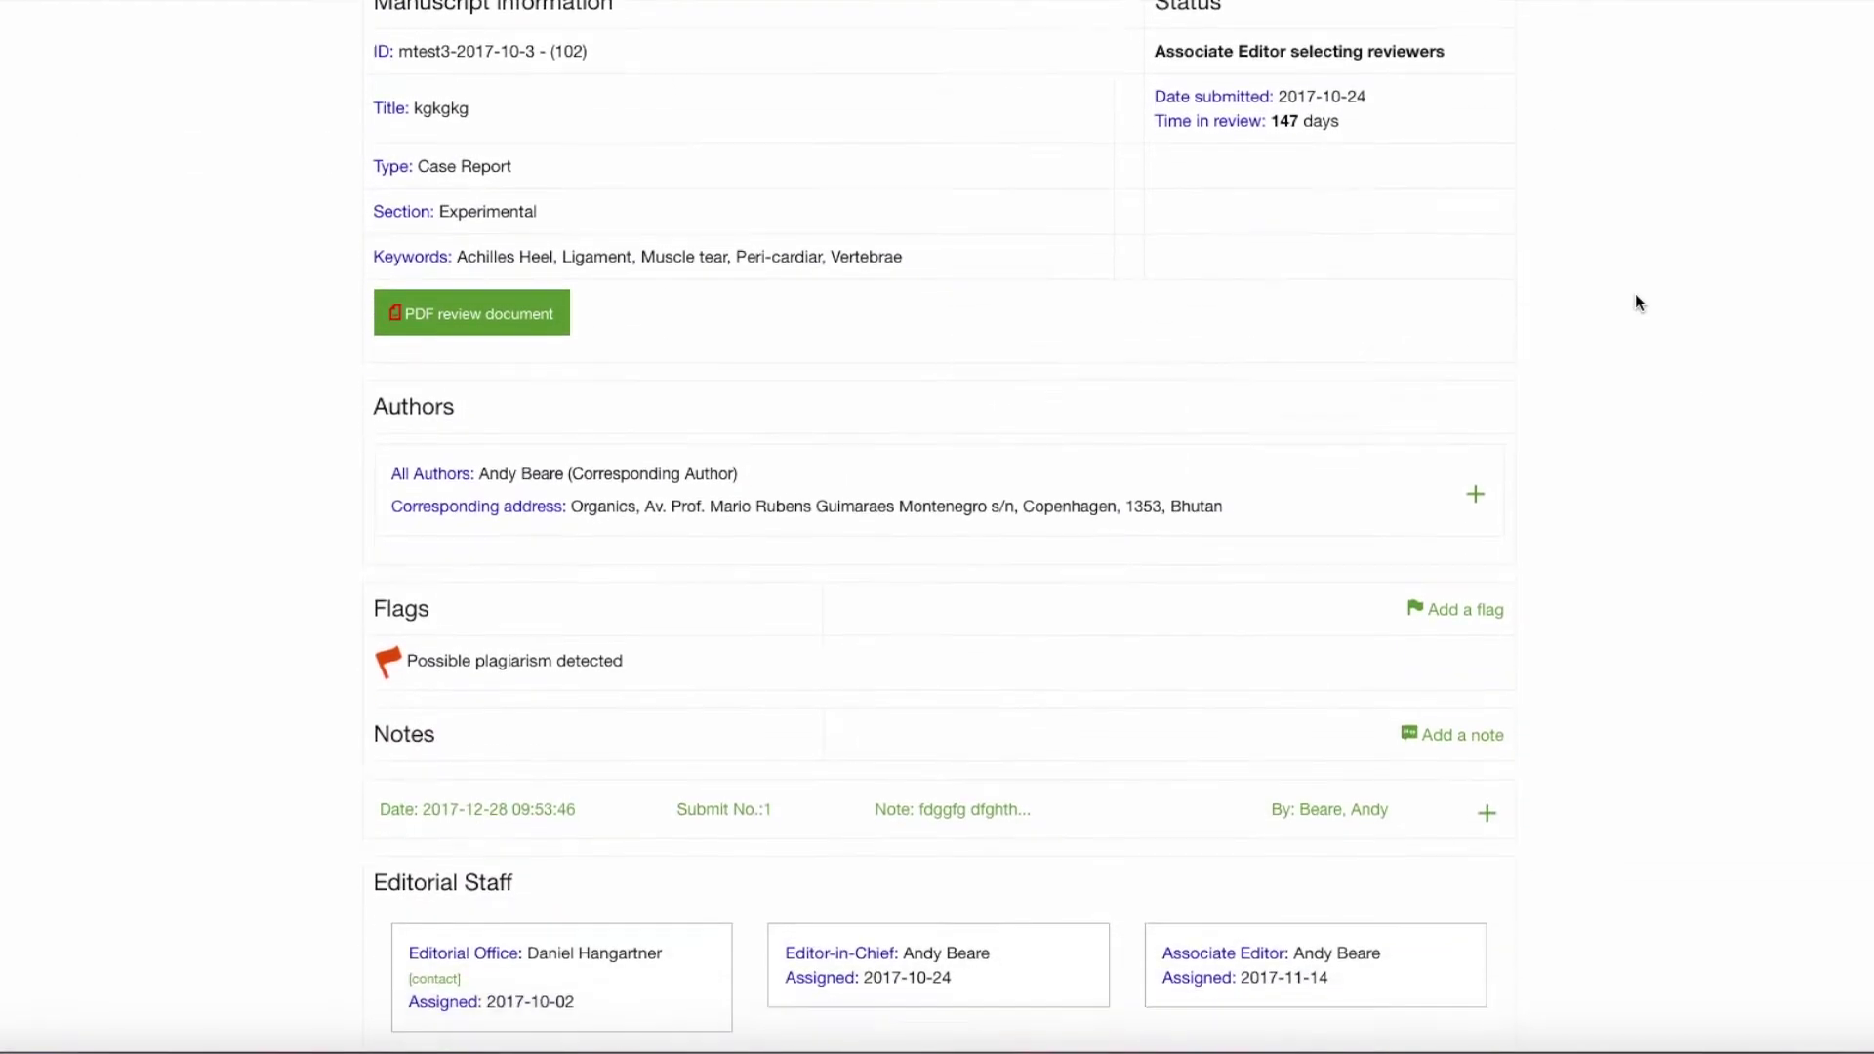
{"action": "scroll", "coordinate": [1638, 300], "scroll_direction": "down", "scroll_amount": 6}
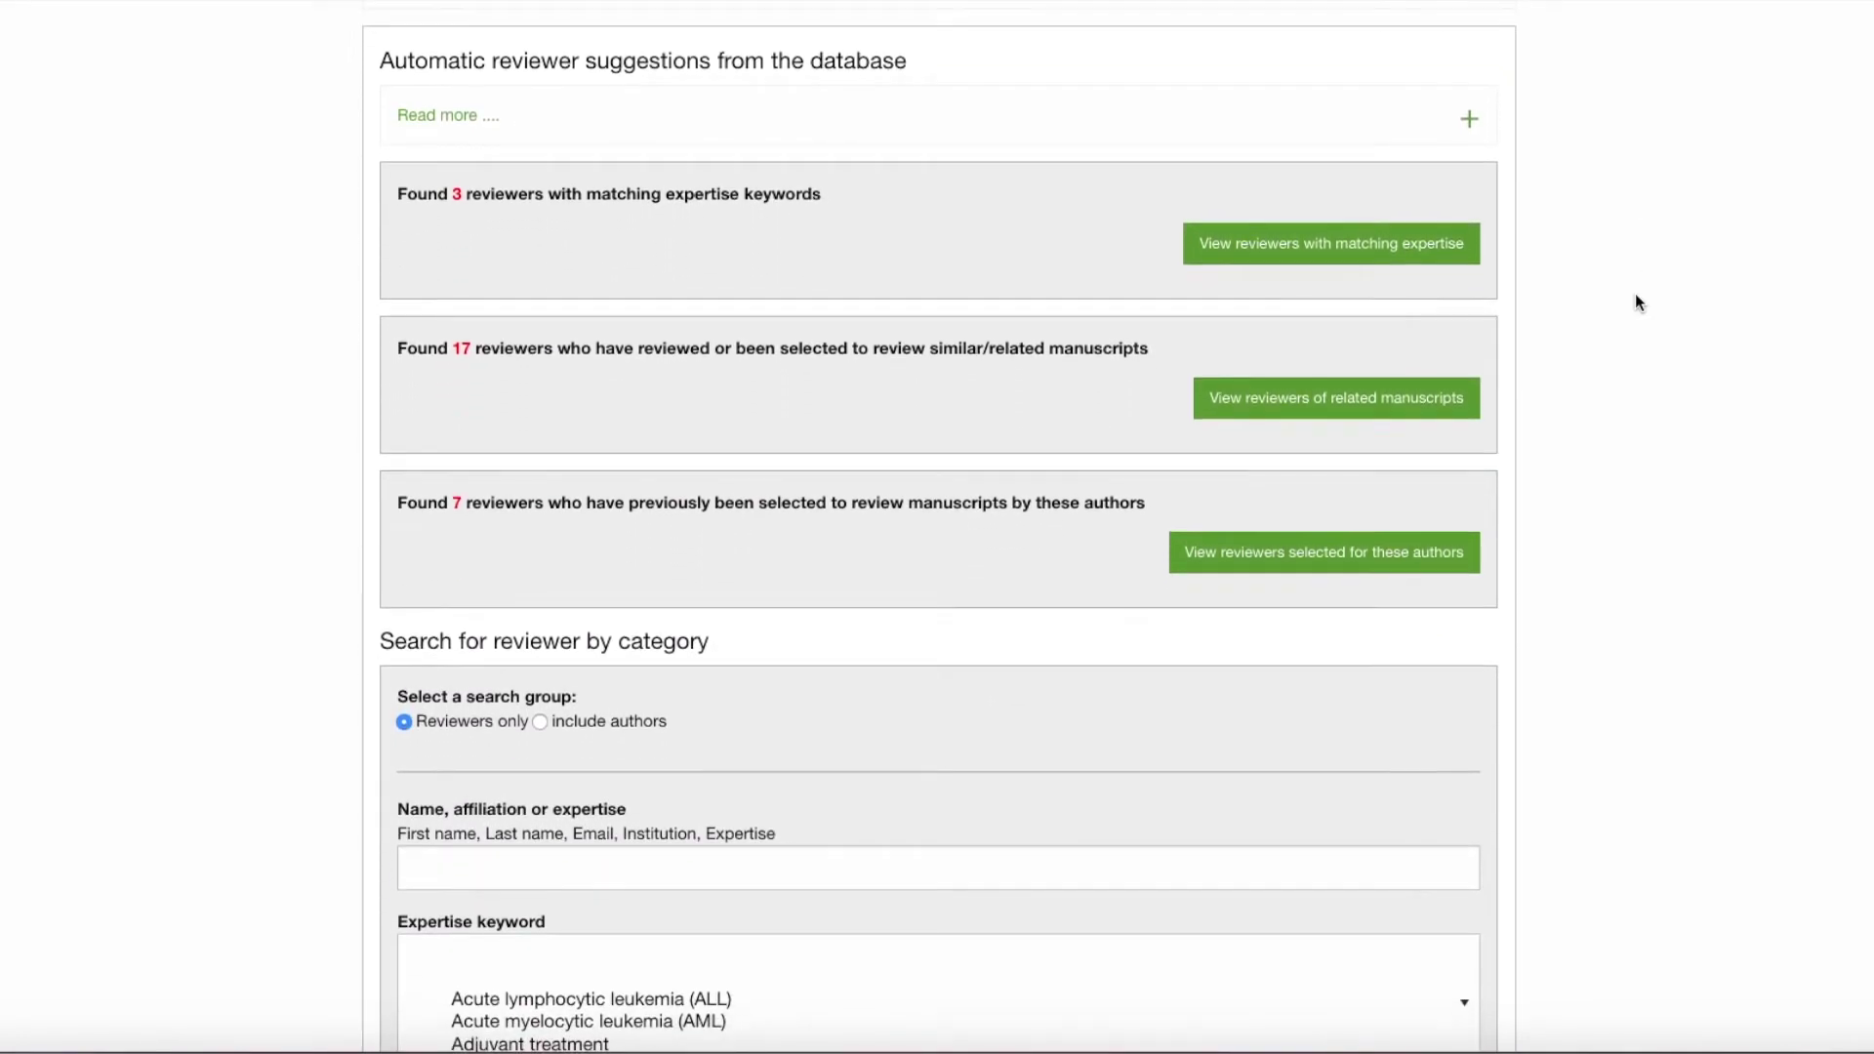
{"action": "scroll", "coordinate": [1636, 293], "scroll_direction": "down", "scroll_amount": 1}
{"action": "scroll", "coordinate": [1635, 300], "scroll_direction": "down", "scroll_amount": 3}
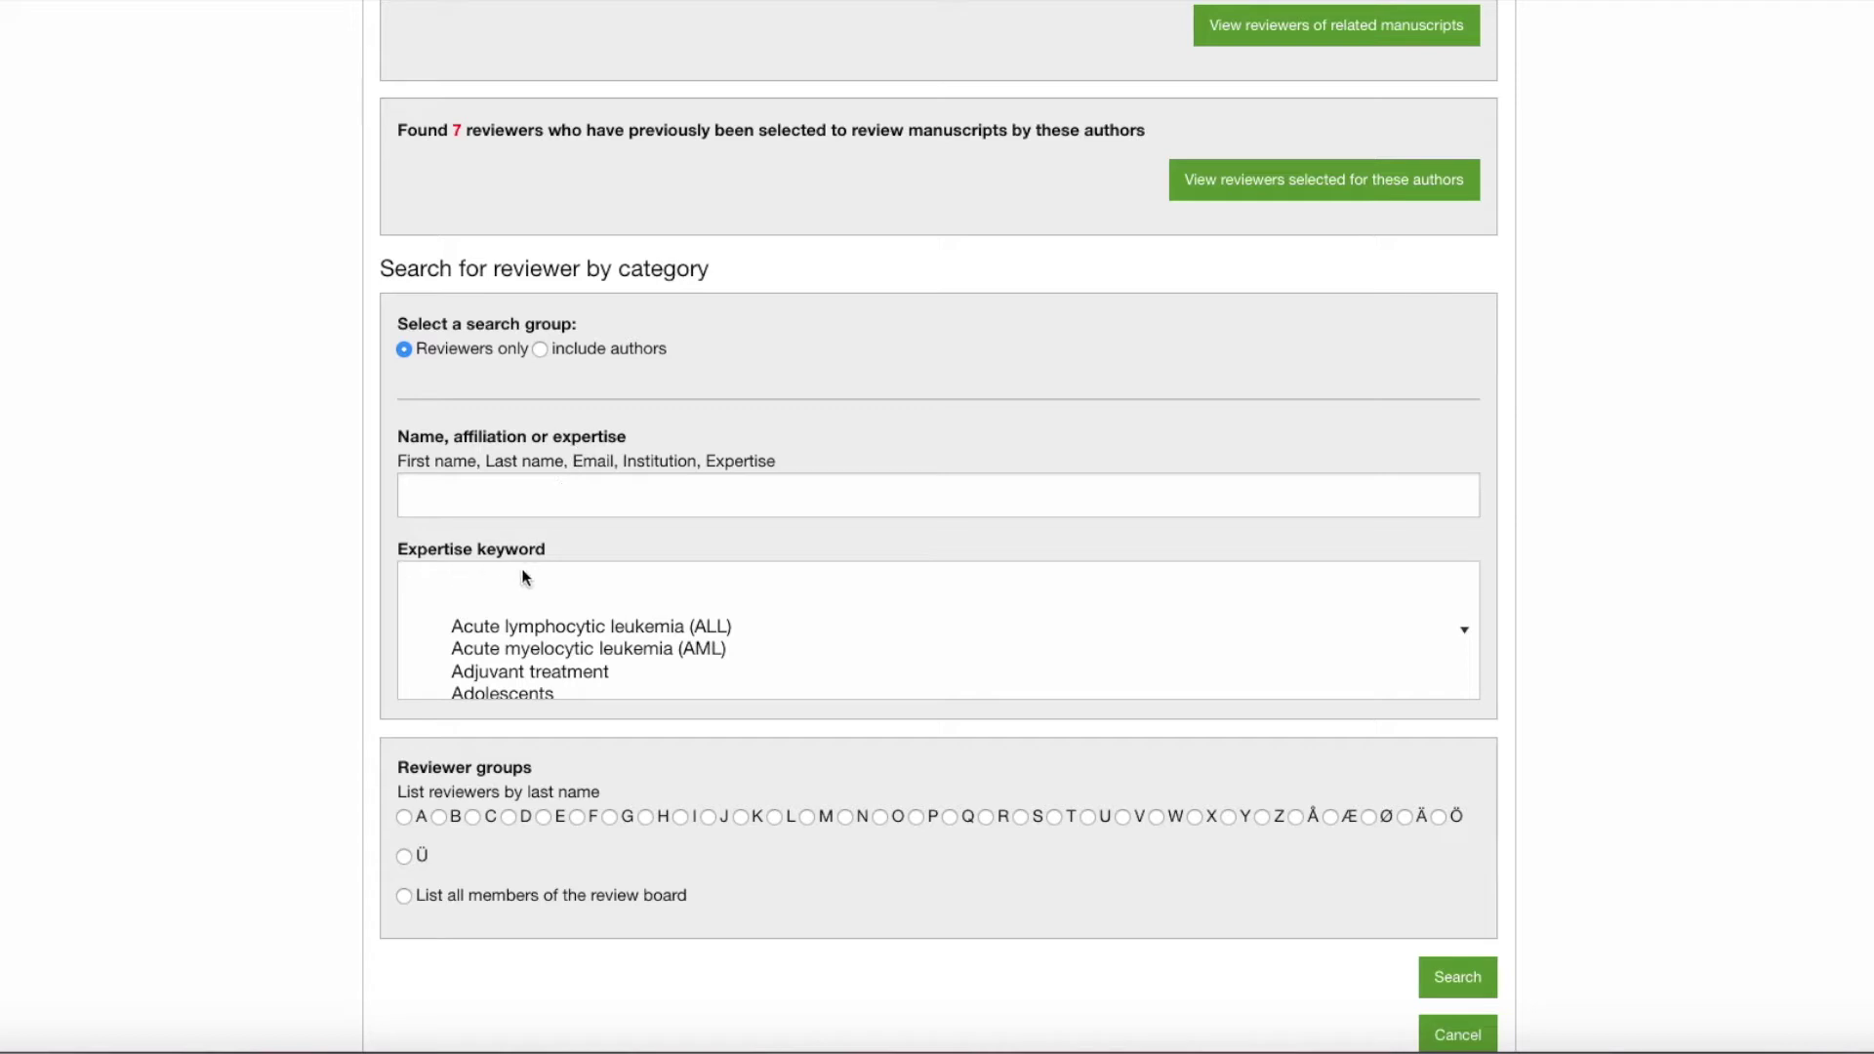
{"action": "scroll", "coordinate": [524, 630], "scroll_direction": "down", "scroll_amount": 5}
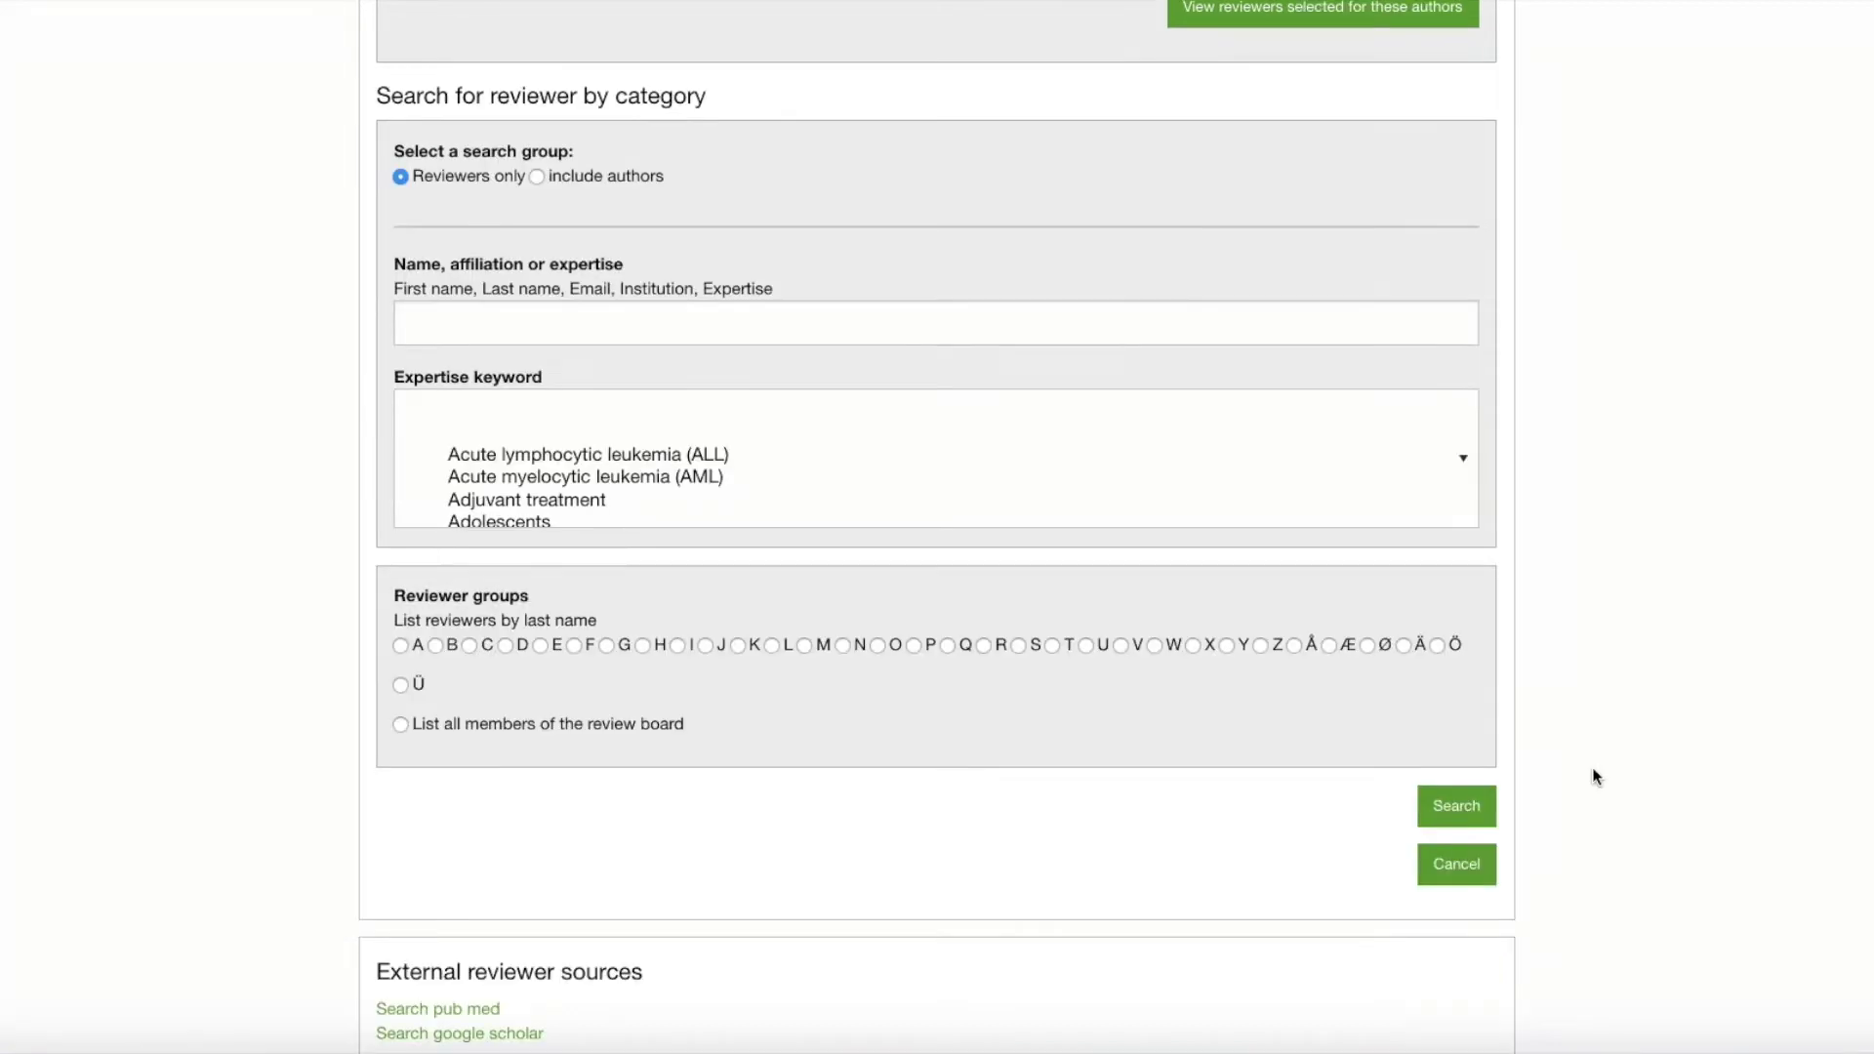
{"action": "scroll", "coordinate": [1592, 770], "scroll_direction": "up", "scroll_amount": 5}
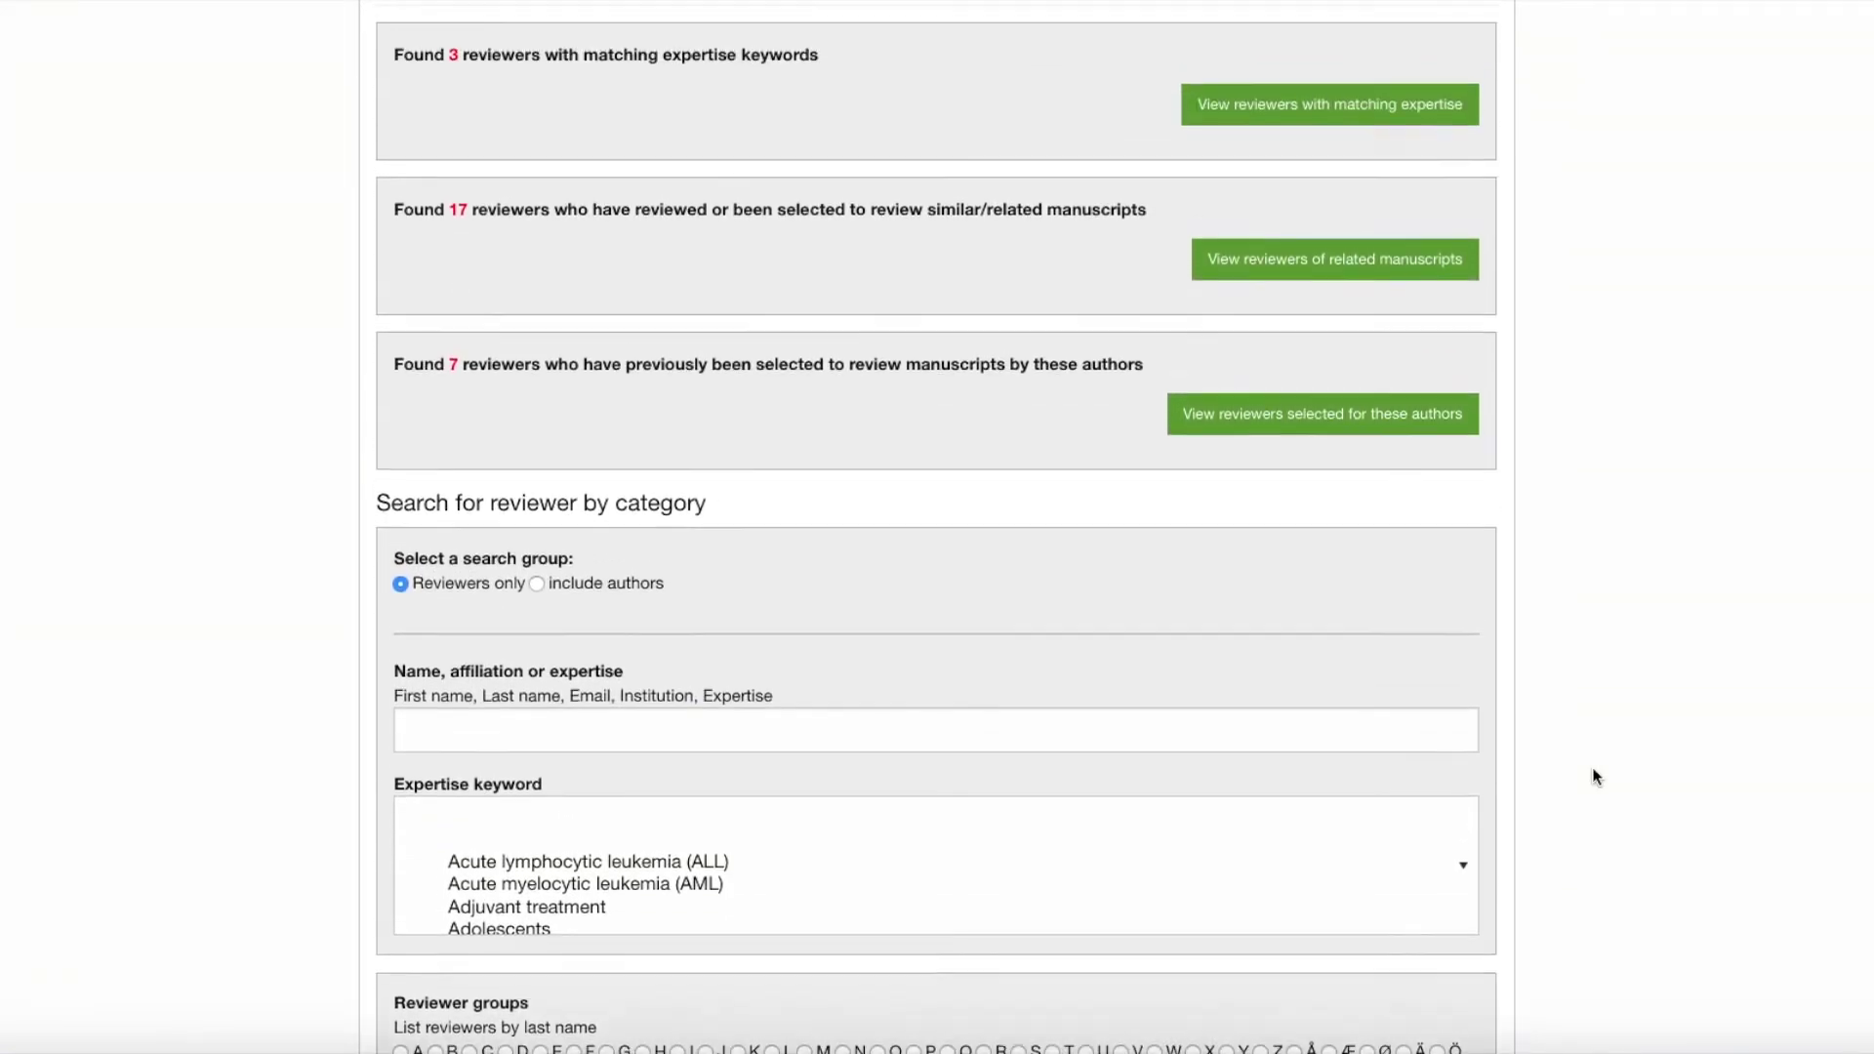
{"action": "scroll", "coordinate": [1594, 772], "scroll_direction": "up", "scroll_amount": 2}
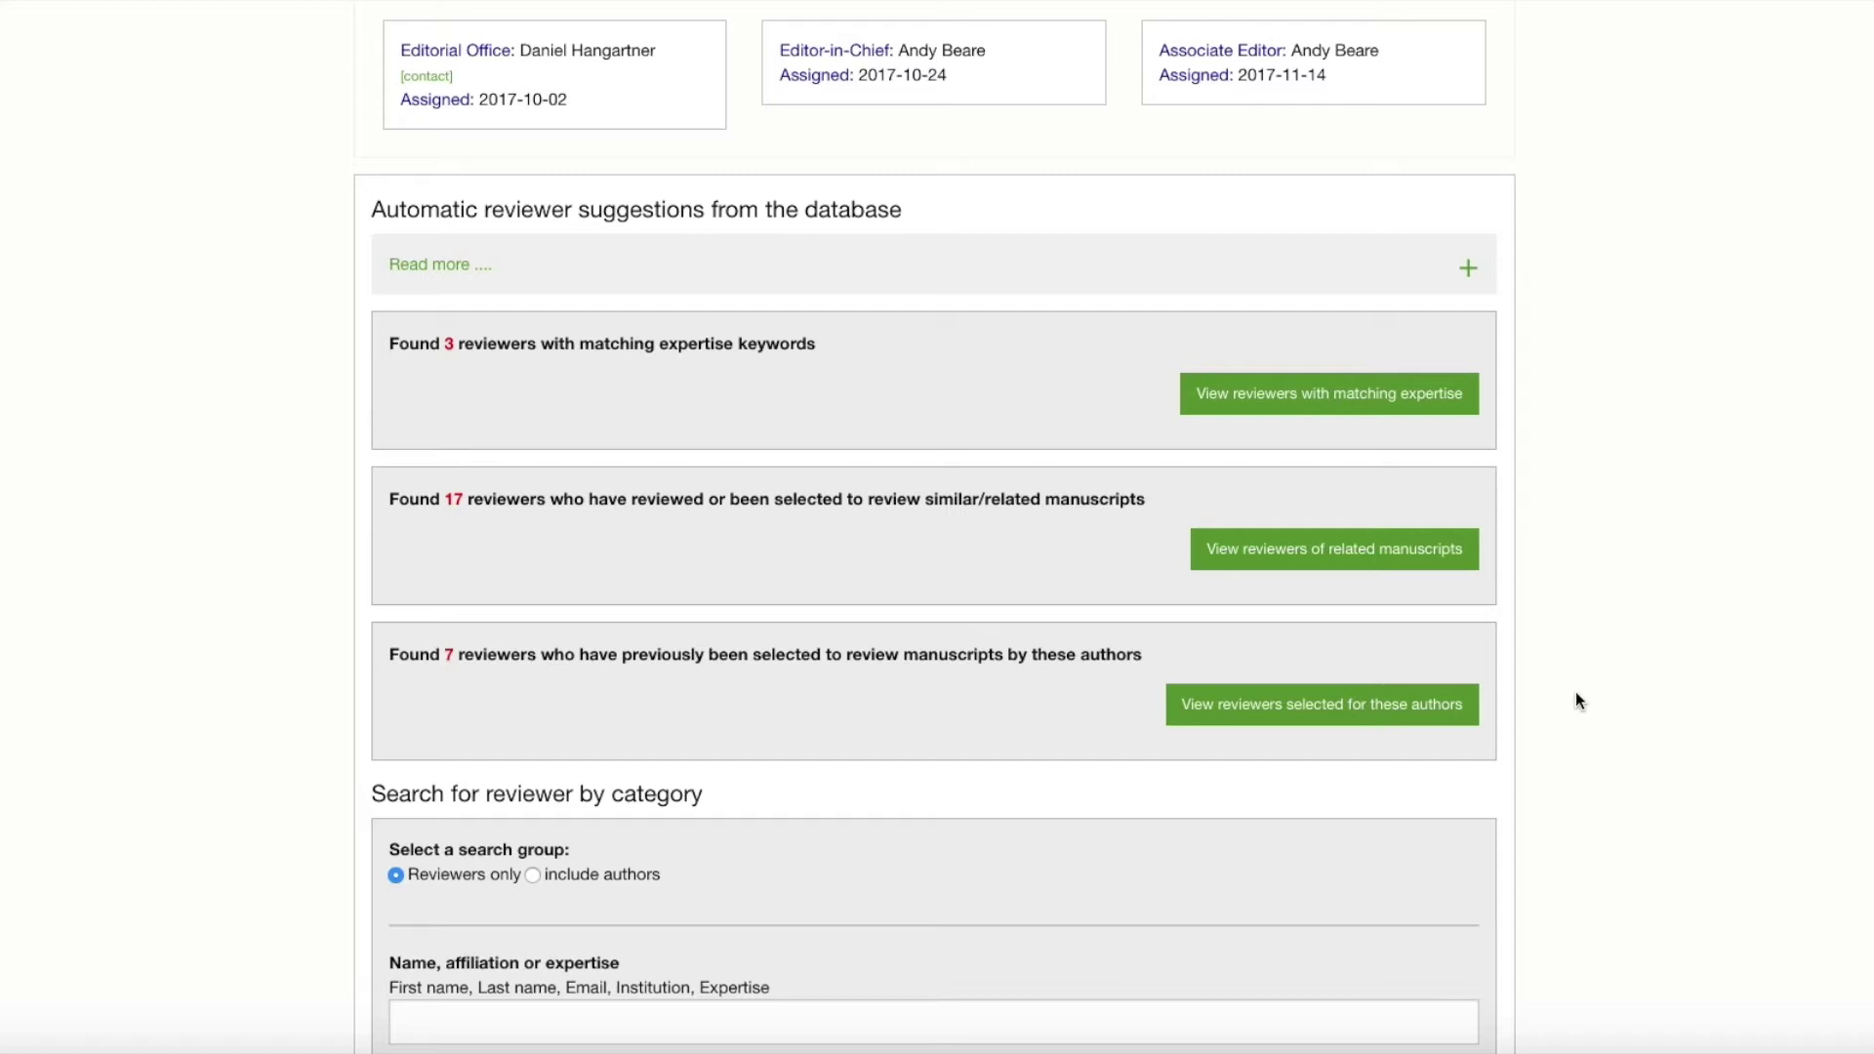
- Expand and collapse the suggestions explanation, then list the 3 reviewers with matching expertise
{"action": "left_click", "coordinate": [1468, 269]}
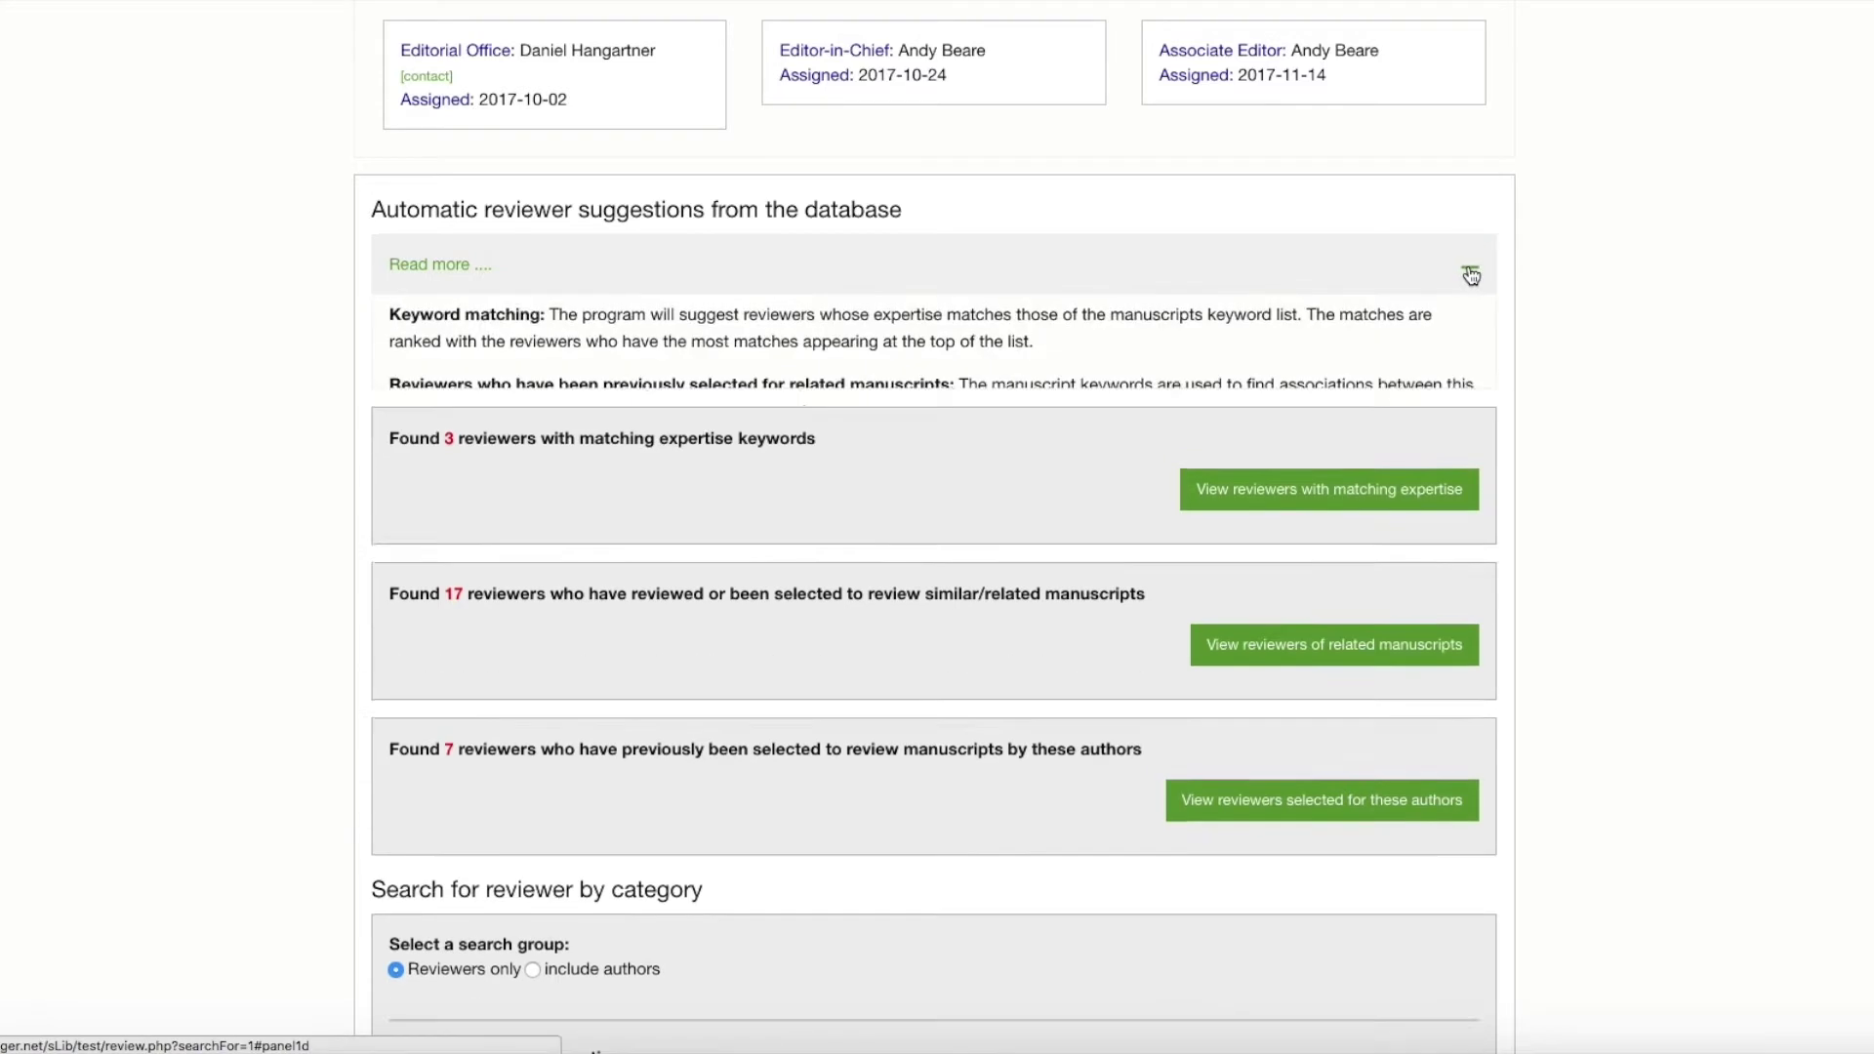
{"action": "left_click", "coordinate": [1469, 272]}
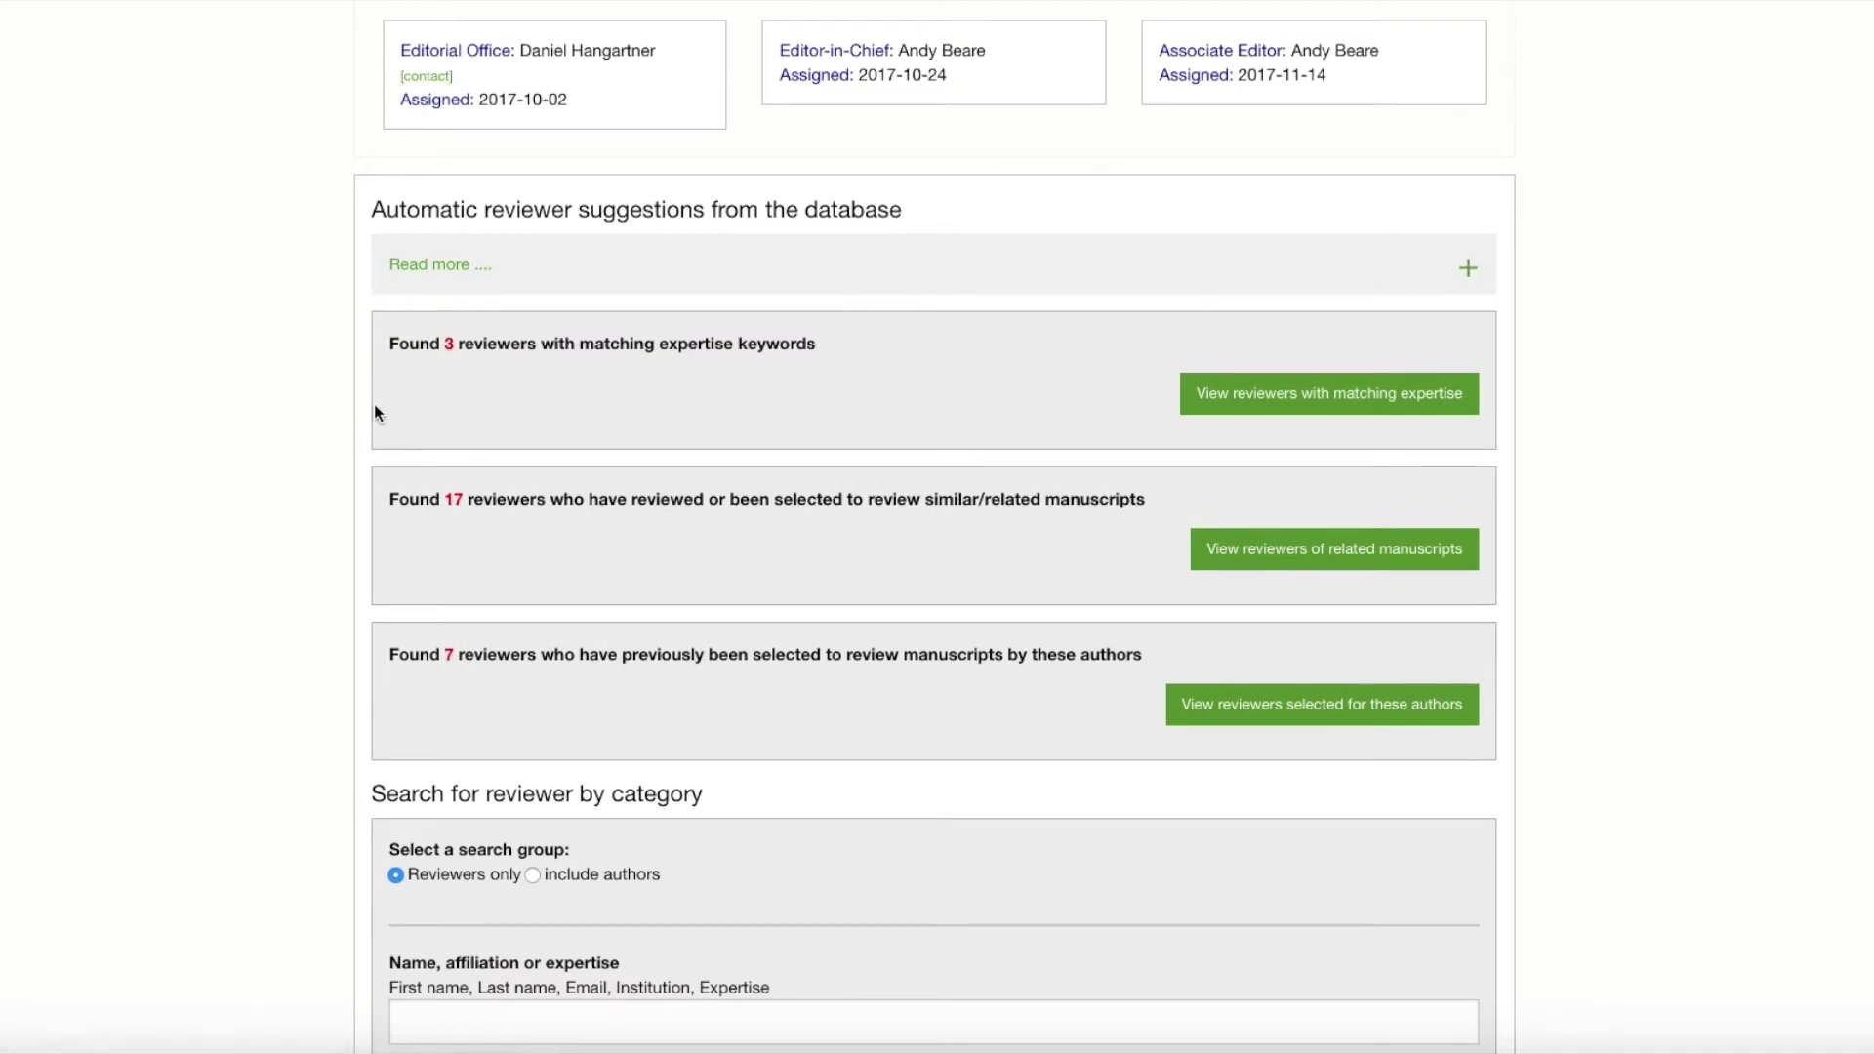
{"action": "left_click", "coordinate": [1285, 400]}
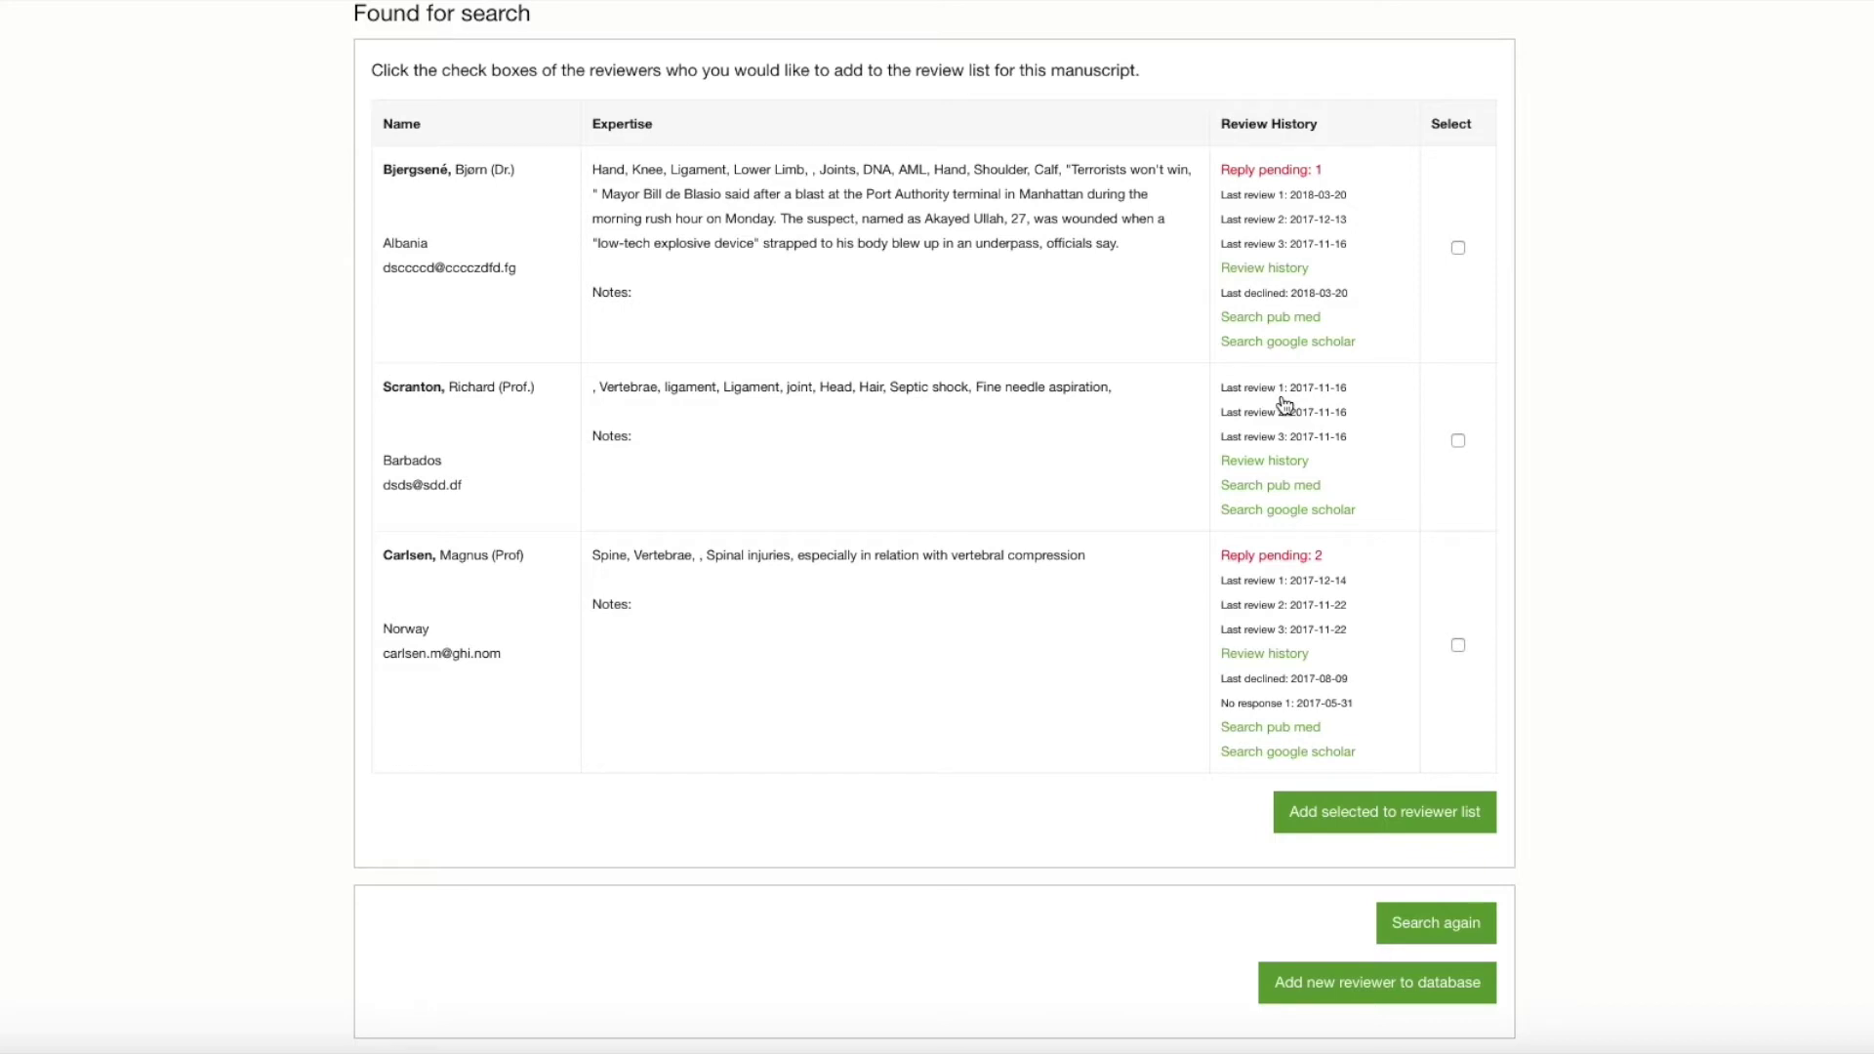
{"action": "scroll", "coordinate": [1632, 390], "scroll_direction": "up", "scroll_amount": 1}
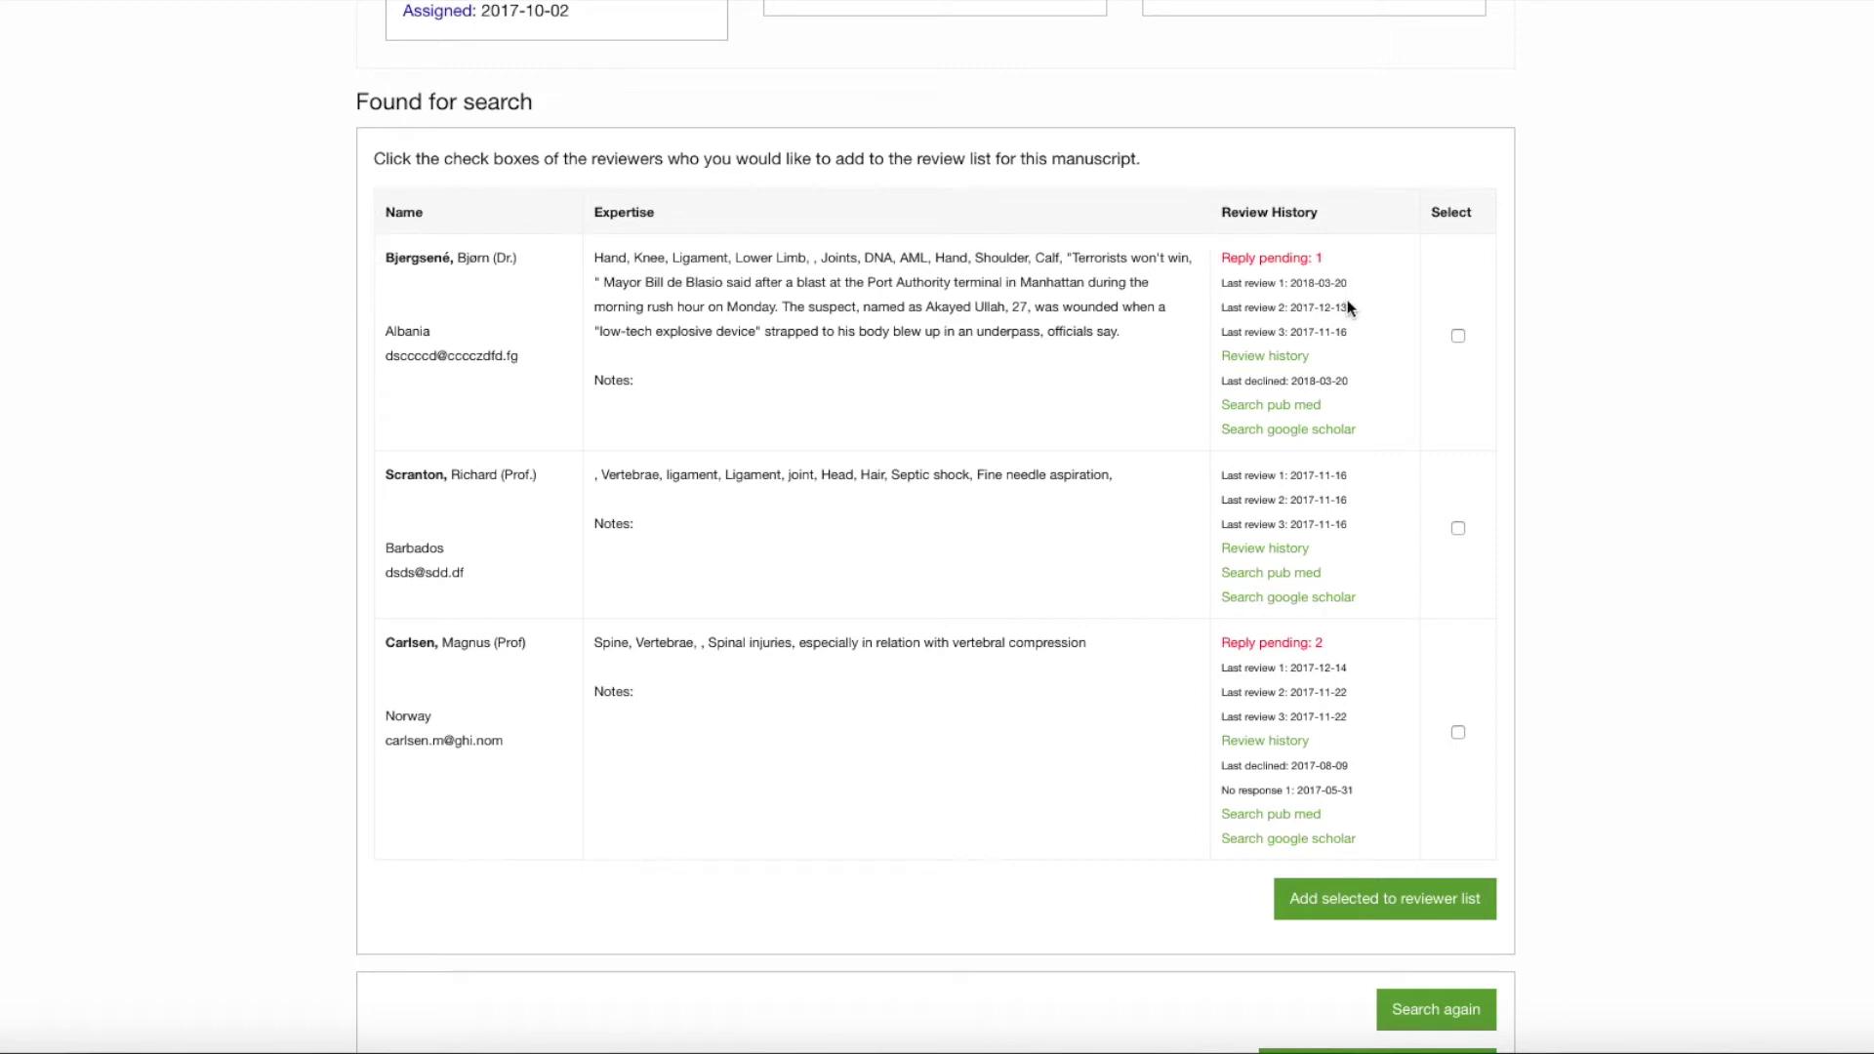
{"action": "left_click", "coordinate": [1279, 358]}
{"action": "scroll", "coordinate": [1073, 285], "scroll_direction": "down", "scroll_amount": 6}
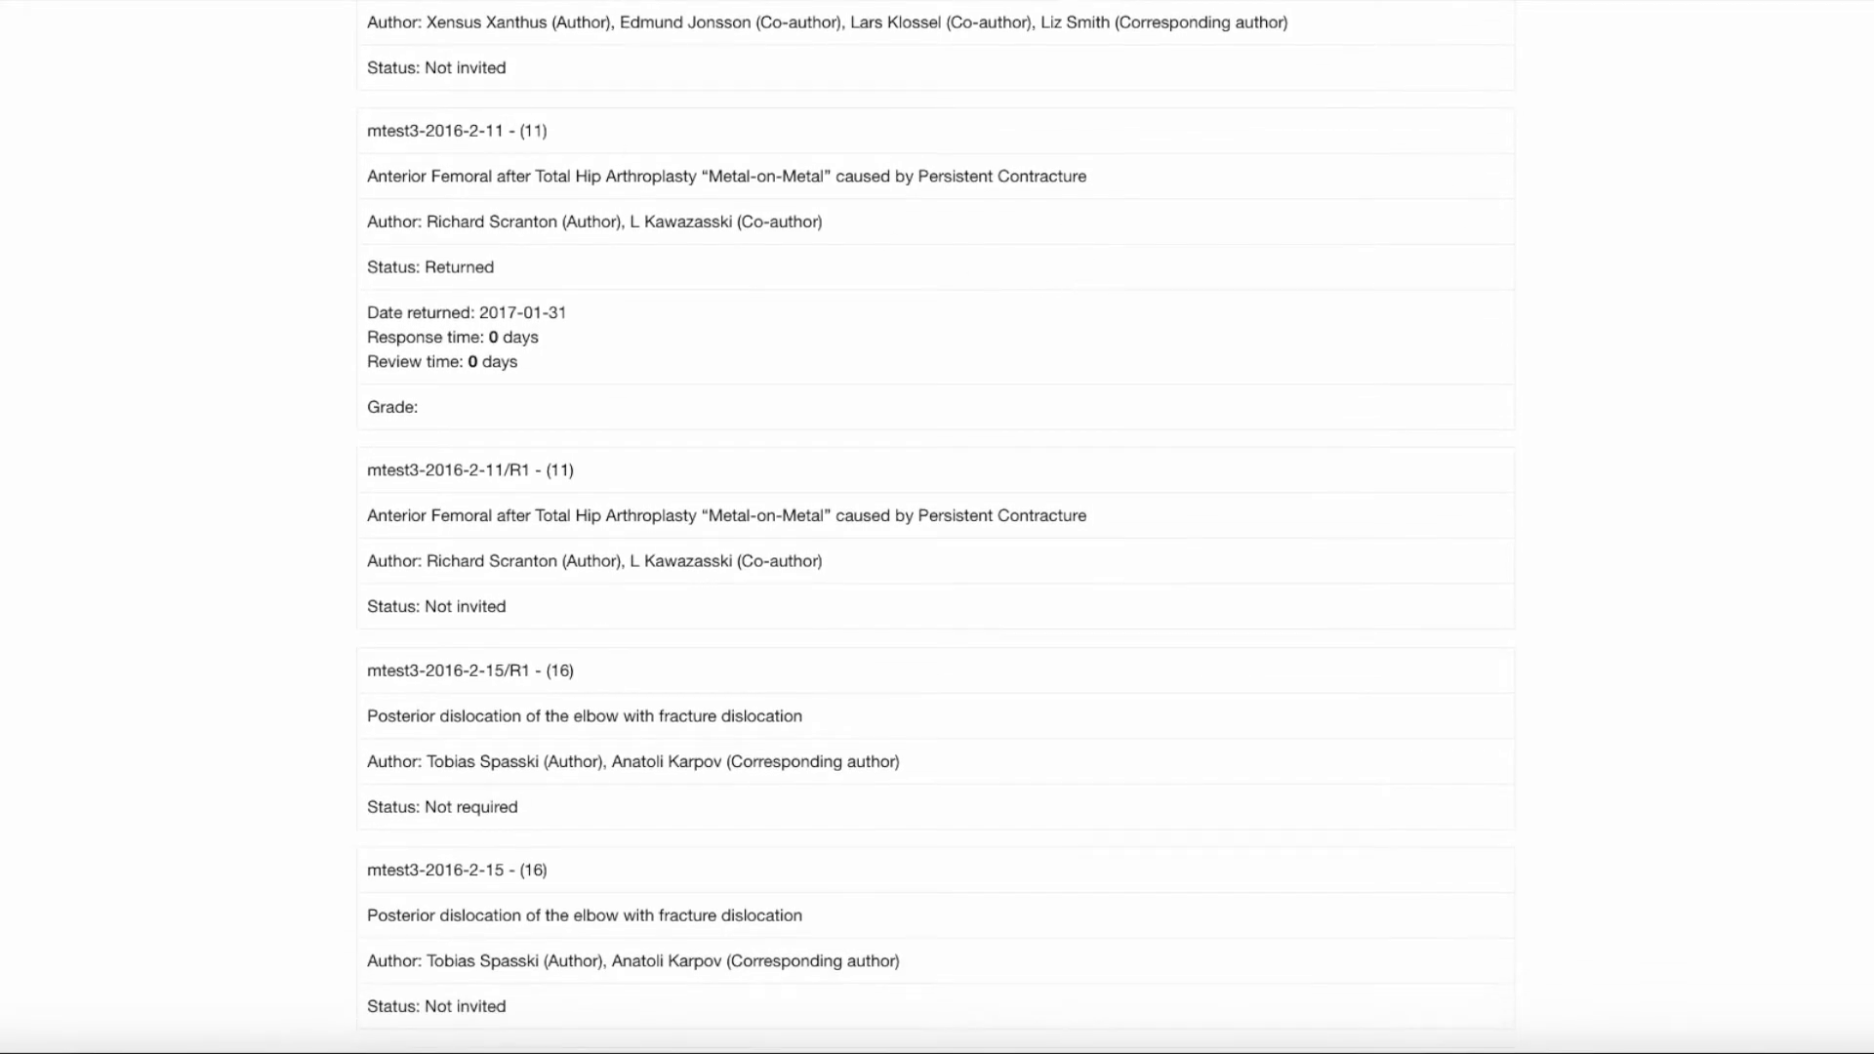
{"action": "key", "text": "alt+Left"}
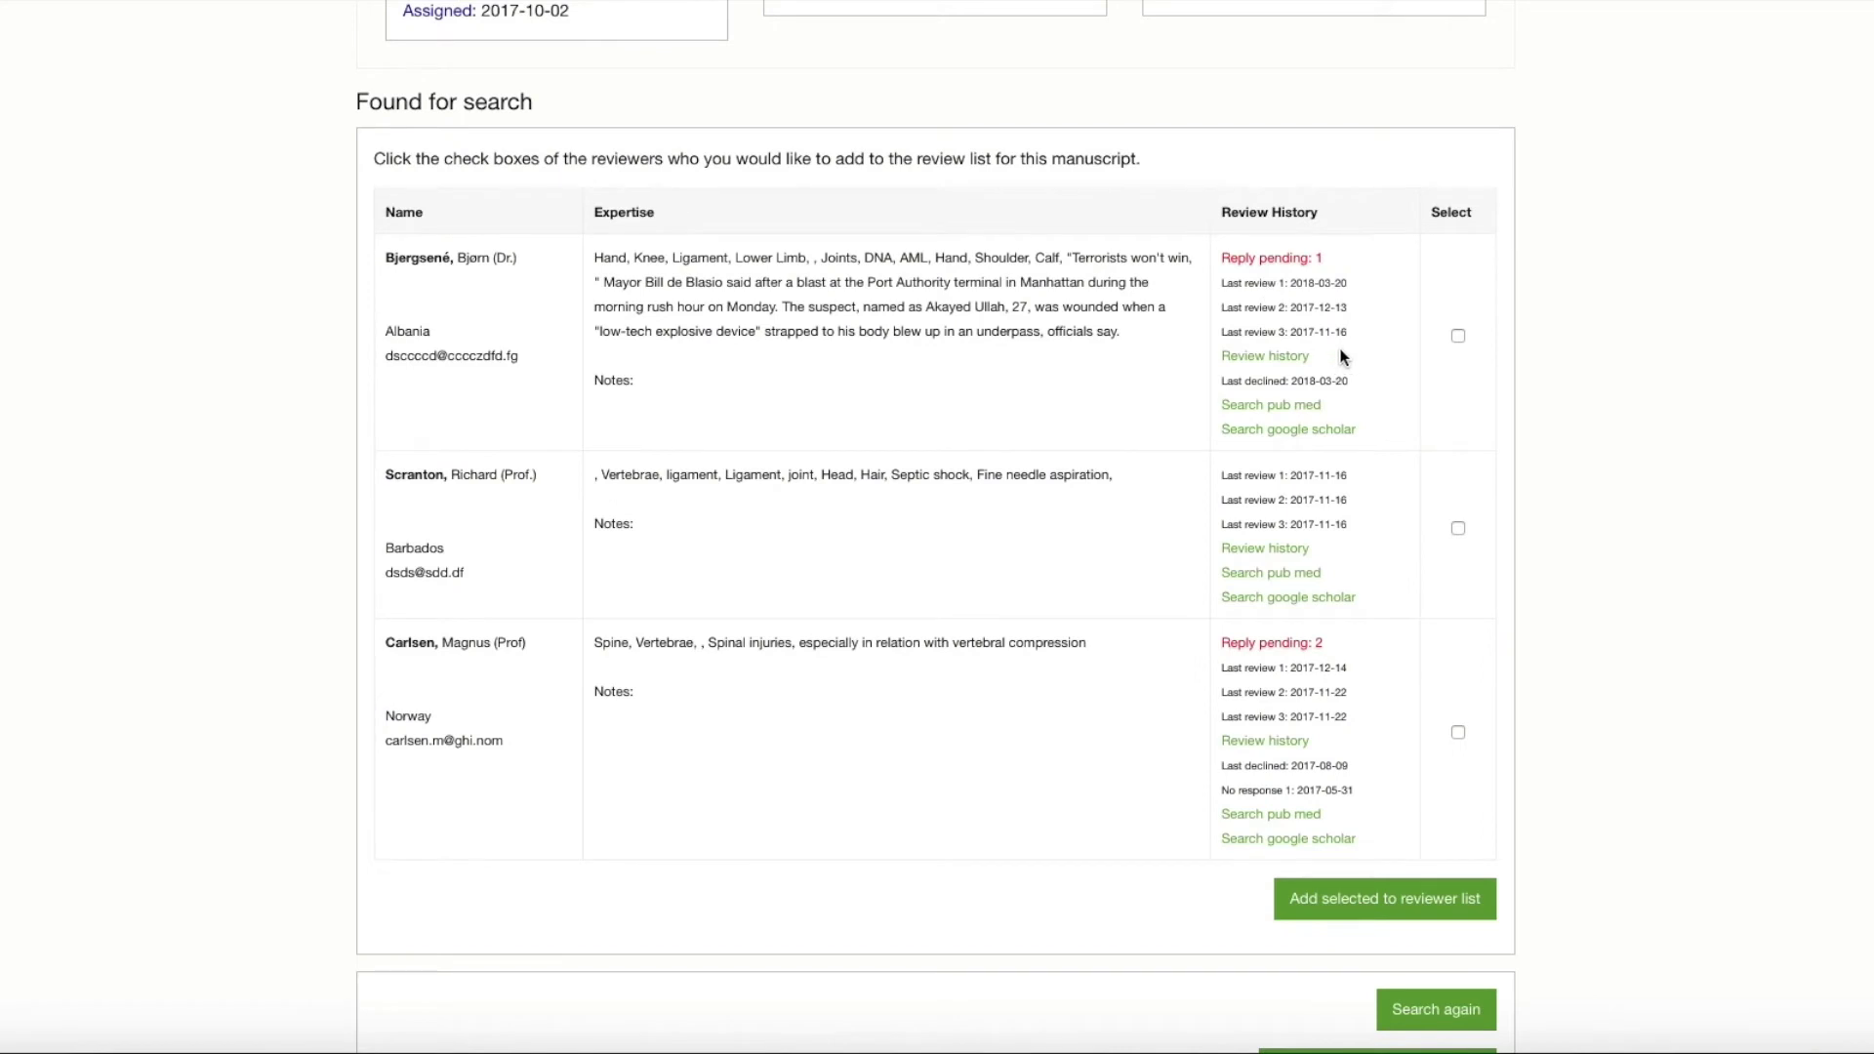
{"action": "scroll", "coordinate": [1341, 356], "scroll_direction": "down", "scroll_amount": 1}
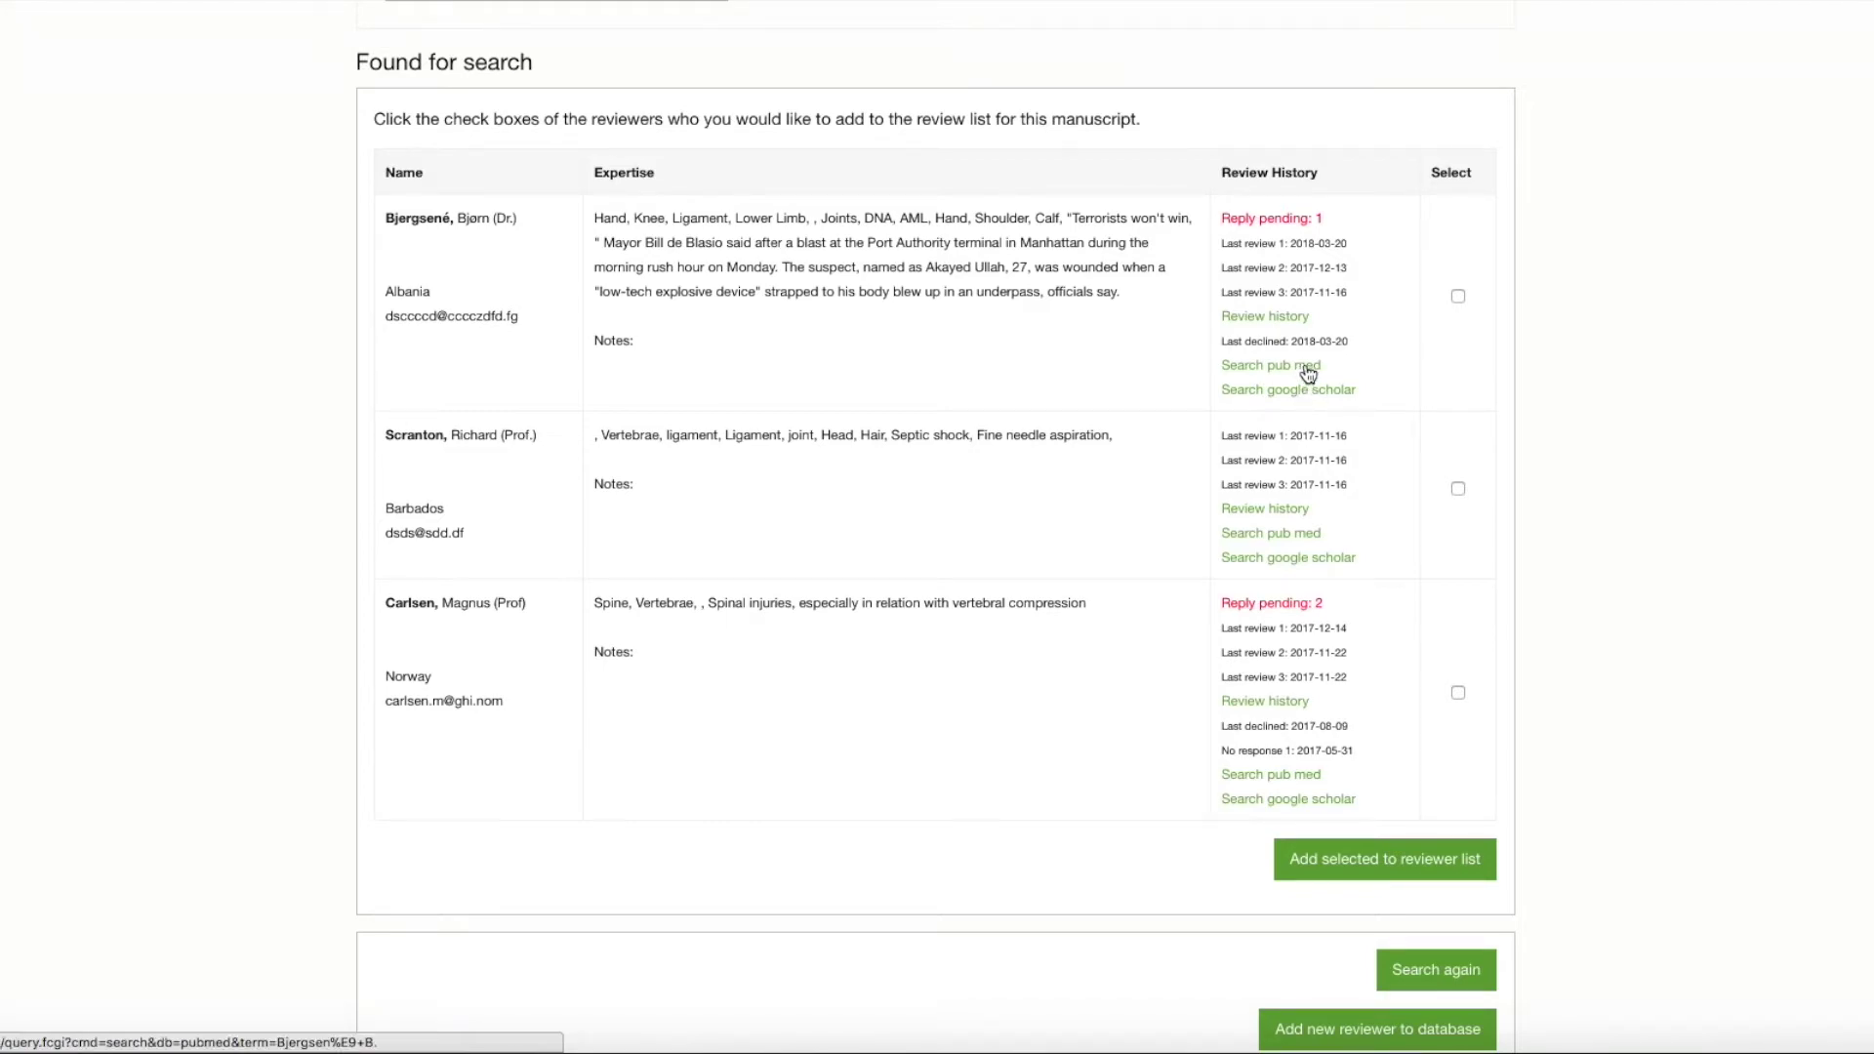
{"action": "left_click", "coordinate": [1308, 369]}
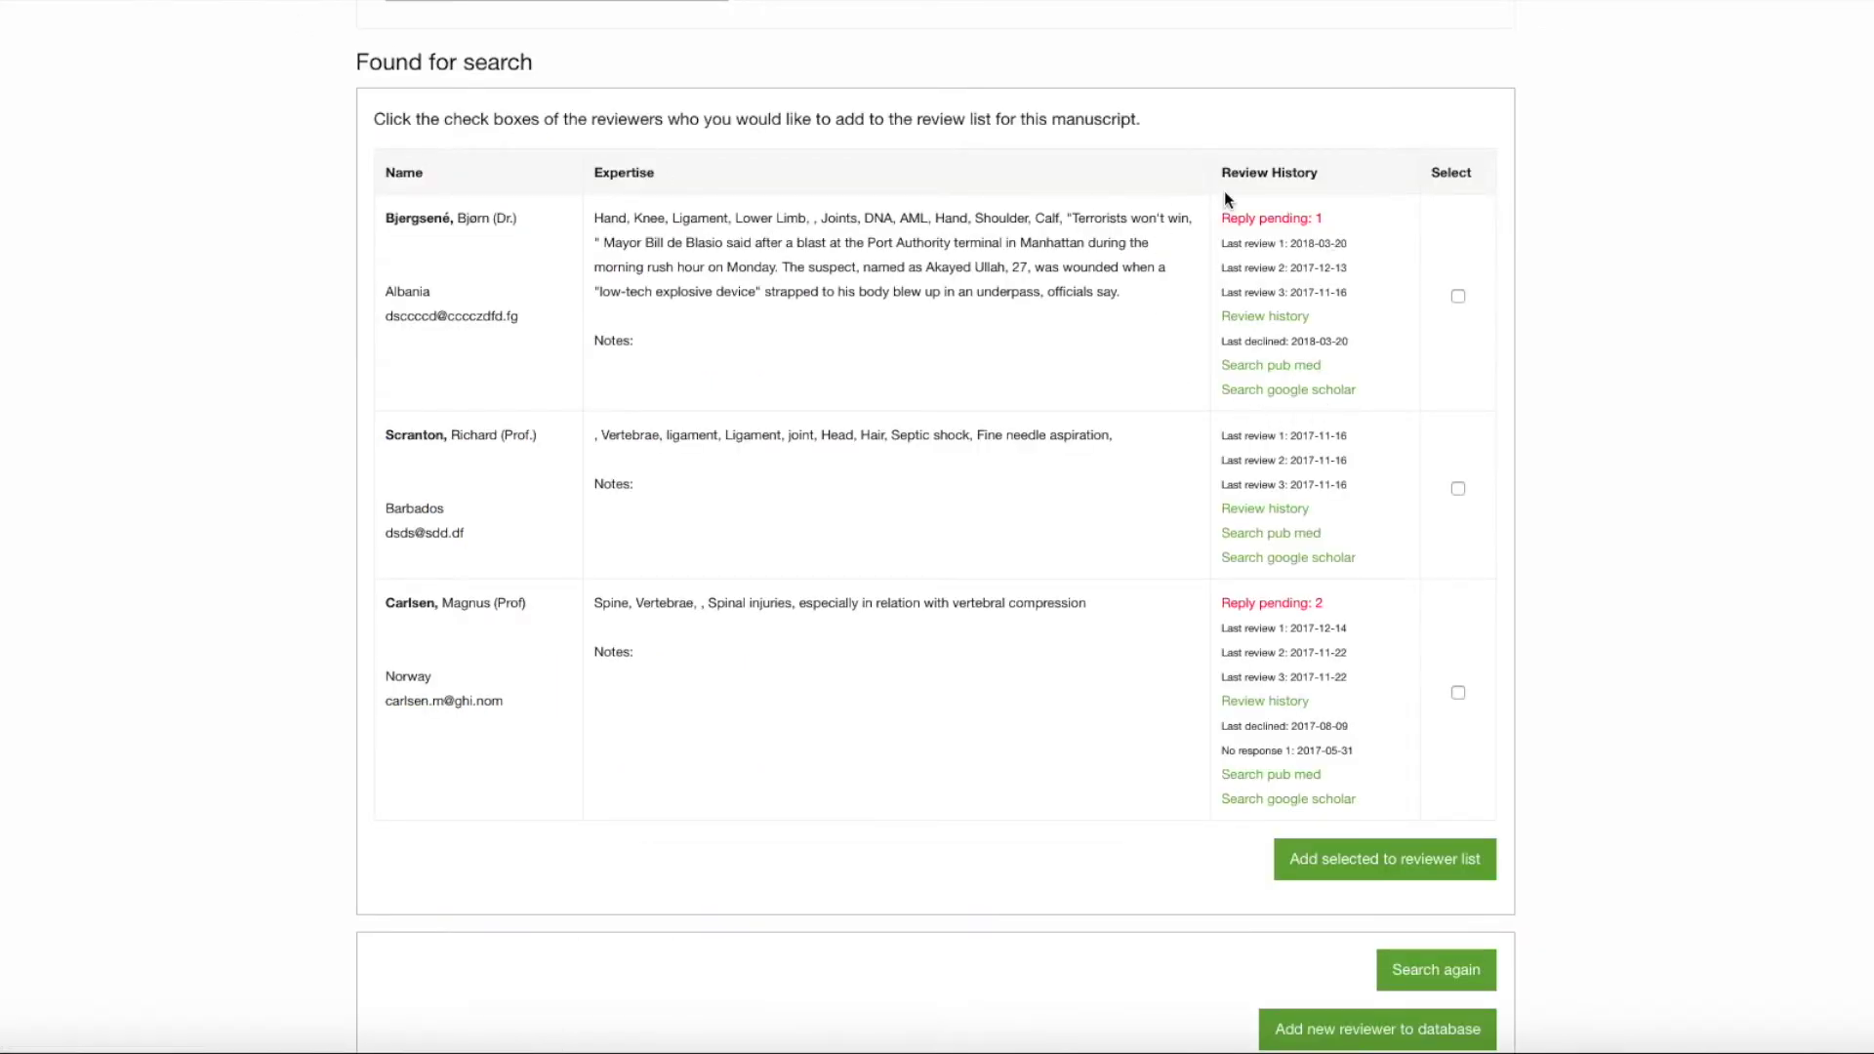
{"action": "scroll", "coordinate": [856, 319], "scroll_direction": "down", "scroll_amount": 1}
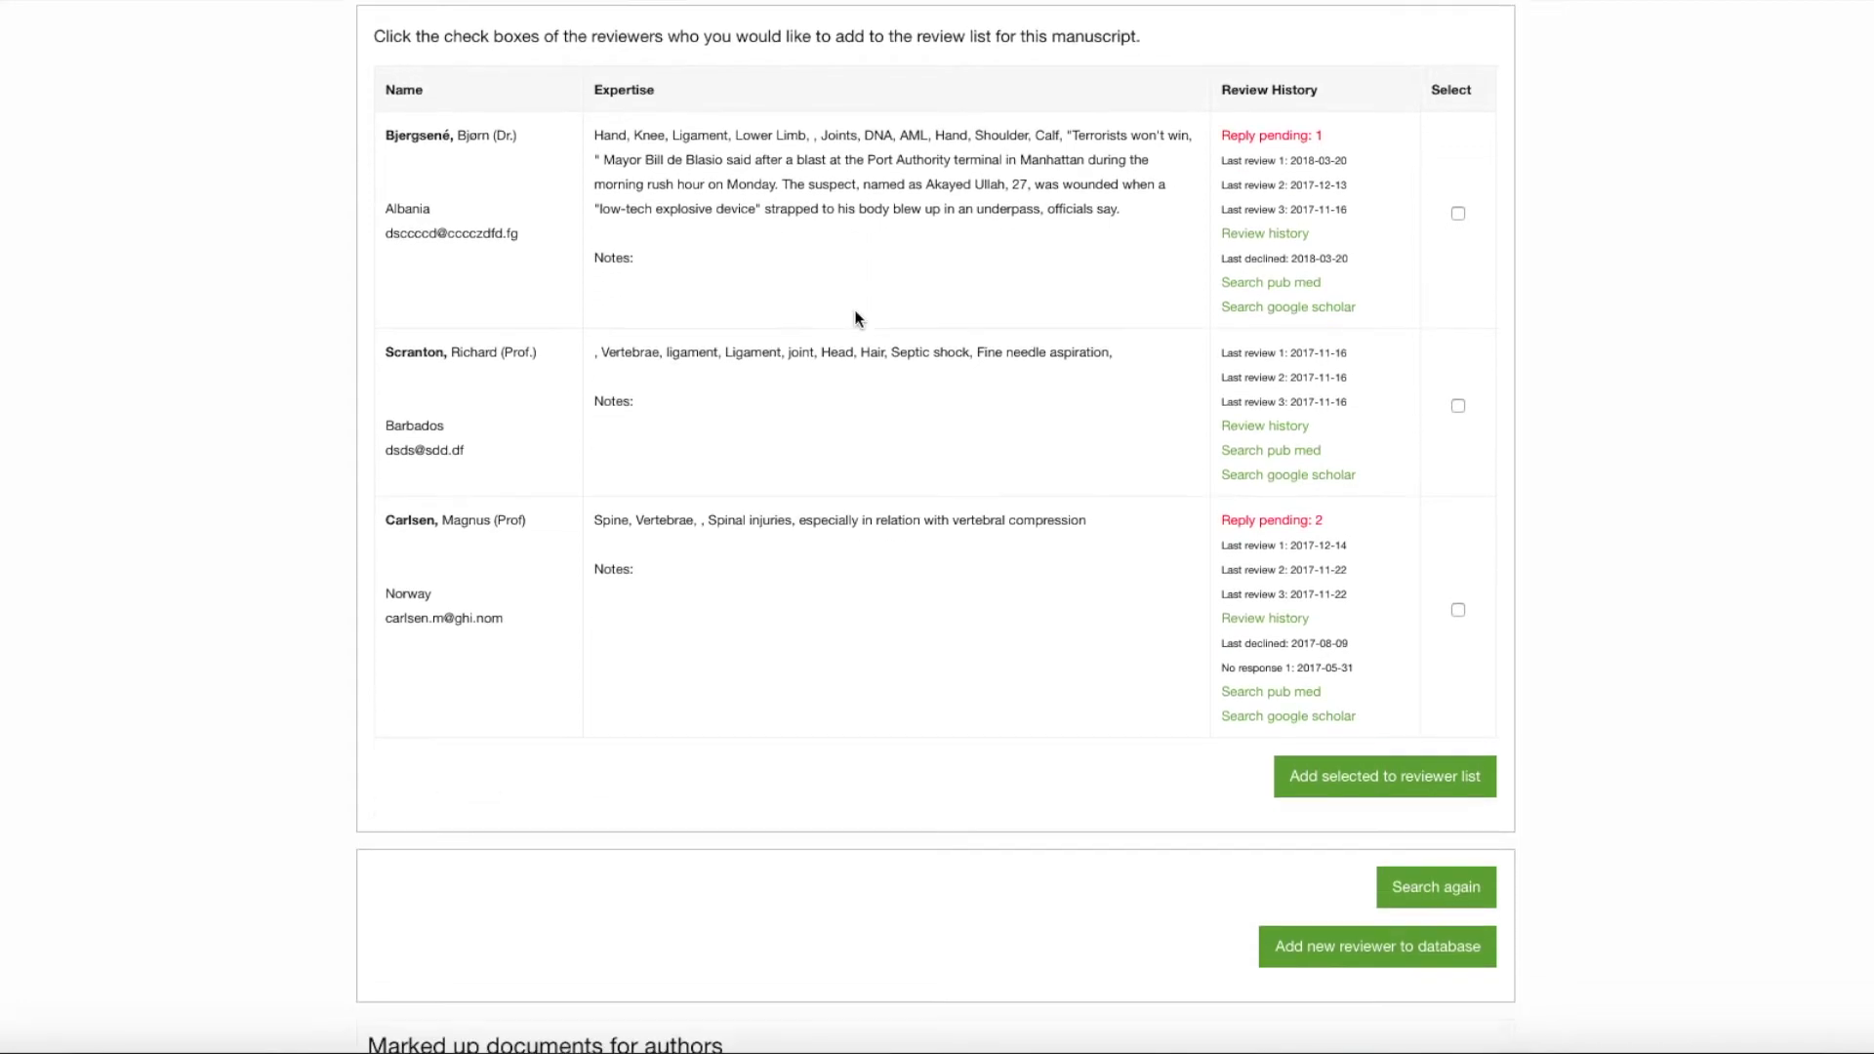
{"action": "scroll", "coordinate": [856, 318], "scroll_direction": "down", "scroll_amount": 2}
{"action": "scroll", "coordinate": [857, 318], "scroll_direction": "up", "scroll_amount": 3}
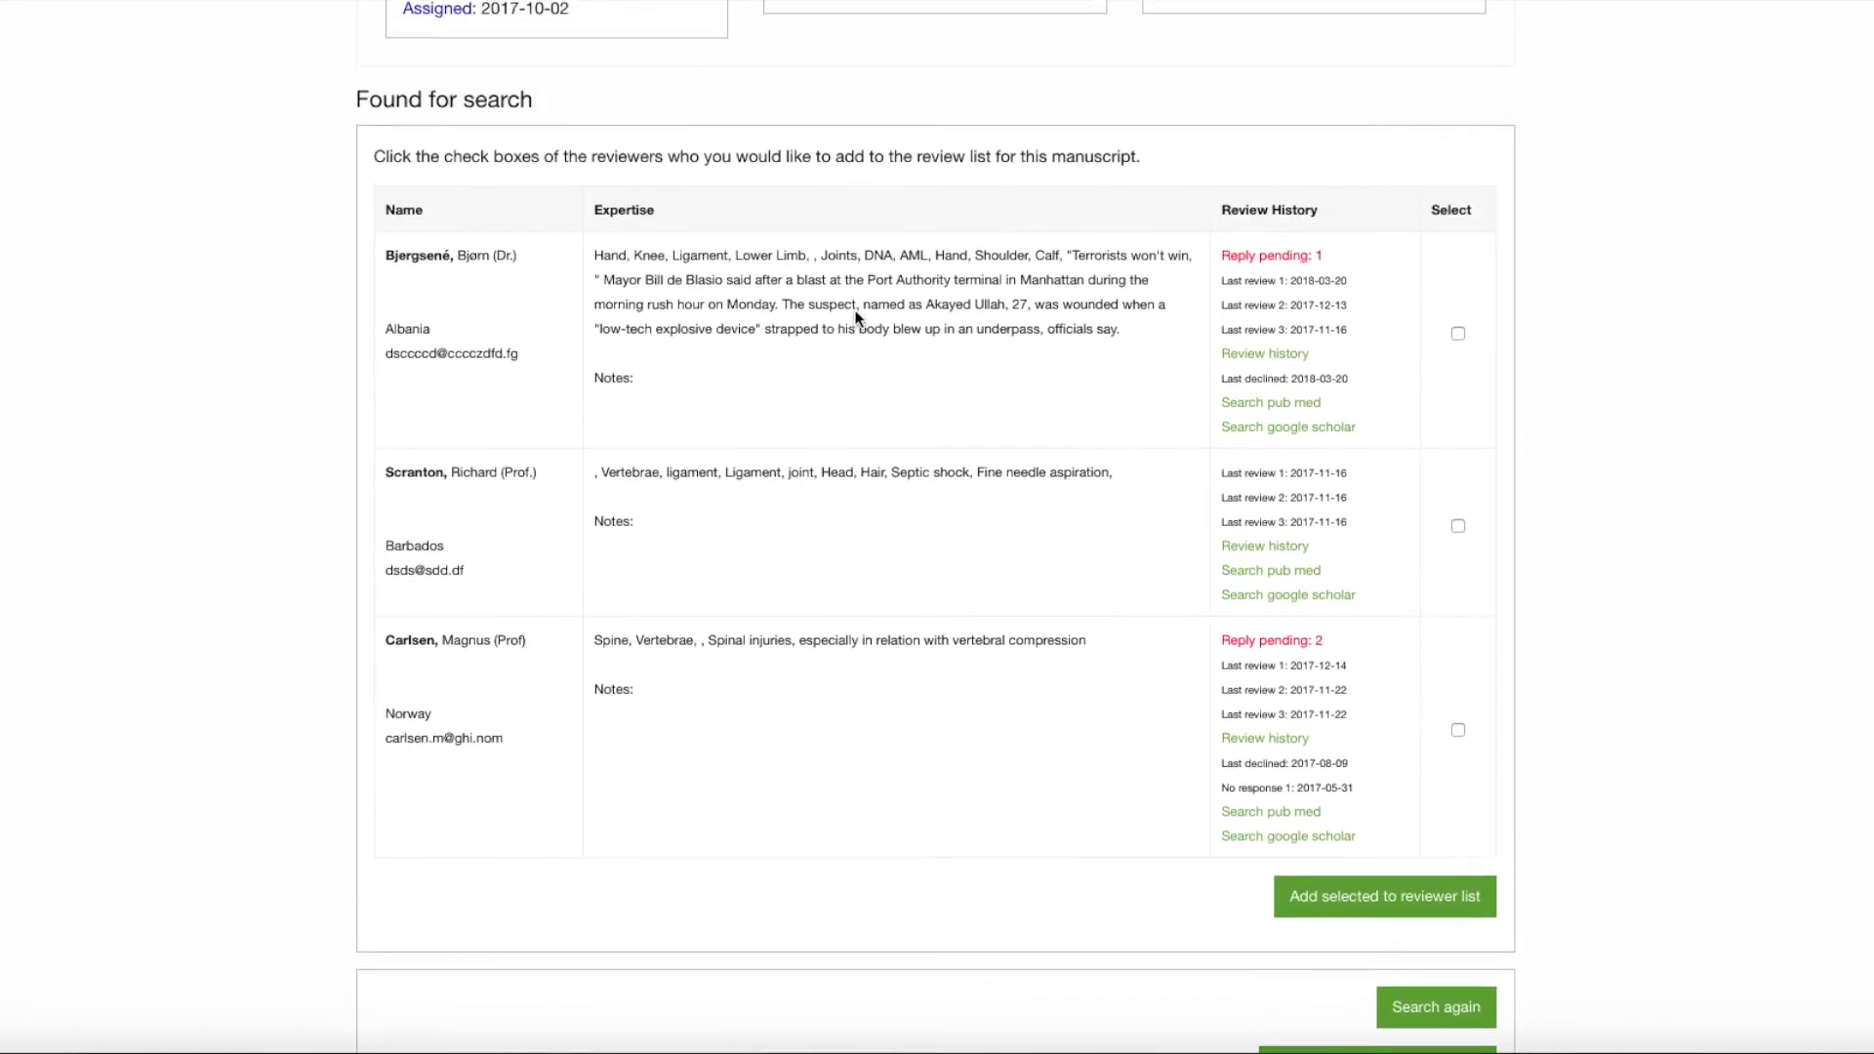
{"action": "scroll", "coordinate": [856, 318], "scroll_direction": "up", "scroll_amount": 1}
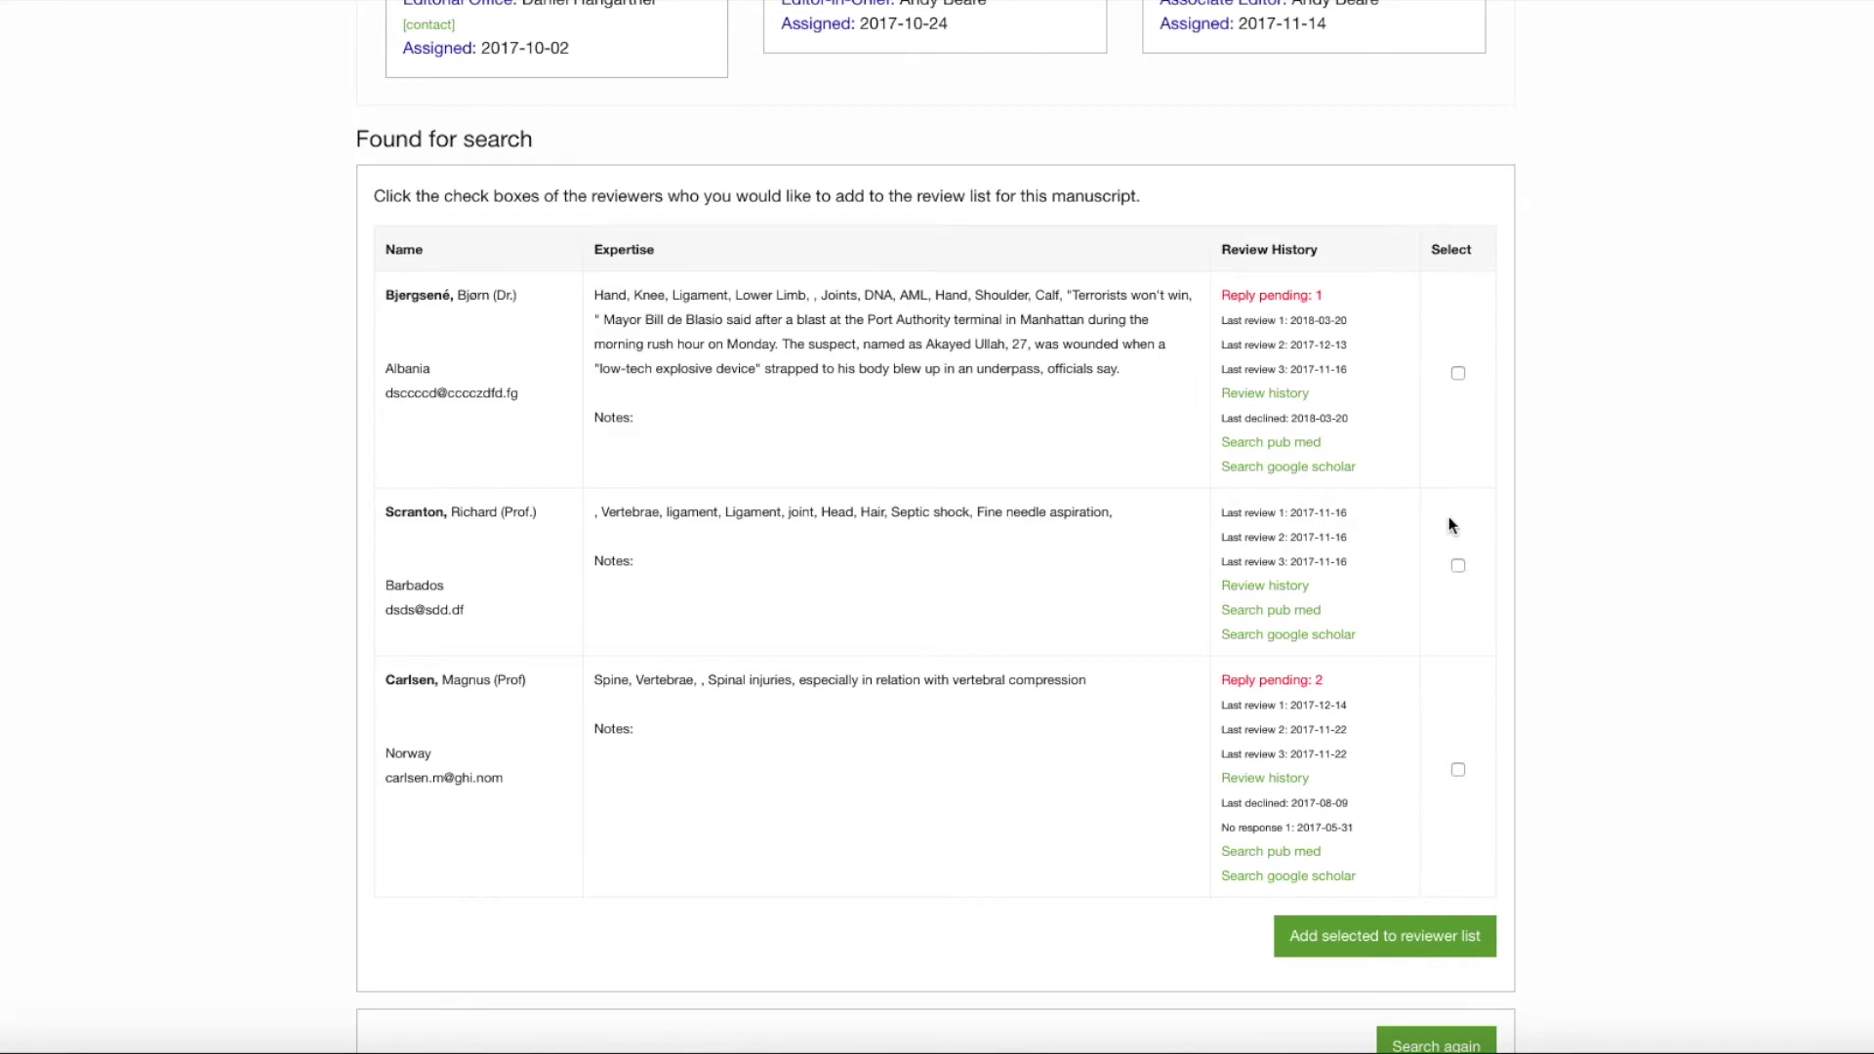
{"action": "left_click", "coordinate": [1457, 568]}
- Add the marked Barbados-based reviewer to the manuscript's reviewer list, status Invite
{"action": "scroll", "coordinate": [1456, 566], "scroll_direction": "down", "scroll_amount": 2}
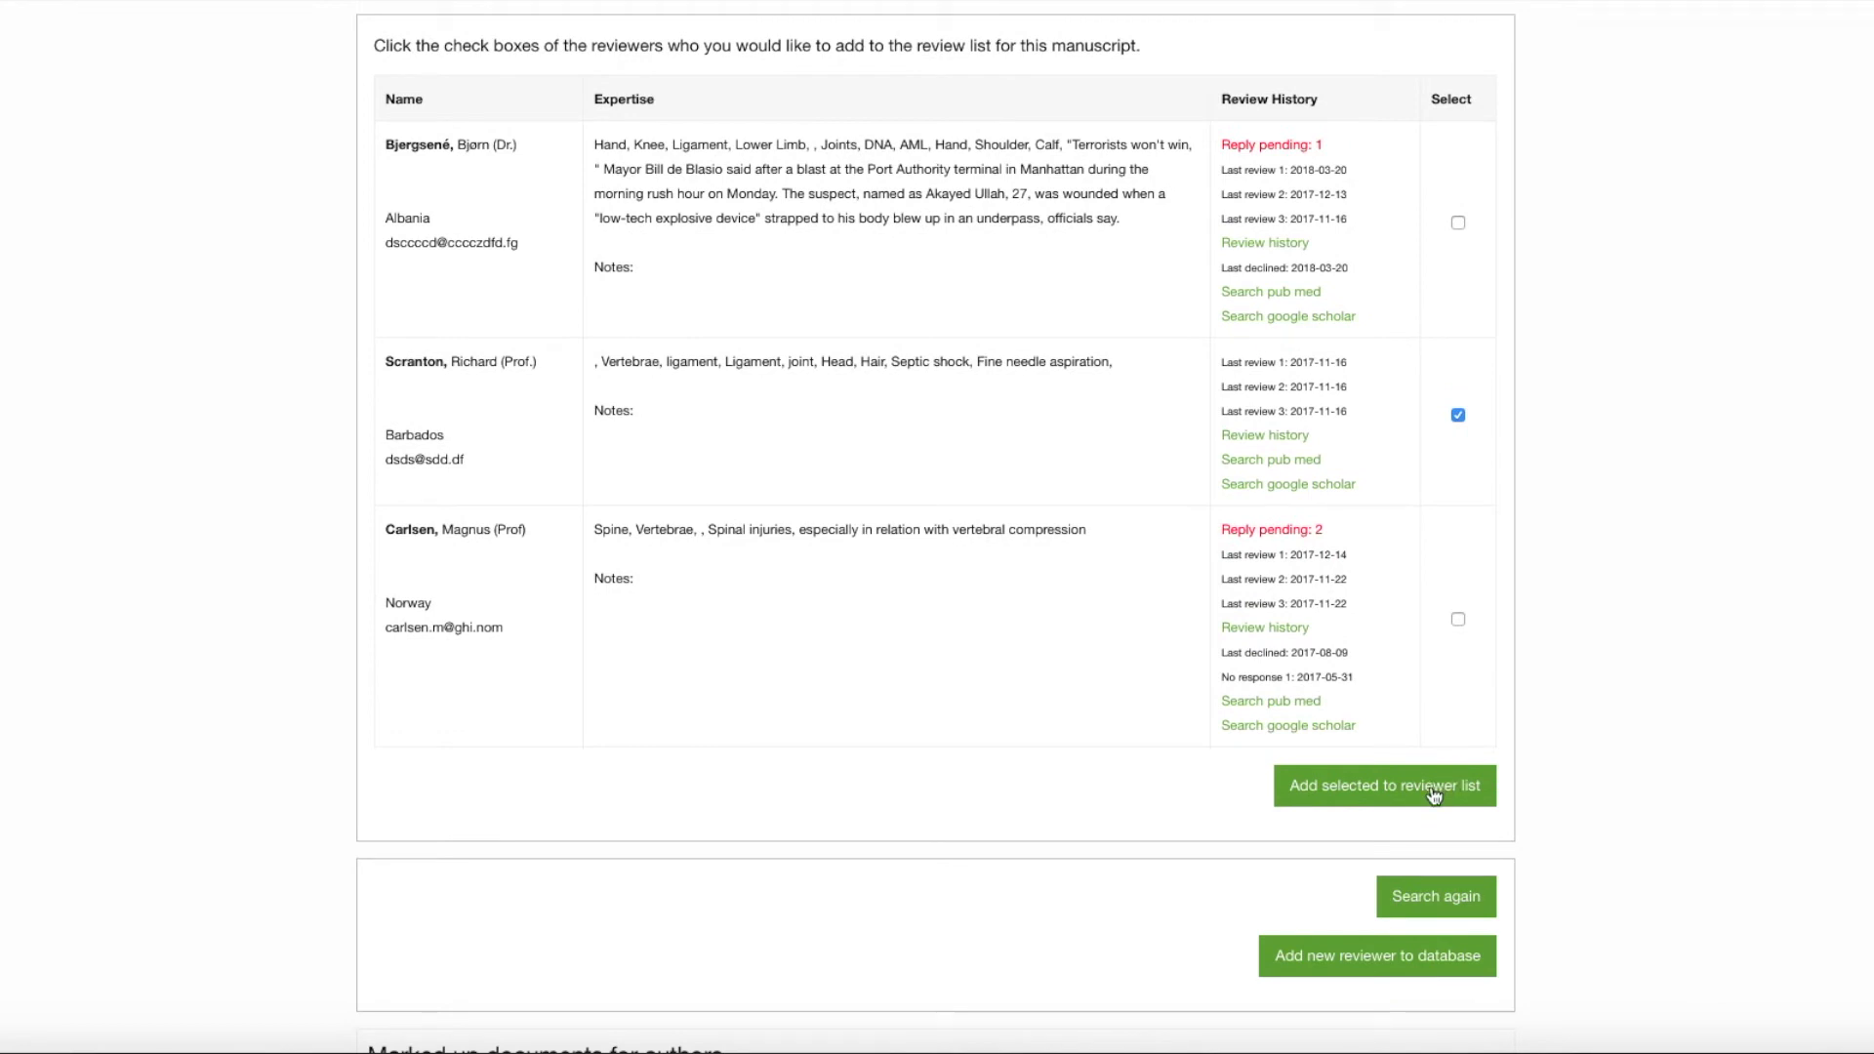
{"action": "left_click", "coordinate": [1434, 793]}
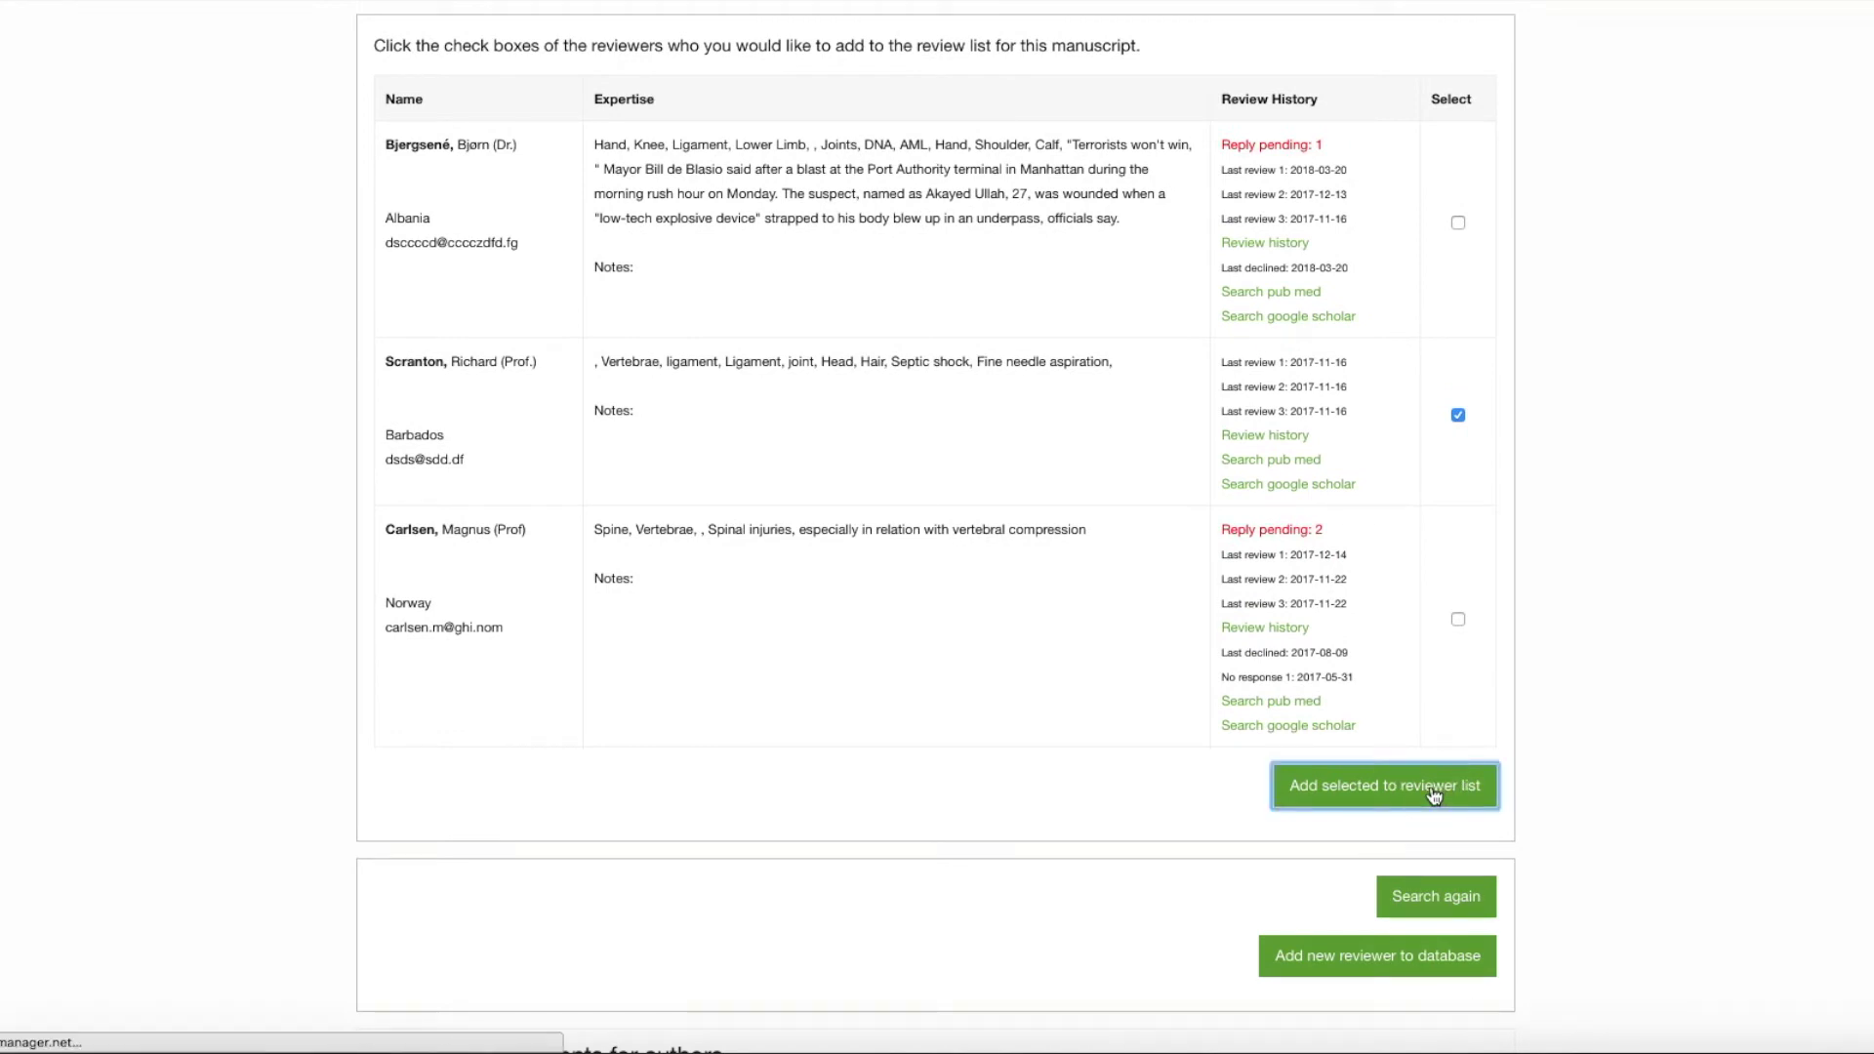
{"action": "scroll", "coordinate": [1433, 797], "scroll_direction": "up", "scroll_amount": 15}
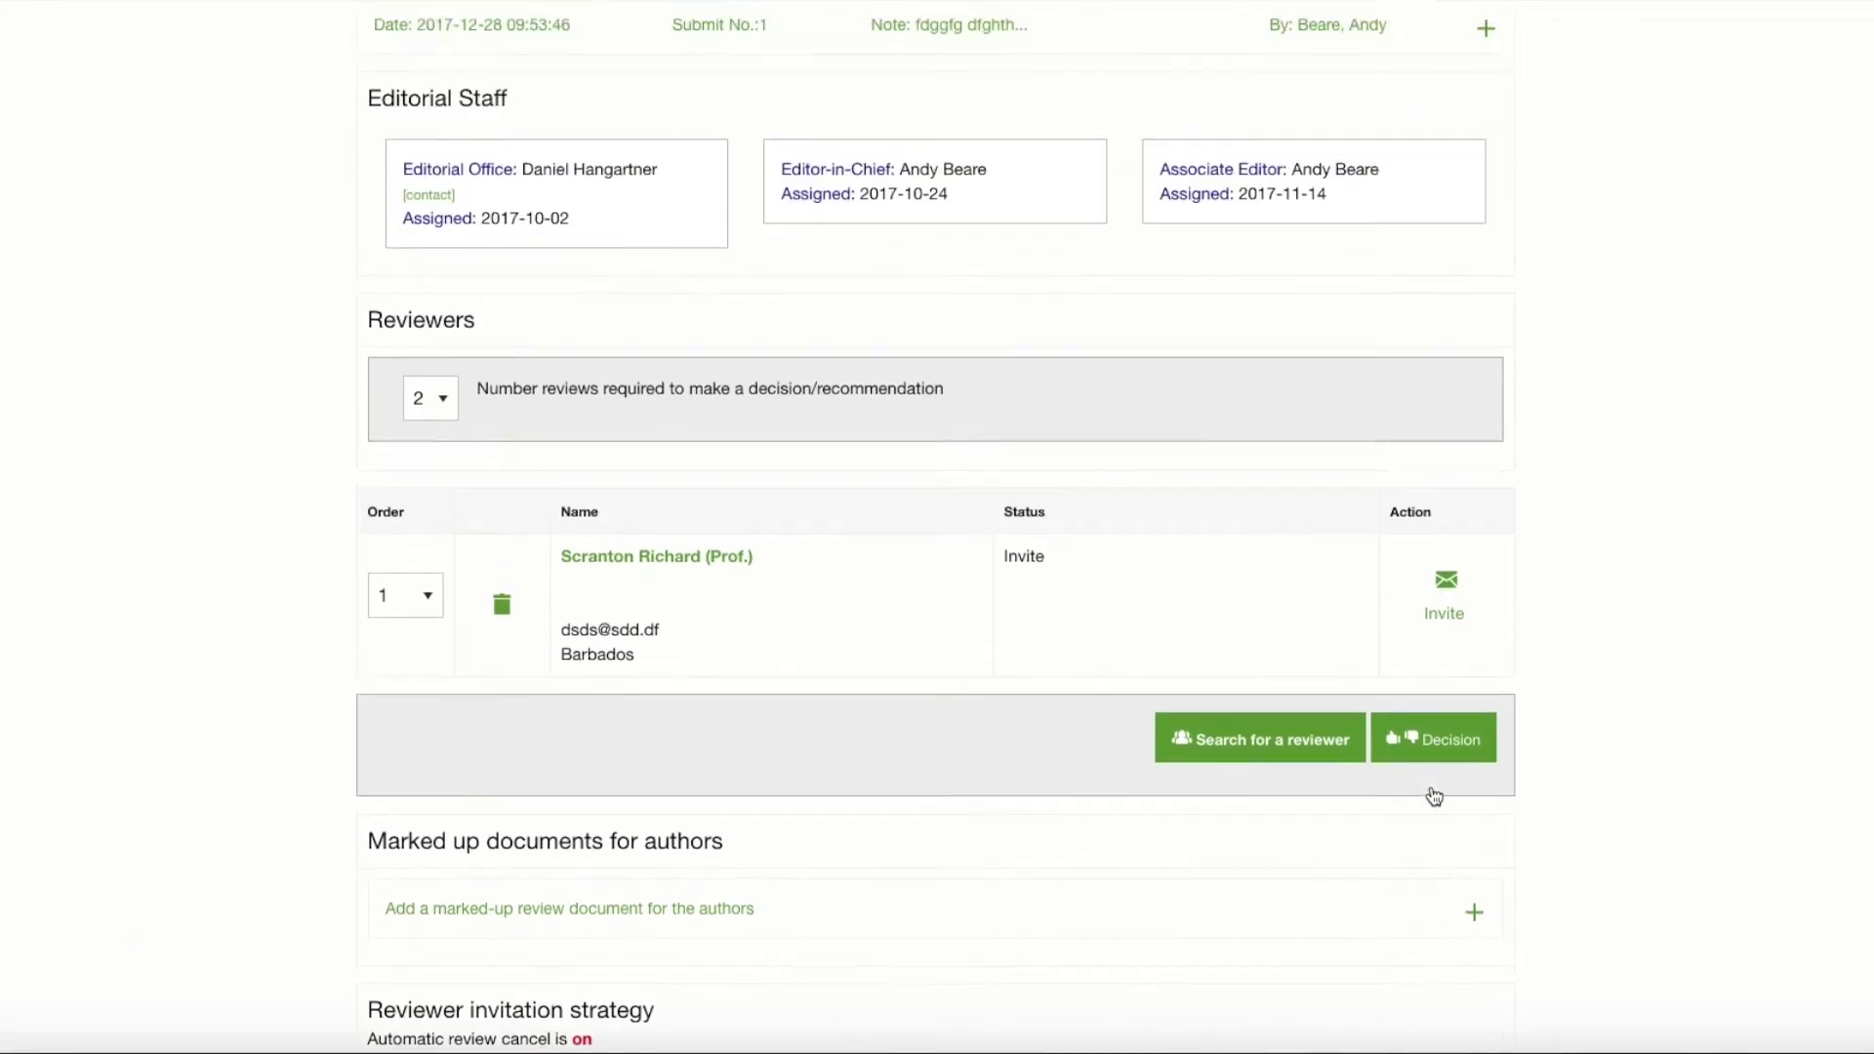
{"action": "scroll", "coordinate": [1434, 797], "scroll_direction": "down", "scroll_amount": 10}
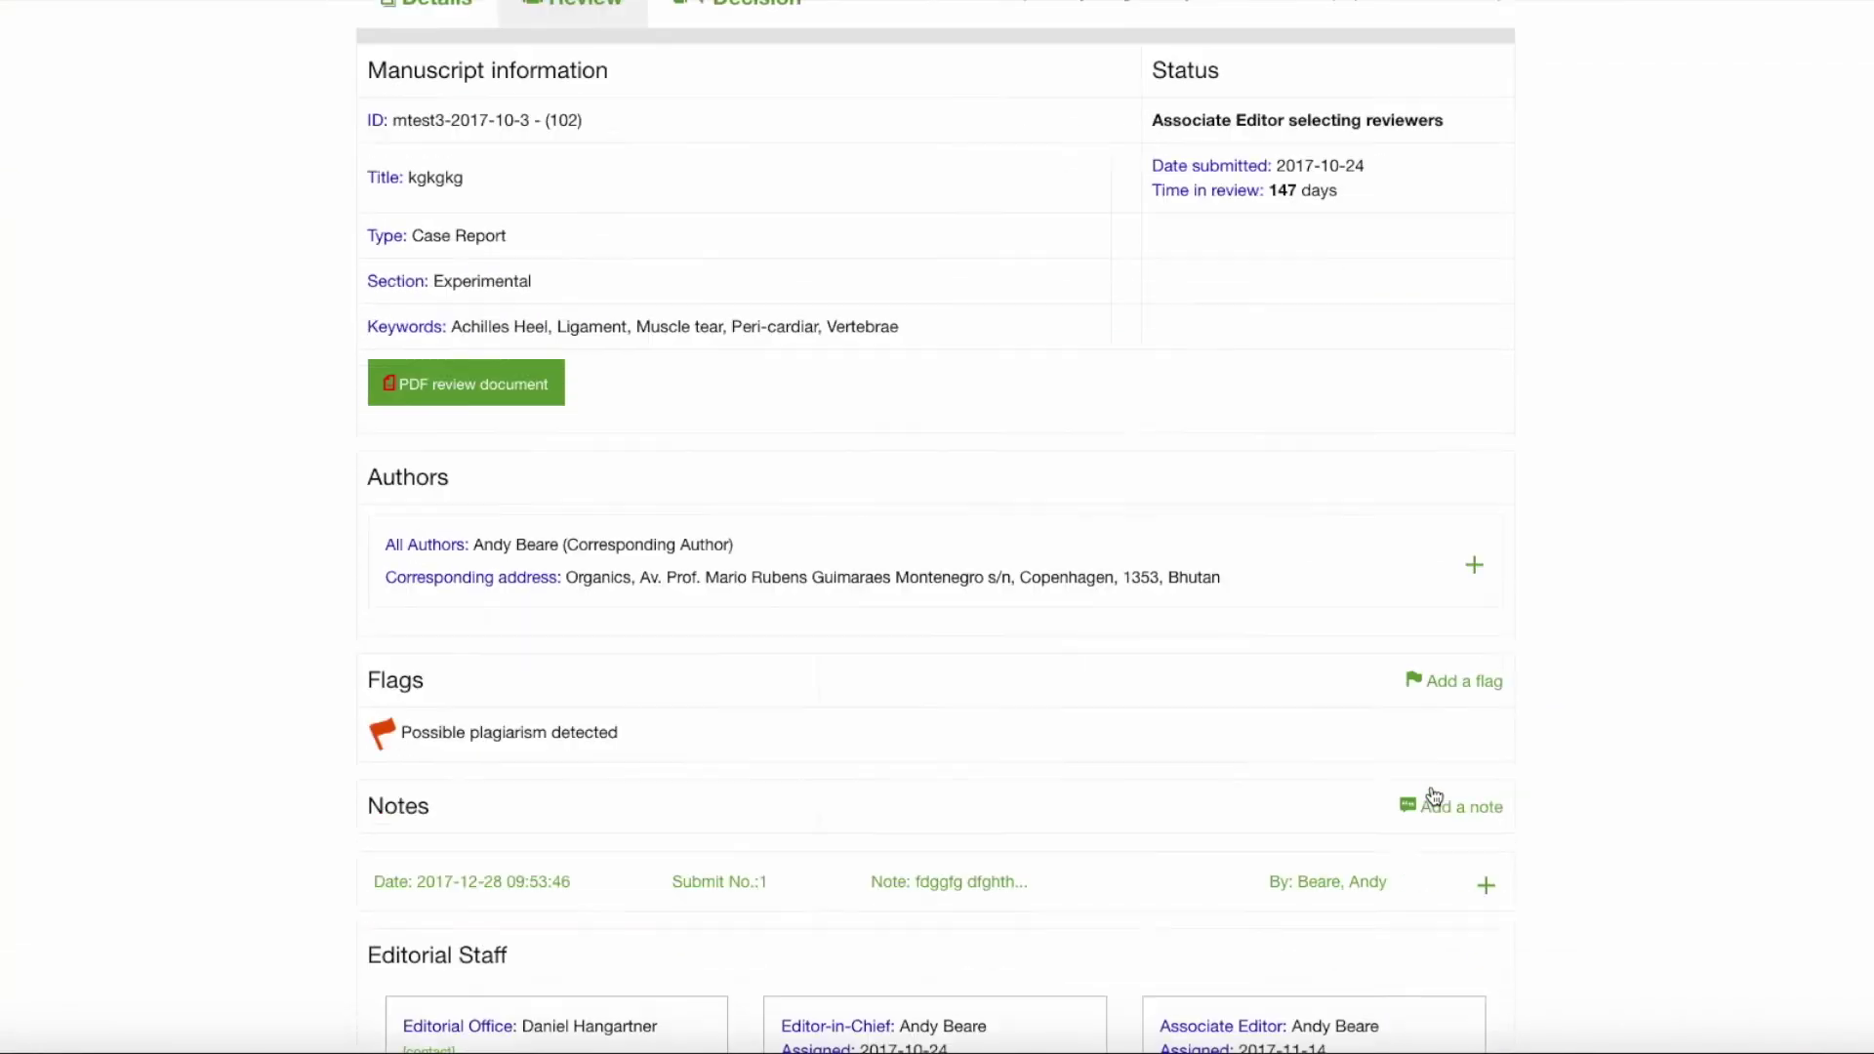
{"action": "scroll", "coordinate": [1434, 797], "scroll_direction": "down", "scroll_amount": 1}
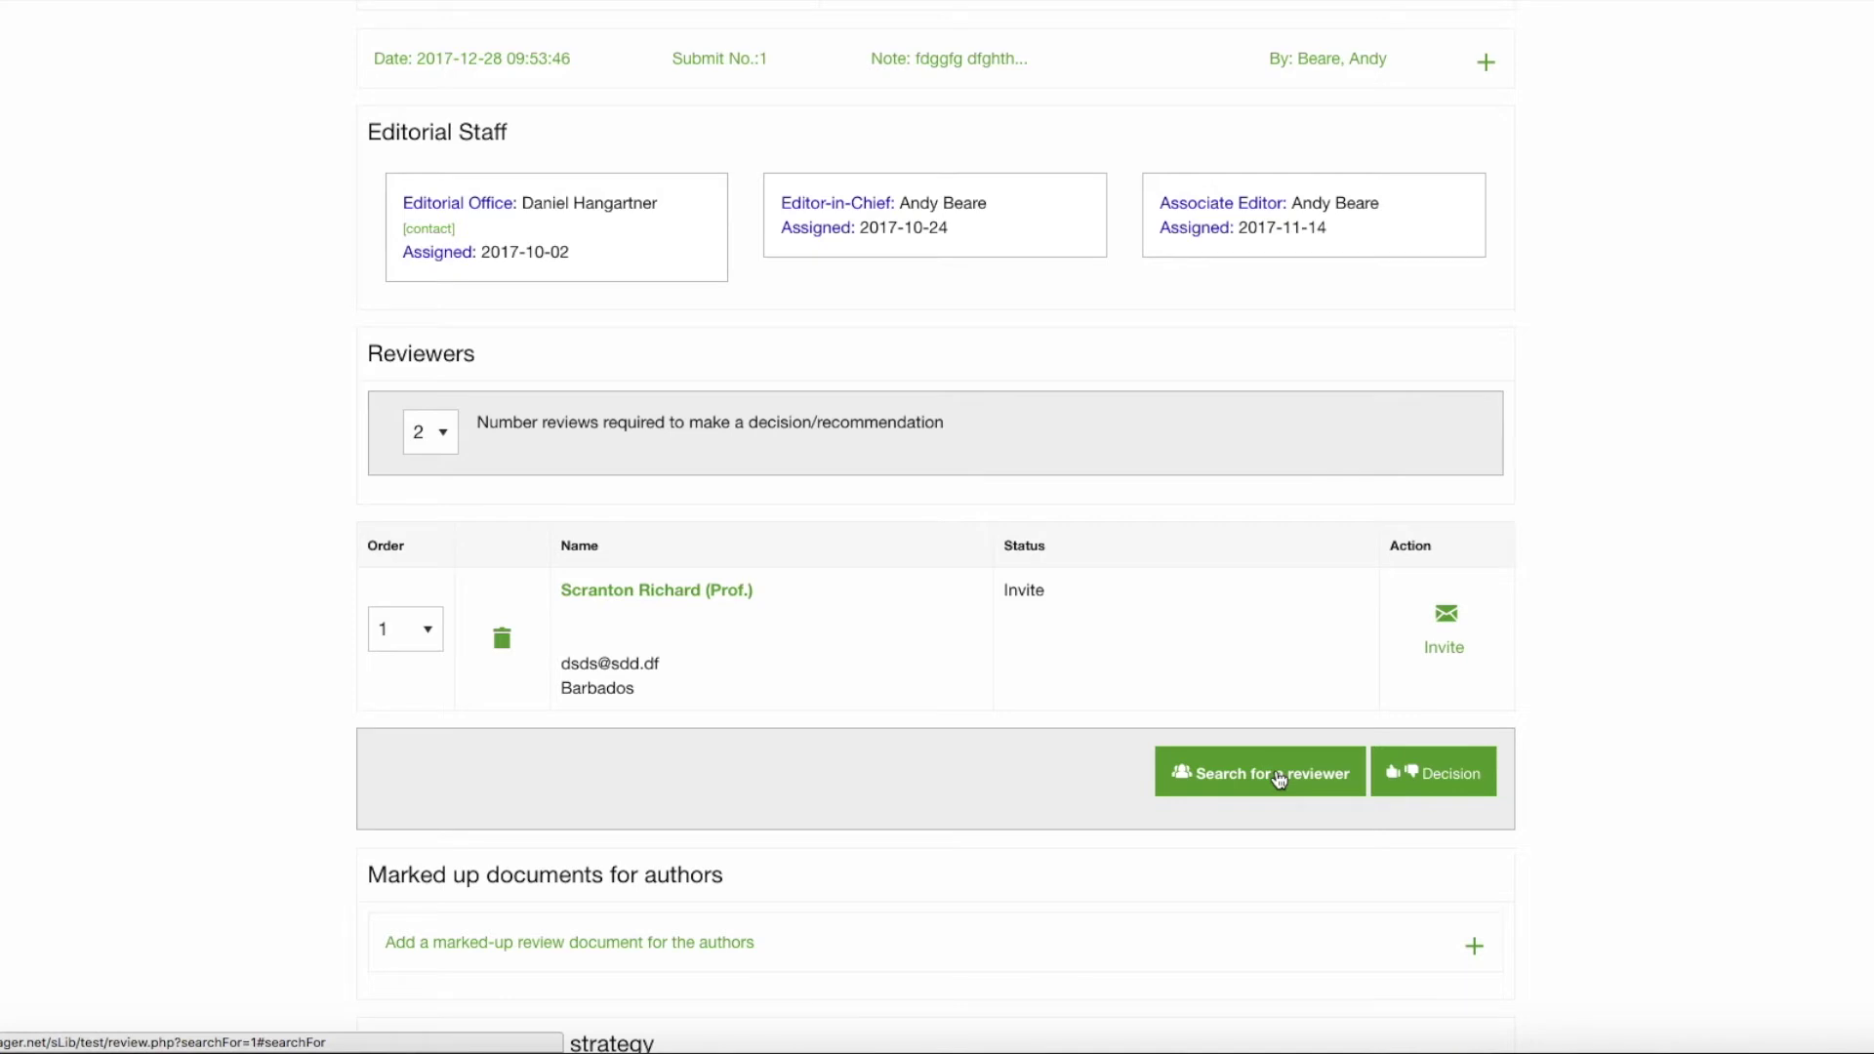
{"action": "left_click", "coordinate": [1279, 778]}
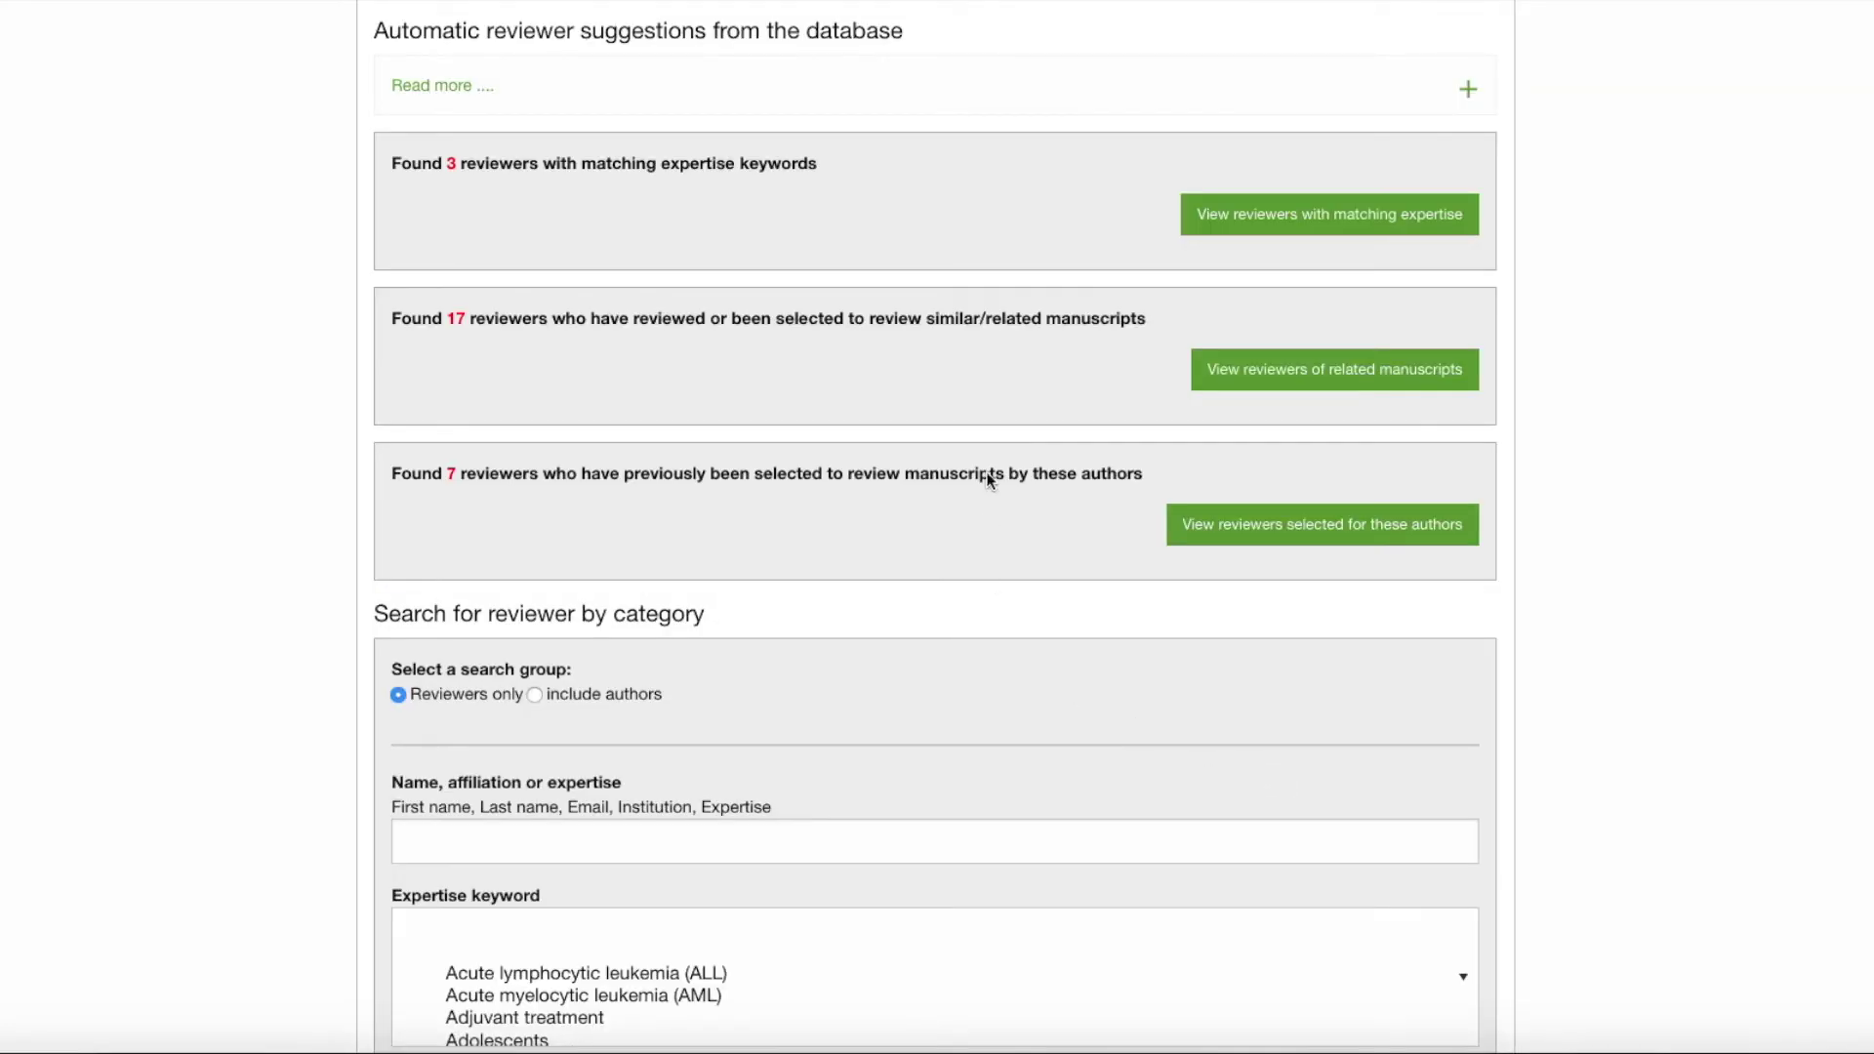
- List the 17 reviewers of related manuscripts and look through the results
{"action": "scroll", "coordinate": [433, 234], "scroll_direction": "up", "scroll_amount": 1}
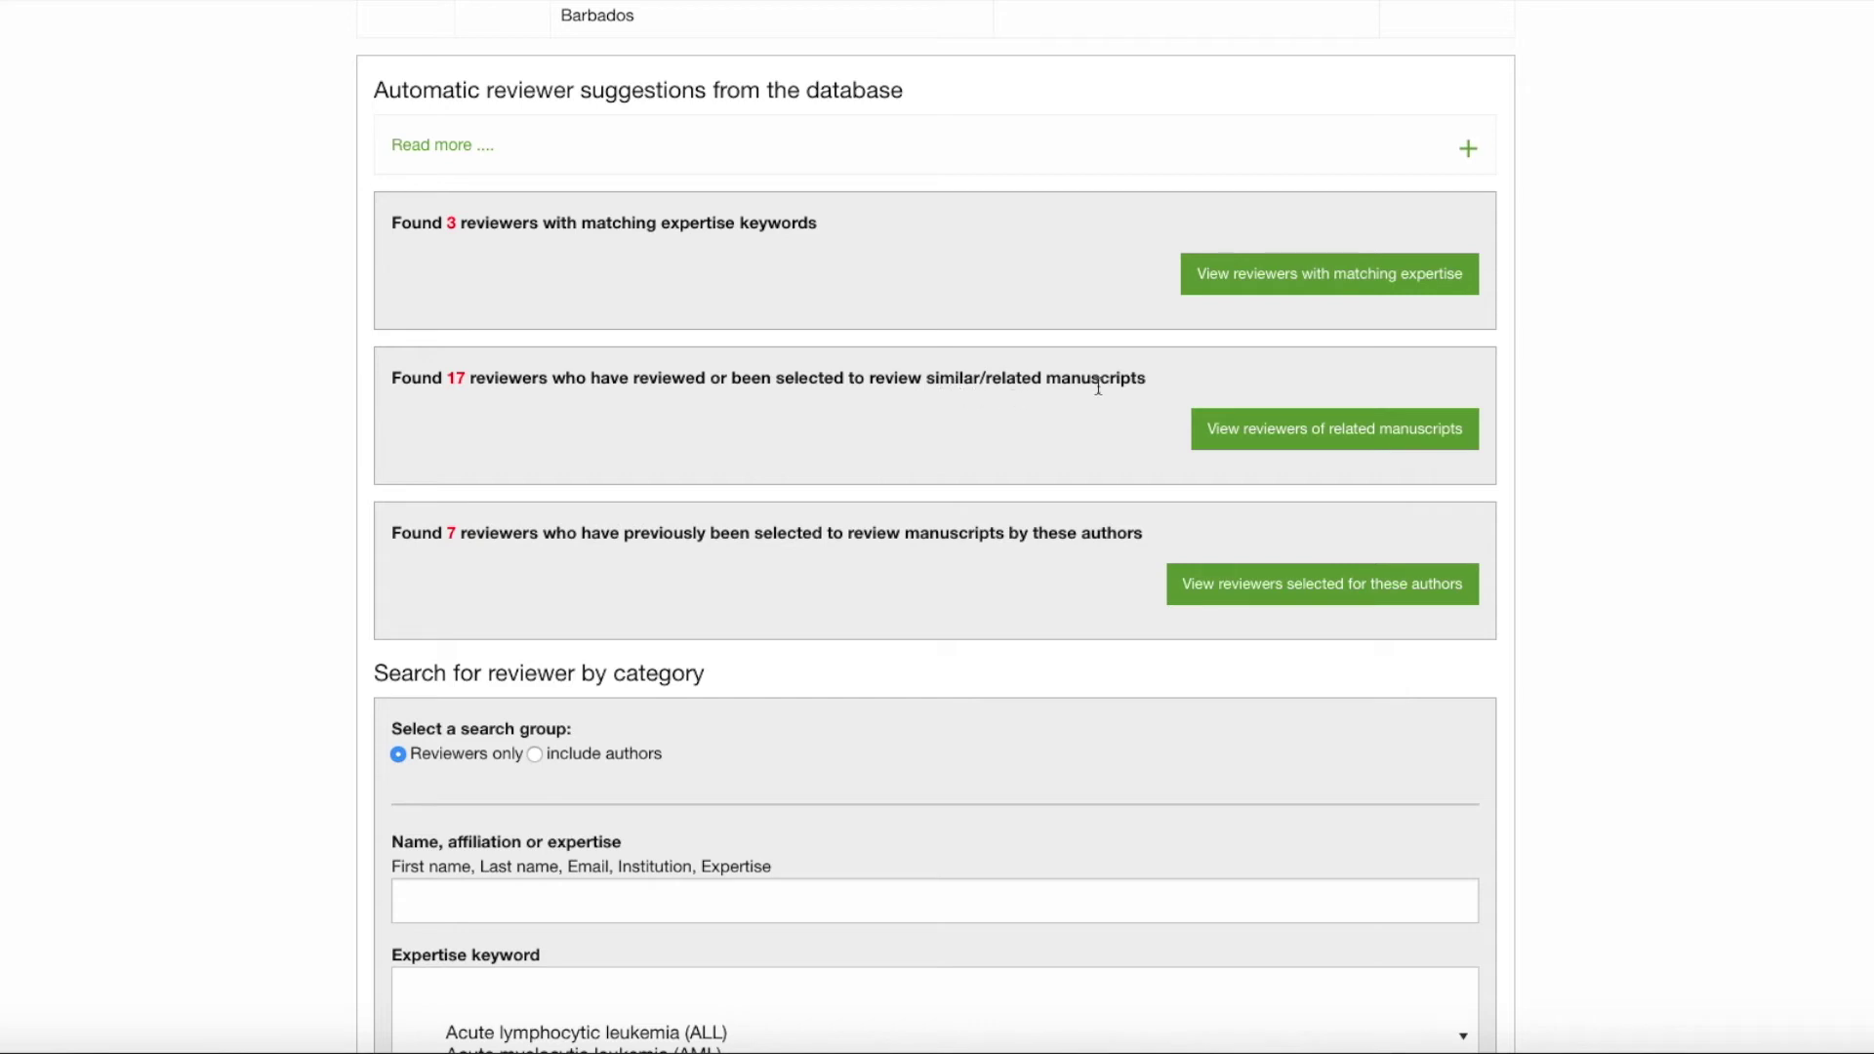
{"action": "left_click", "coordinate": [1236, 438]}
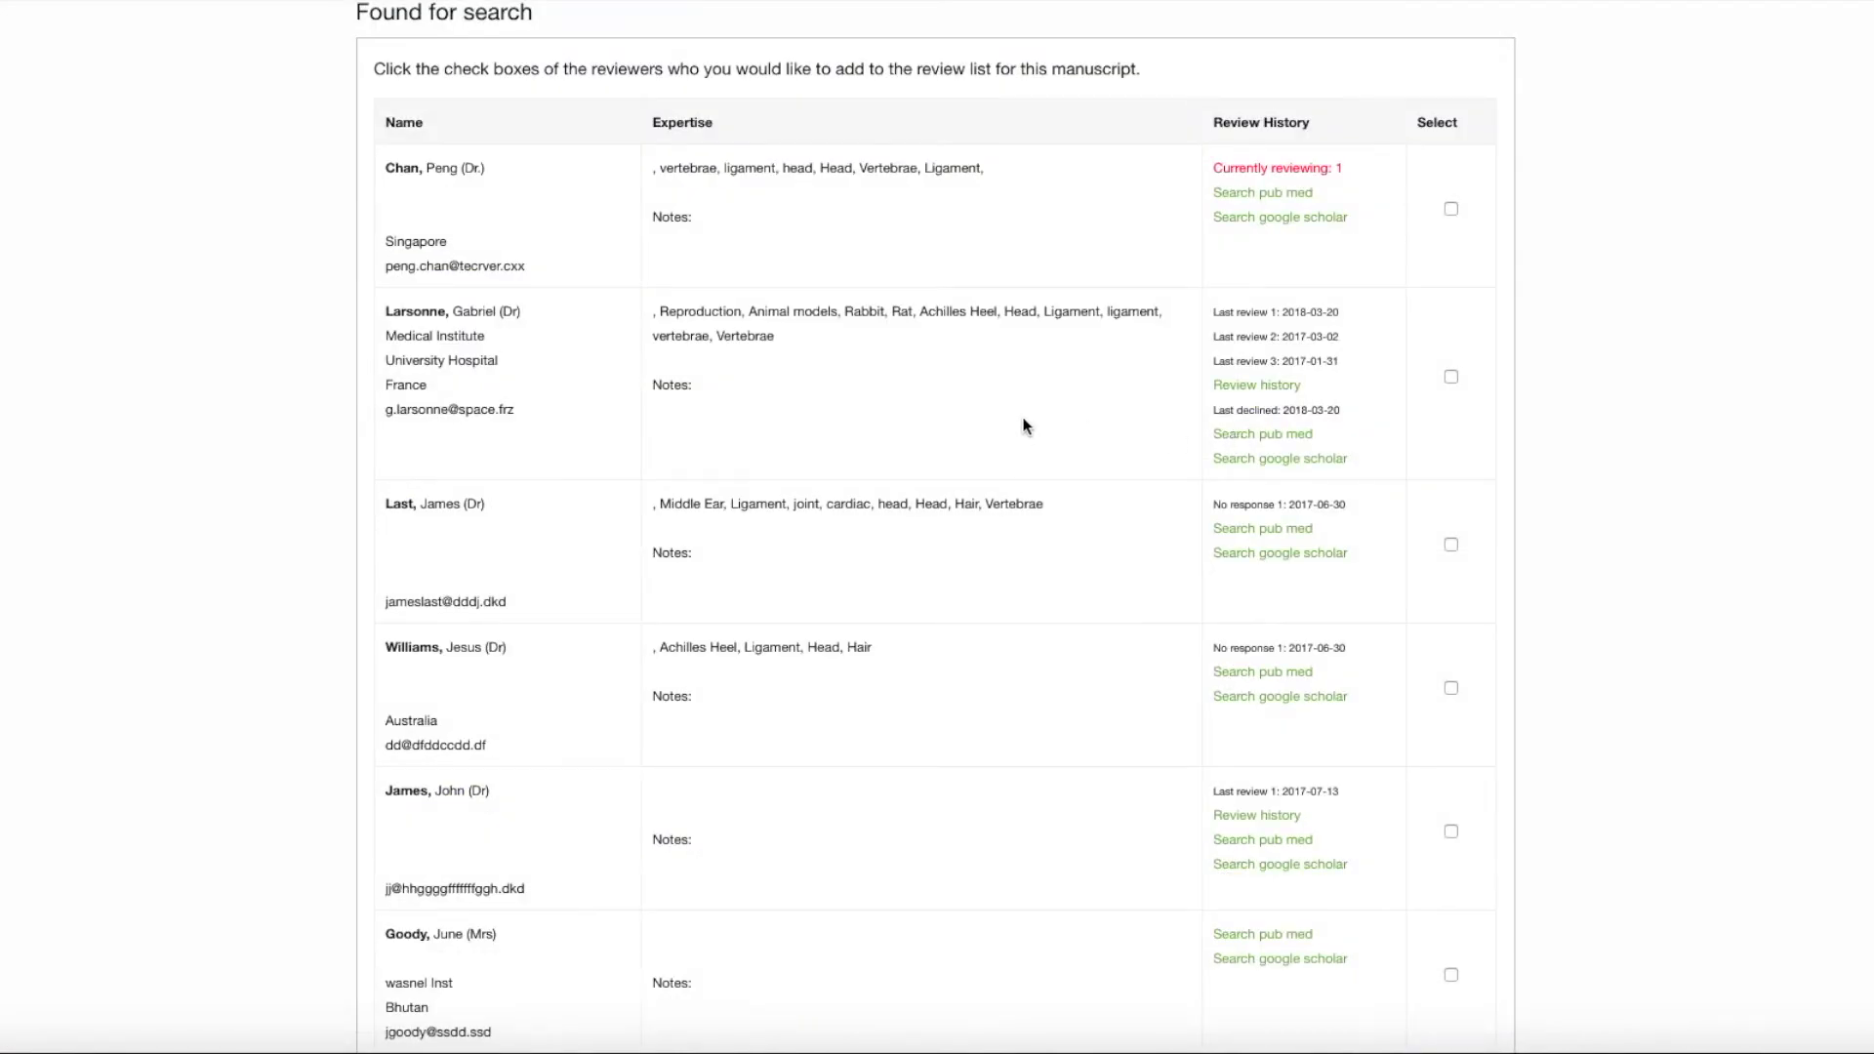
{"action": "scroll", "coordinate": [1024, 427], "scroll_direction": "up", "scroll_amount": 2}
{"action": "scroll", "coordinate": [1024, 426], "scroll_direction": "down", "scroll_amount": 8}
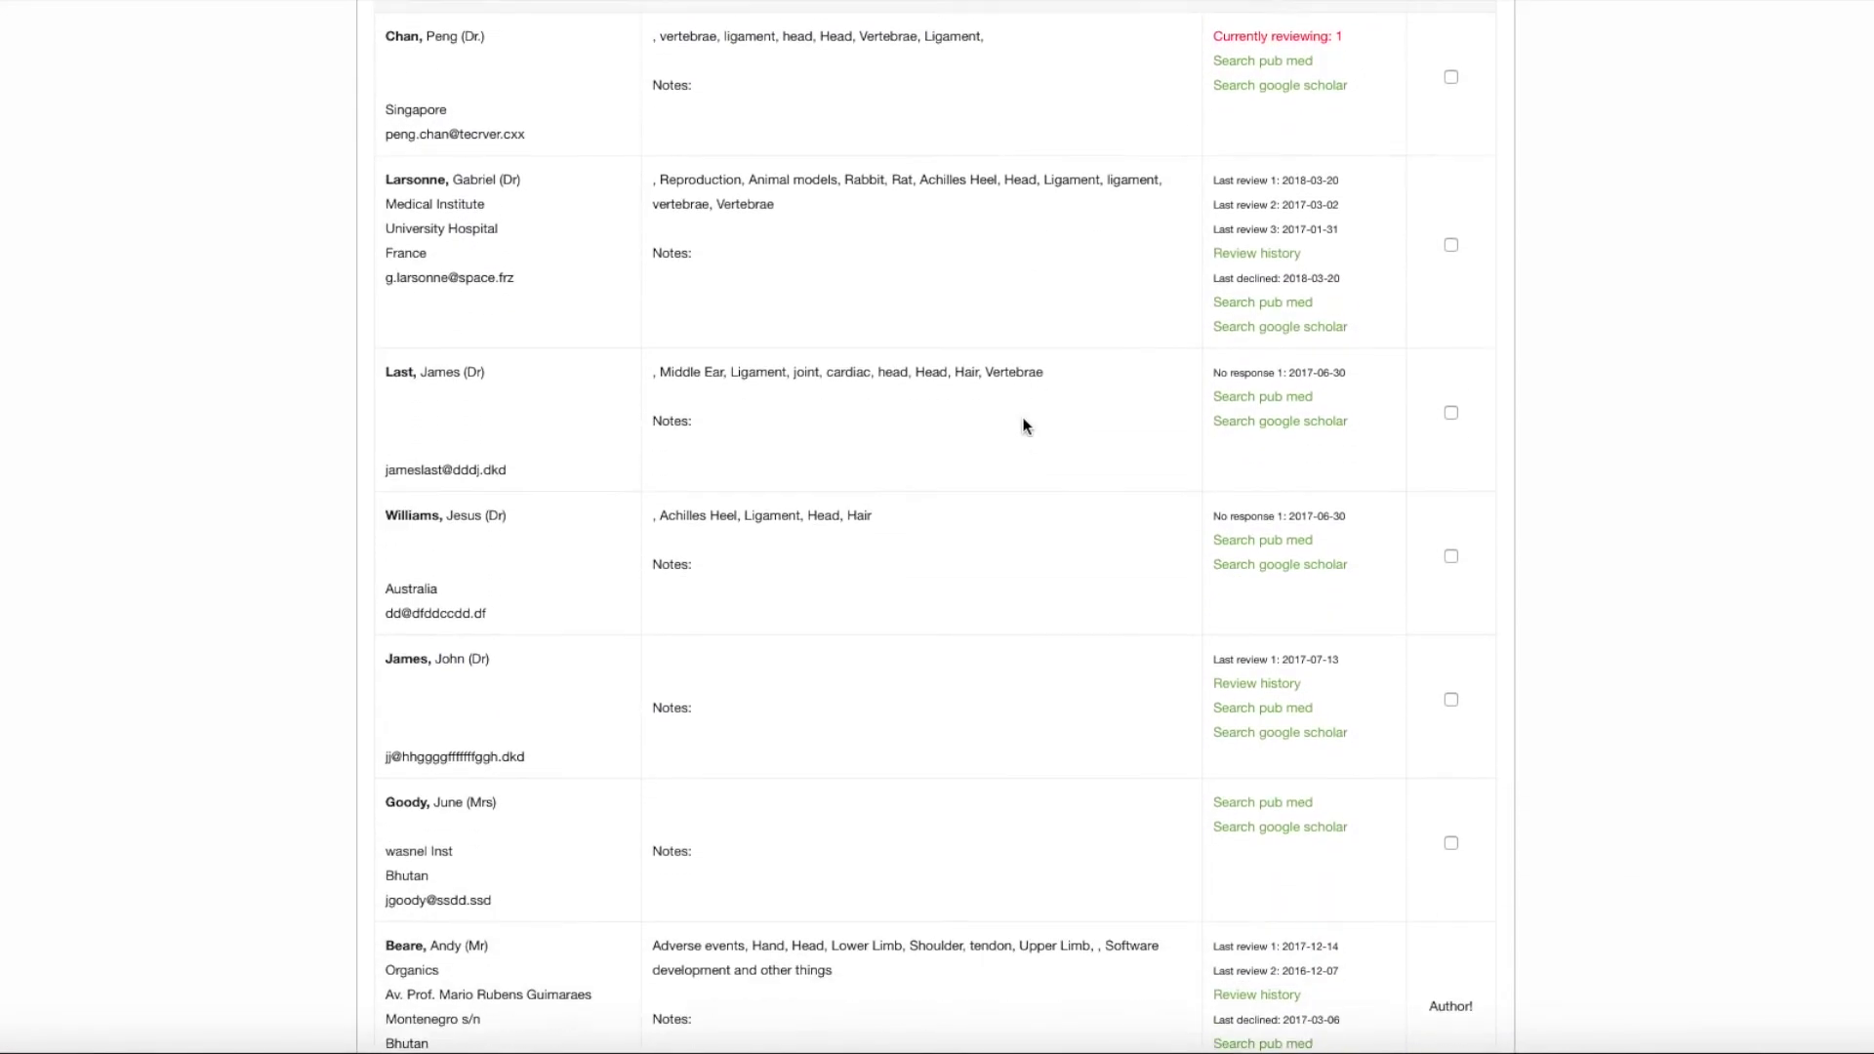
{"action": "scroll", "coordinate": [1024, 427], "scroll_direction": "down", "scroll_amount": 1}
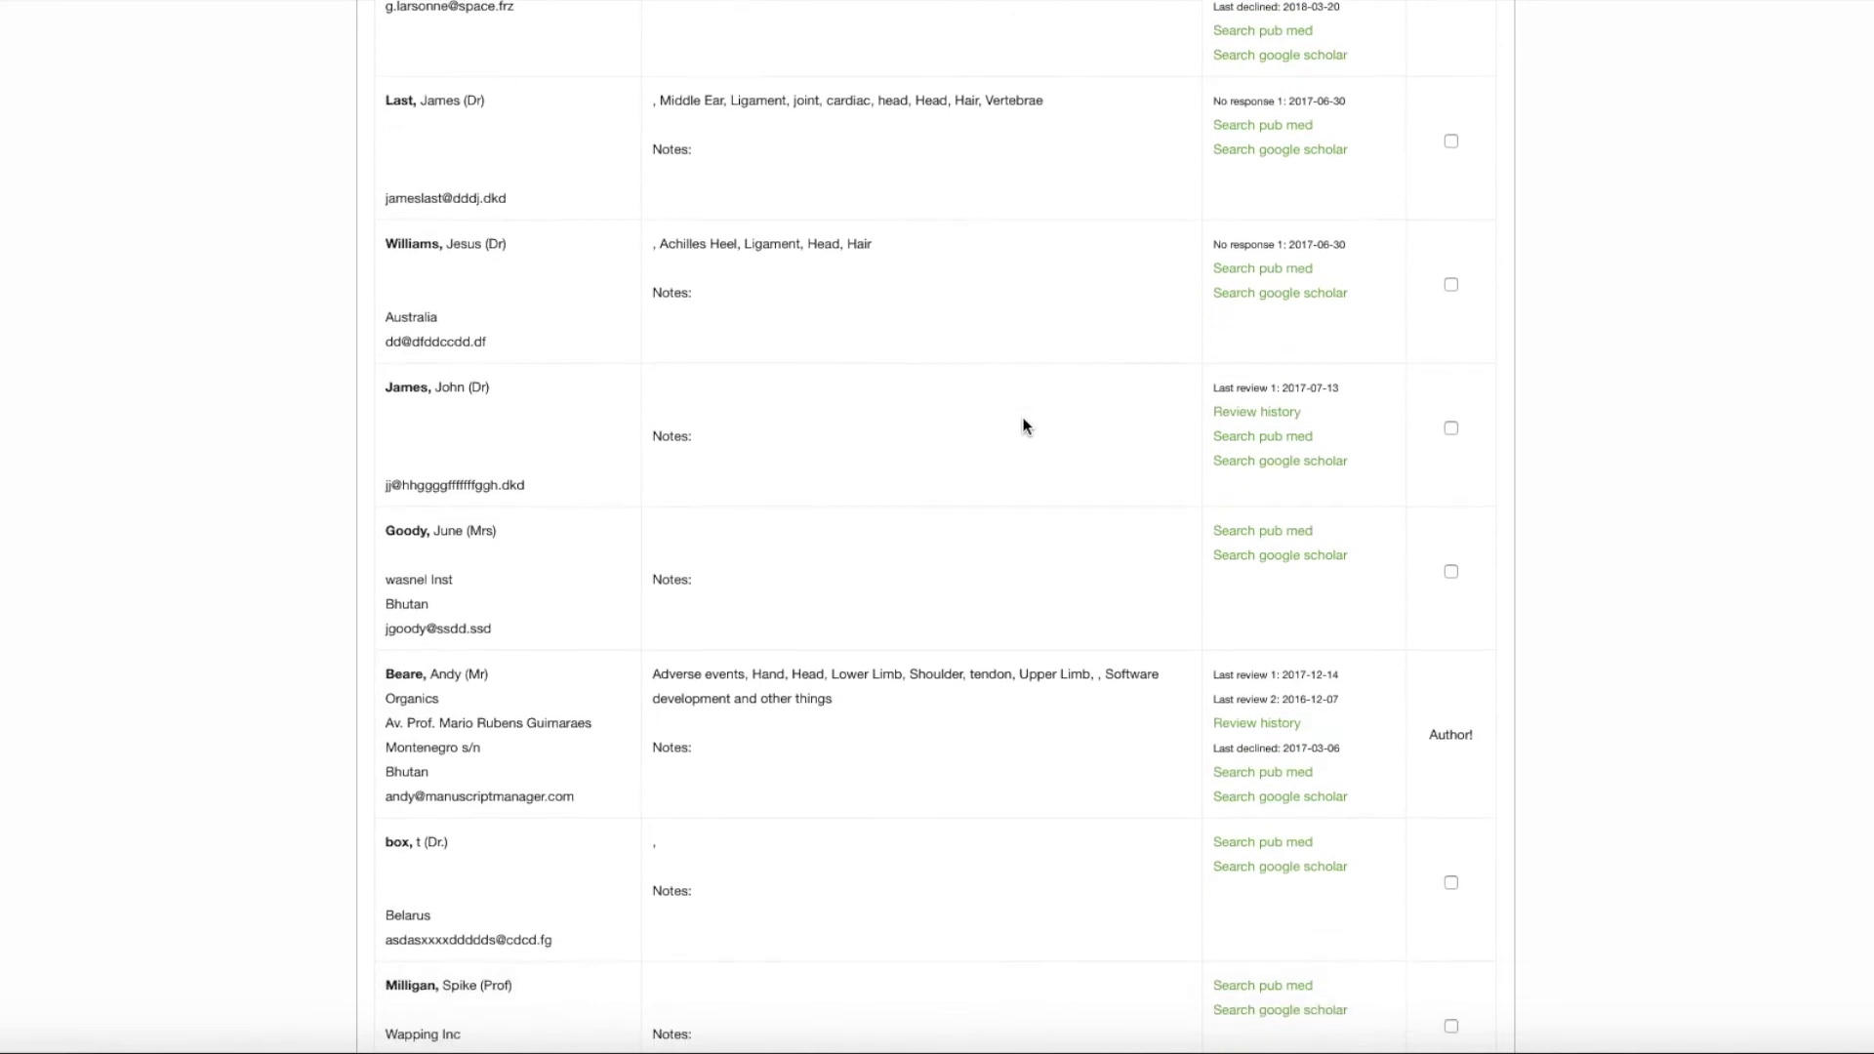
{"action": "scroll", "coordinate": [1024, 427], "scroll_direction": "up", "scroll_amount": 10}
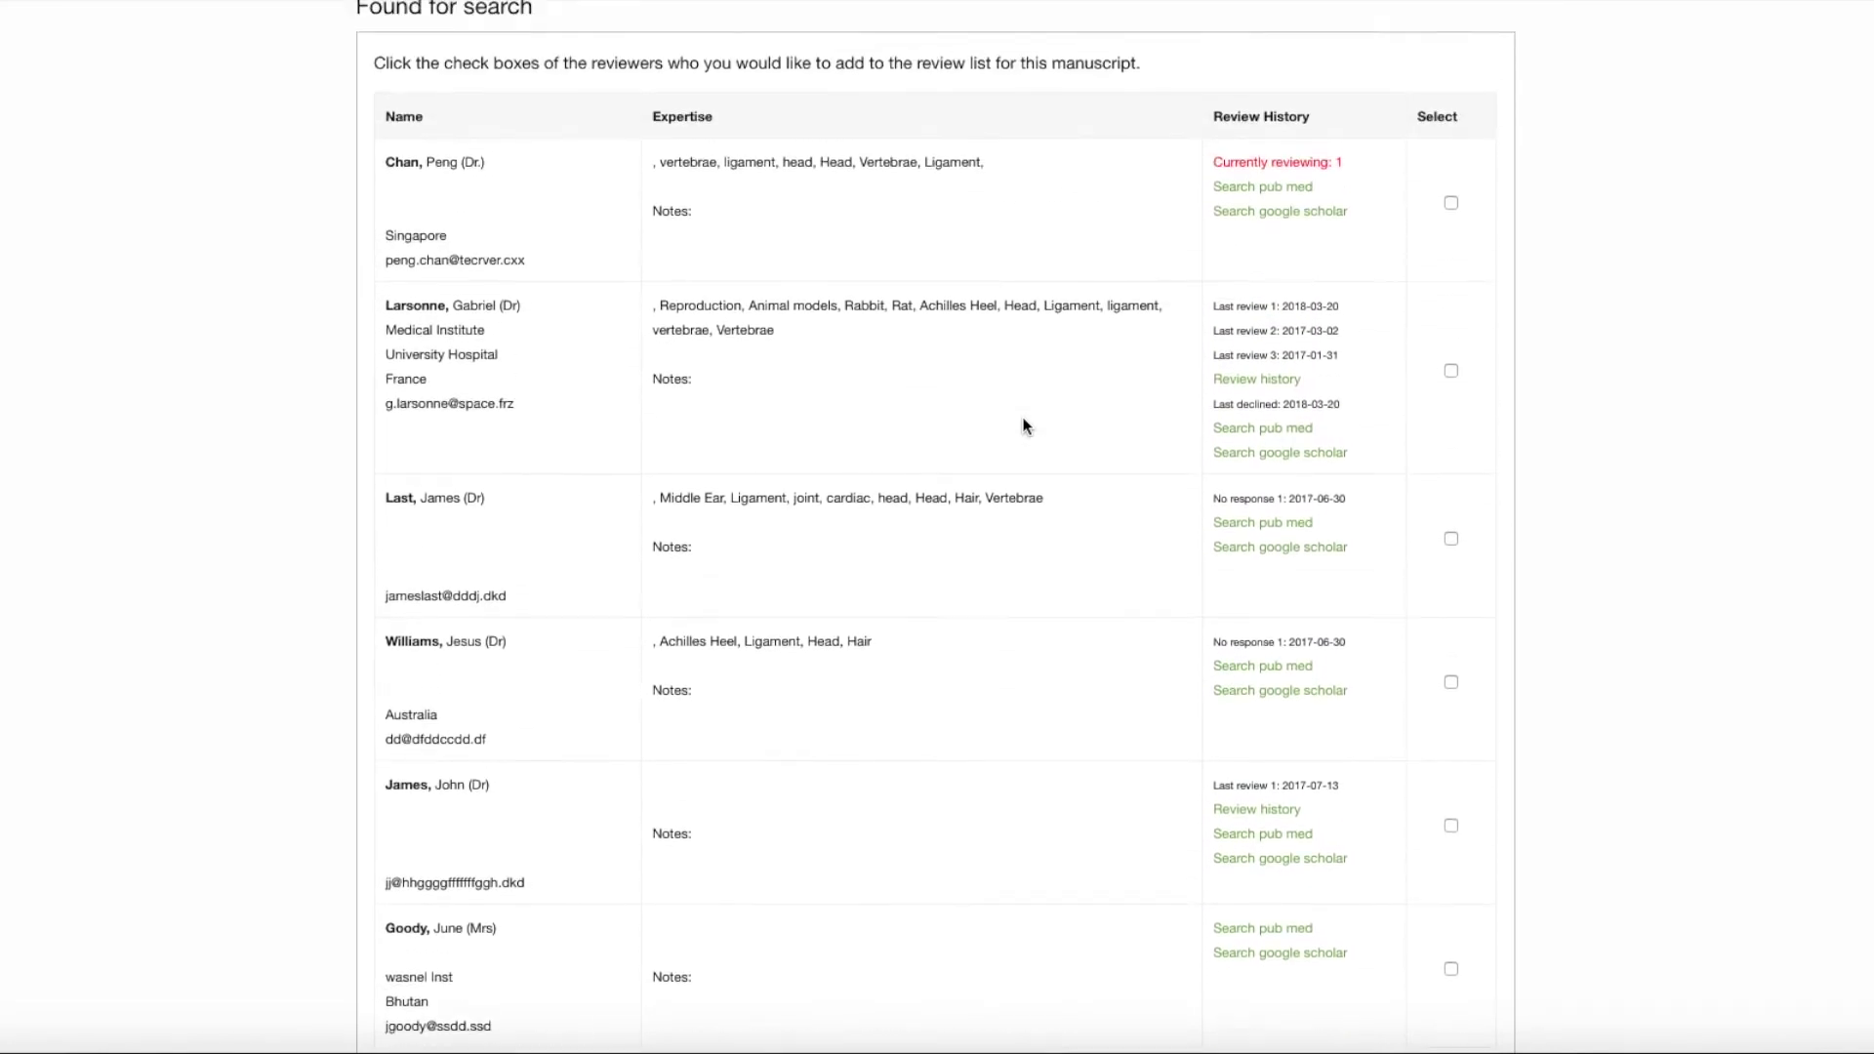
{"action": "scroll", "coordinate": [1024, 426], "scroll_direction": "up", "scroll_amount": 2}
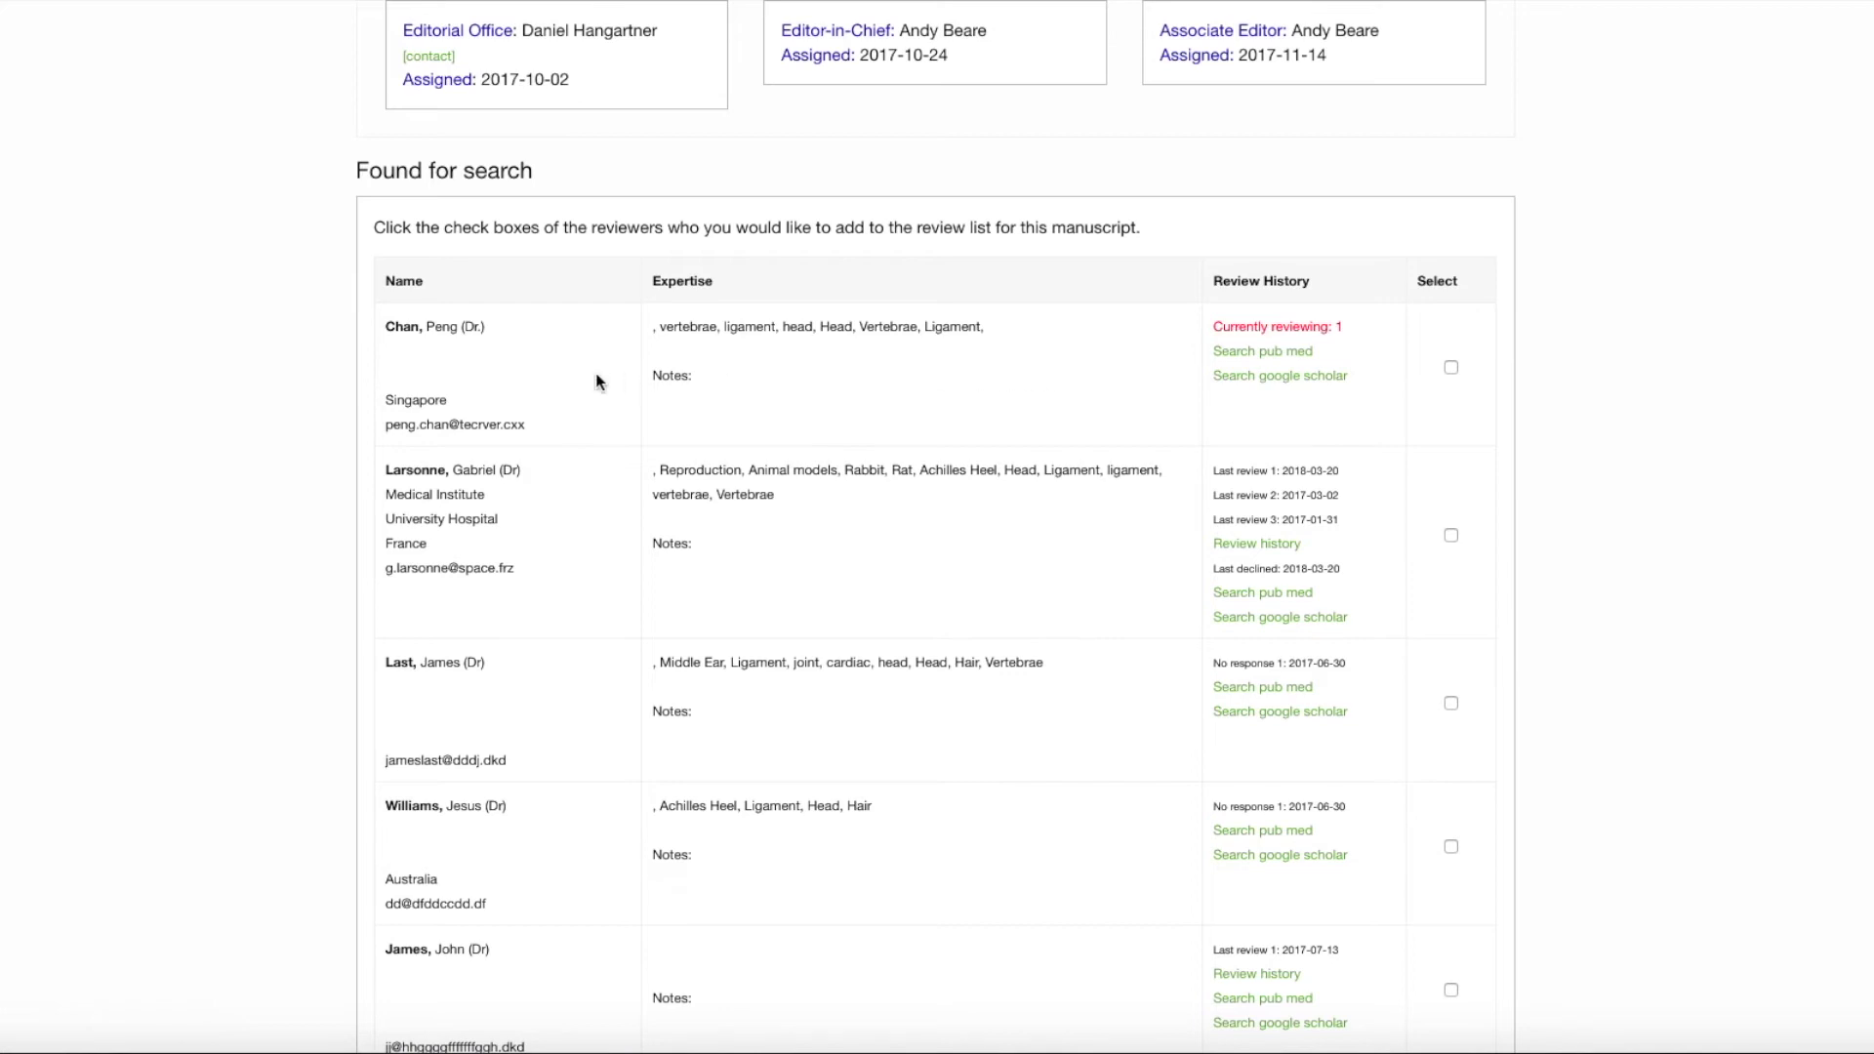
{"action": "scroll", "coordinate": [412, 488], "scroll_direction": "down", "scroll_amount": 1}
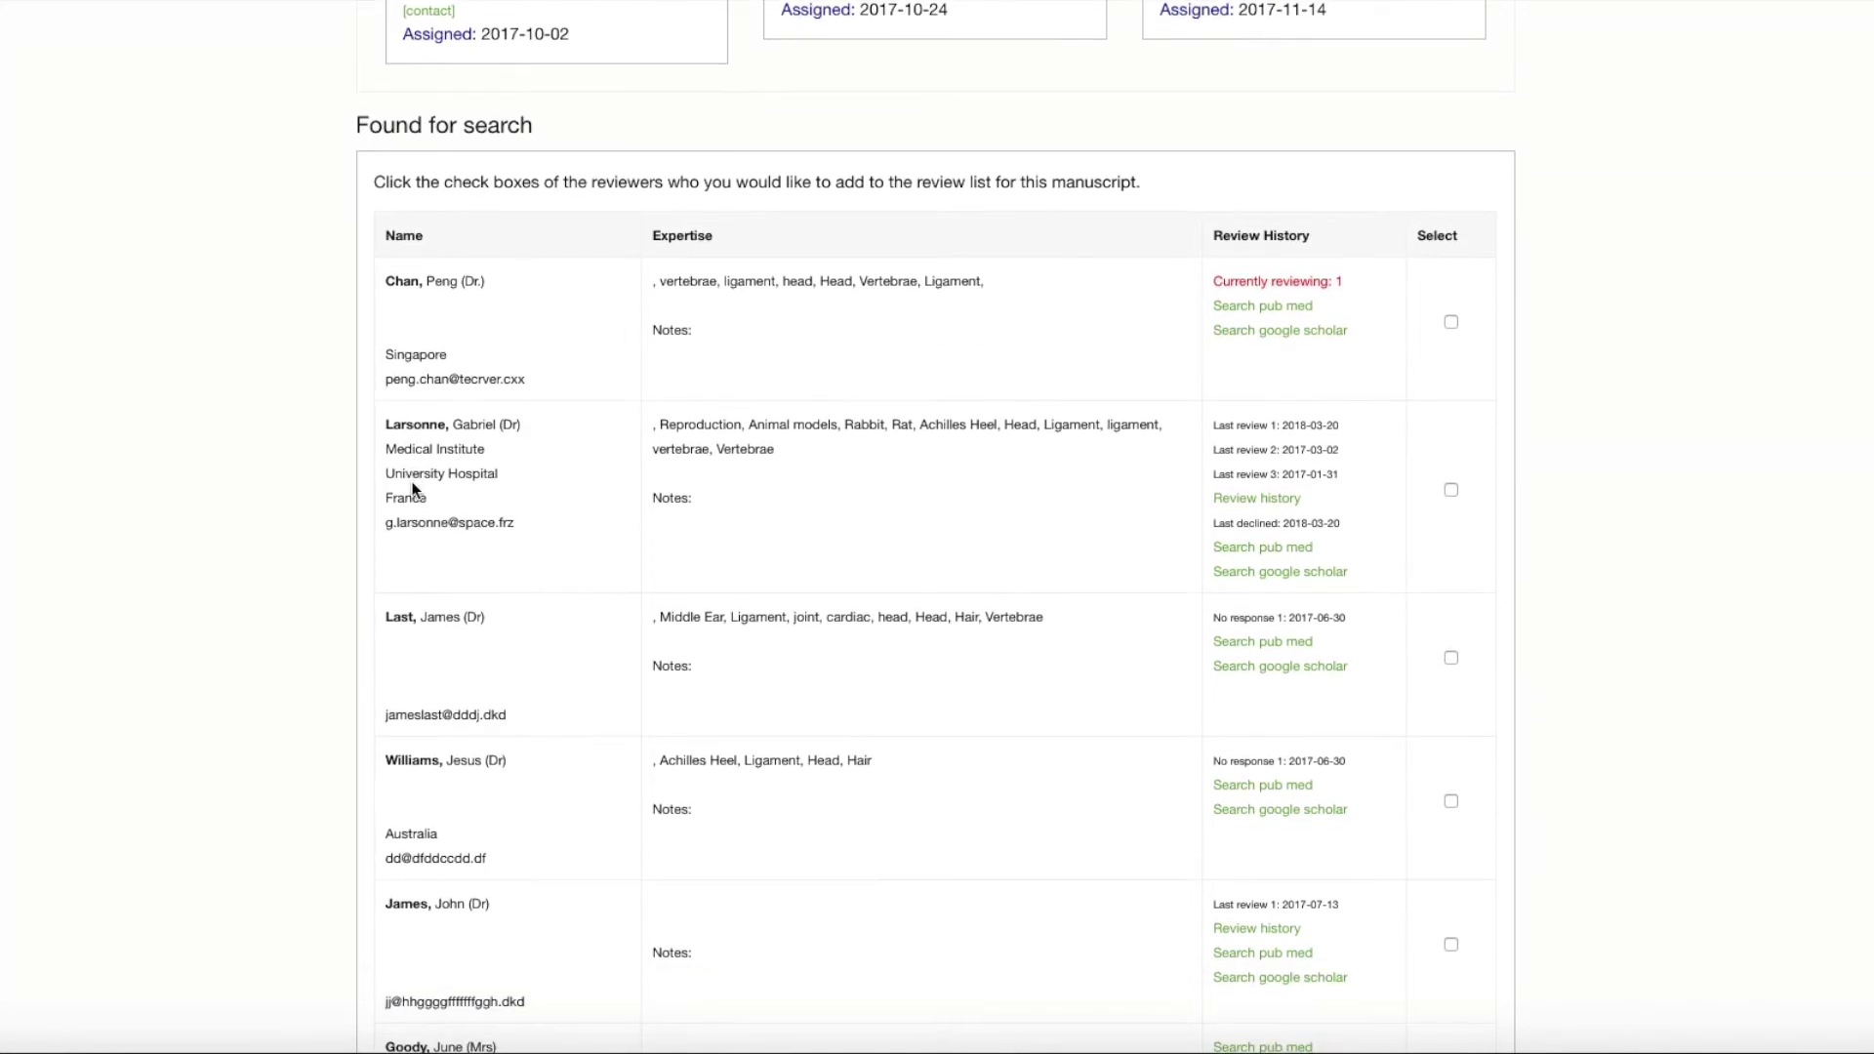
{"action": "scroll", "coordinate": [412, 488], "scroll_direction": "down", "scroll_amount": 5}
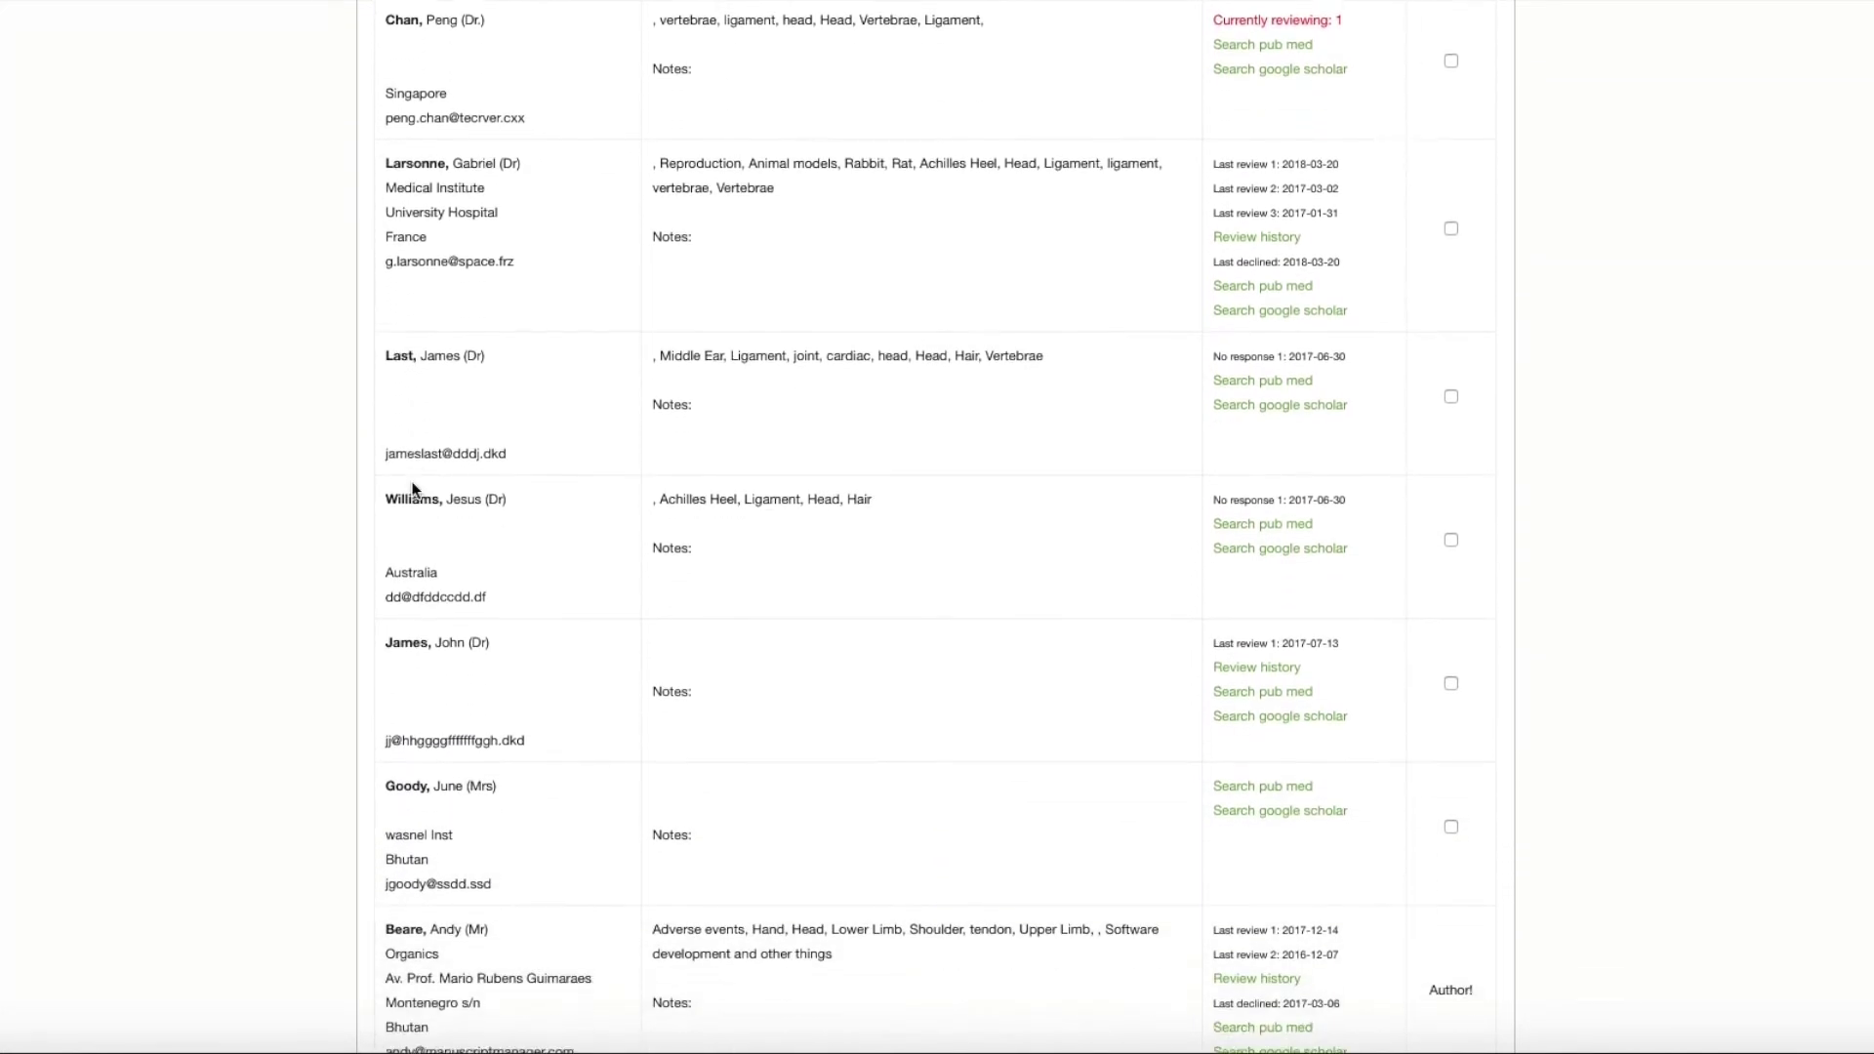
{"action": "scroll", "coordinate": [412, 488], "scroll_direction": "down", "scroll_amount": 4}
{"action": "scroll", "coordinate": [412, 488], "scroll_direction": "up", "scroll_amount": 10}
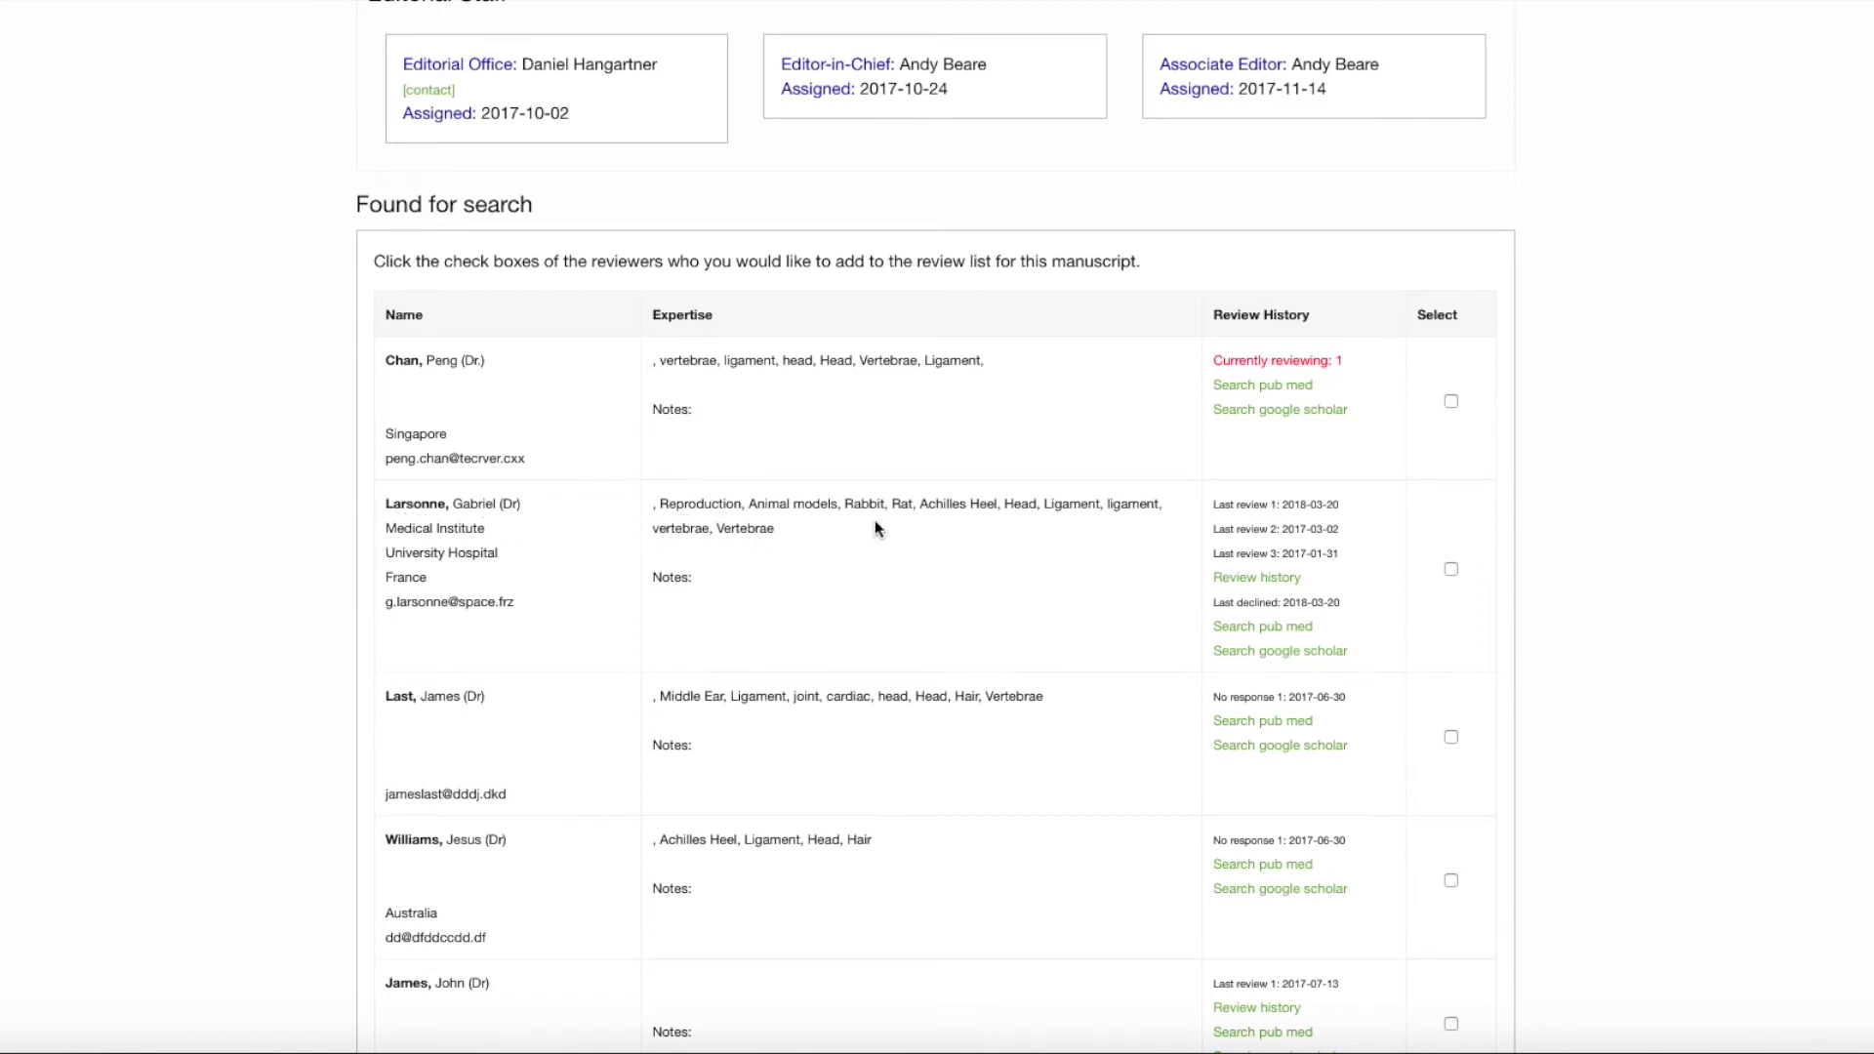
- Select the reviewer from the French university hospital and add them to the list
{"action": "left_click", "coordinate": [1450, 570]}
{"action": "scroll", "coordinate": [1448, 584], "scroll_direction": "down", "scroll_amount": 20}
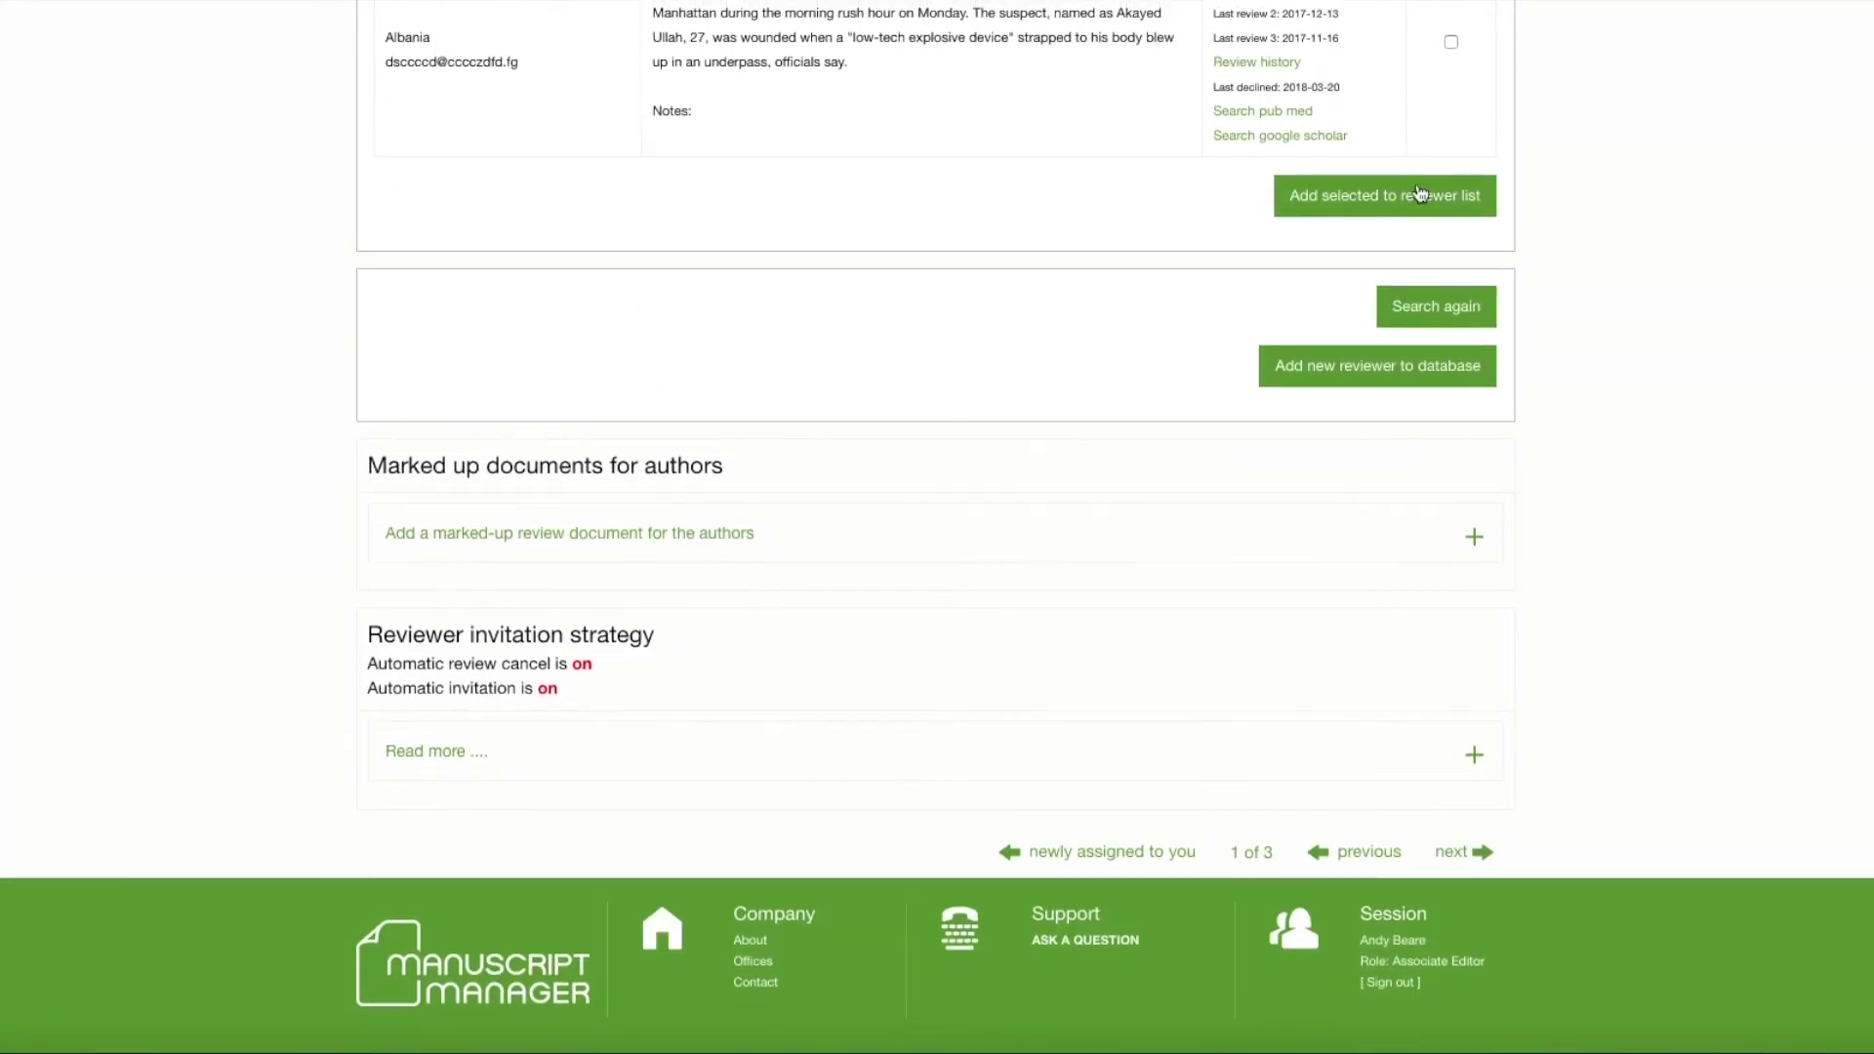
{"action": "left_click", "coordinate": [1420, 199]}
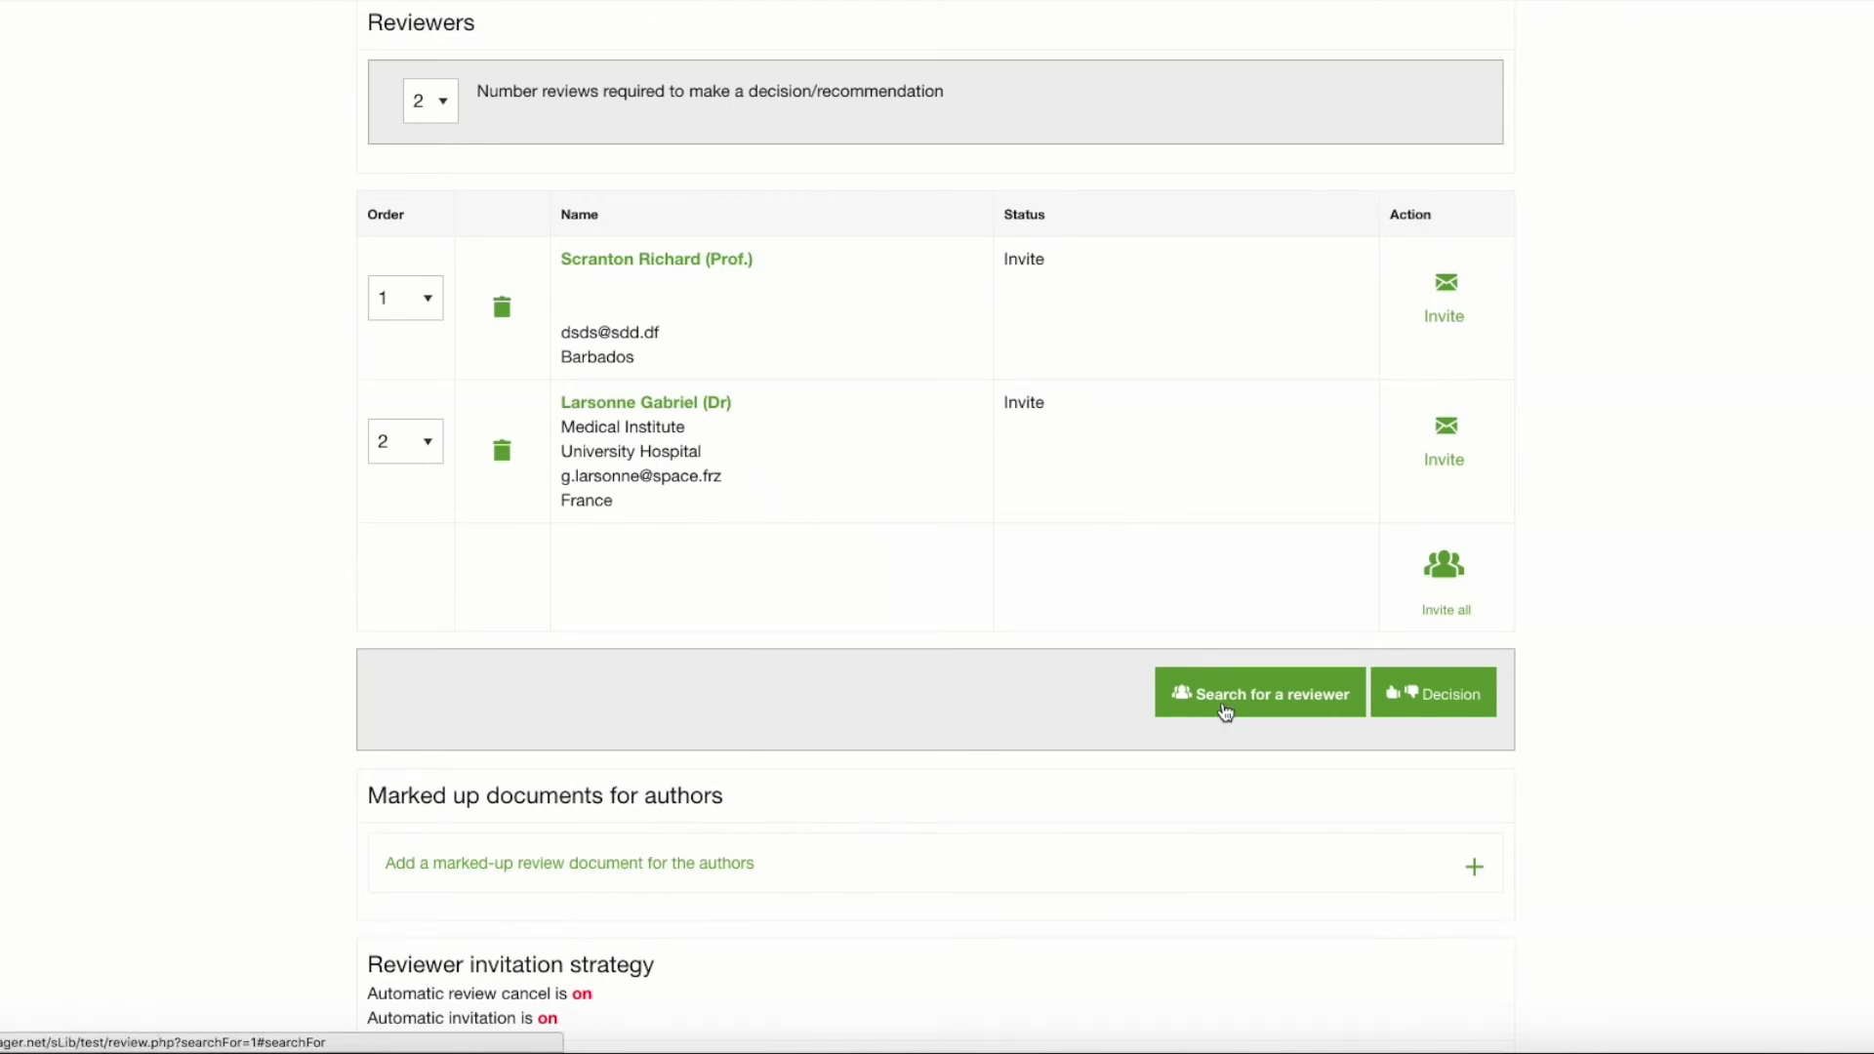
- Start a new reviewer search and list the 7 reviewers previously chosen for these authors
{"action": "left_click", "coordinate": [1225, 711]}
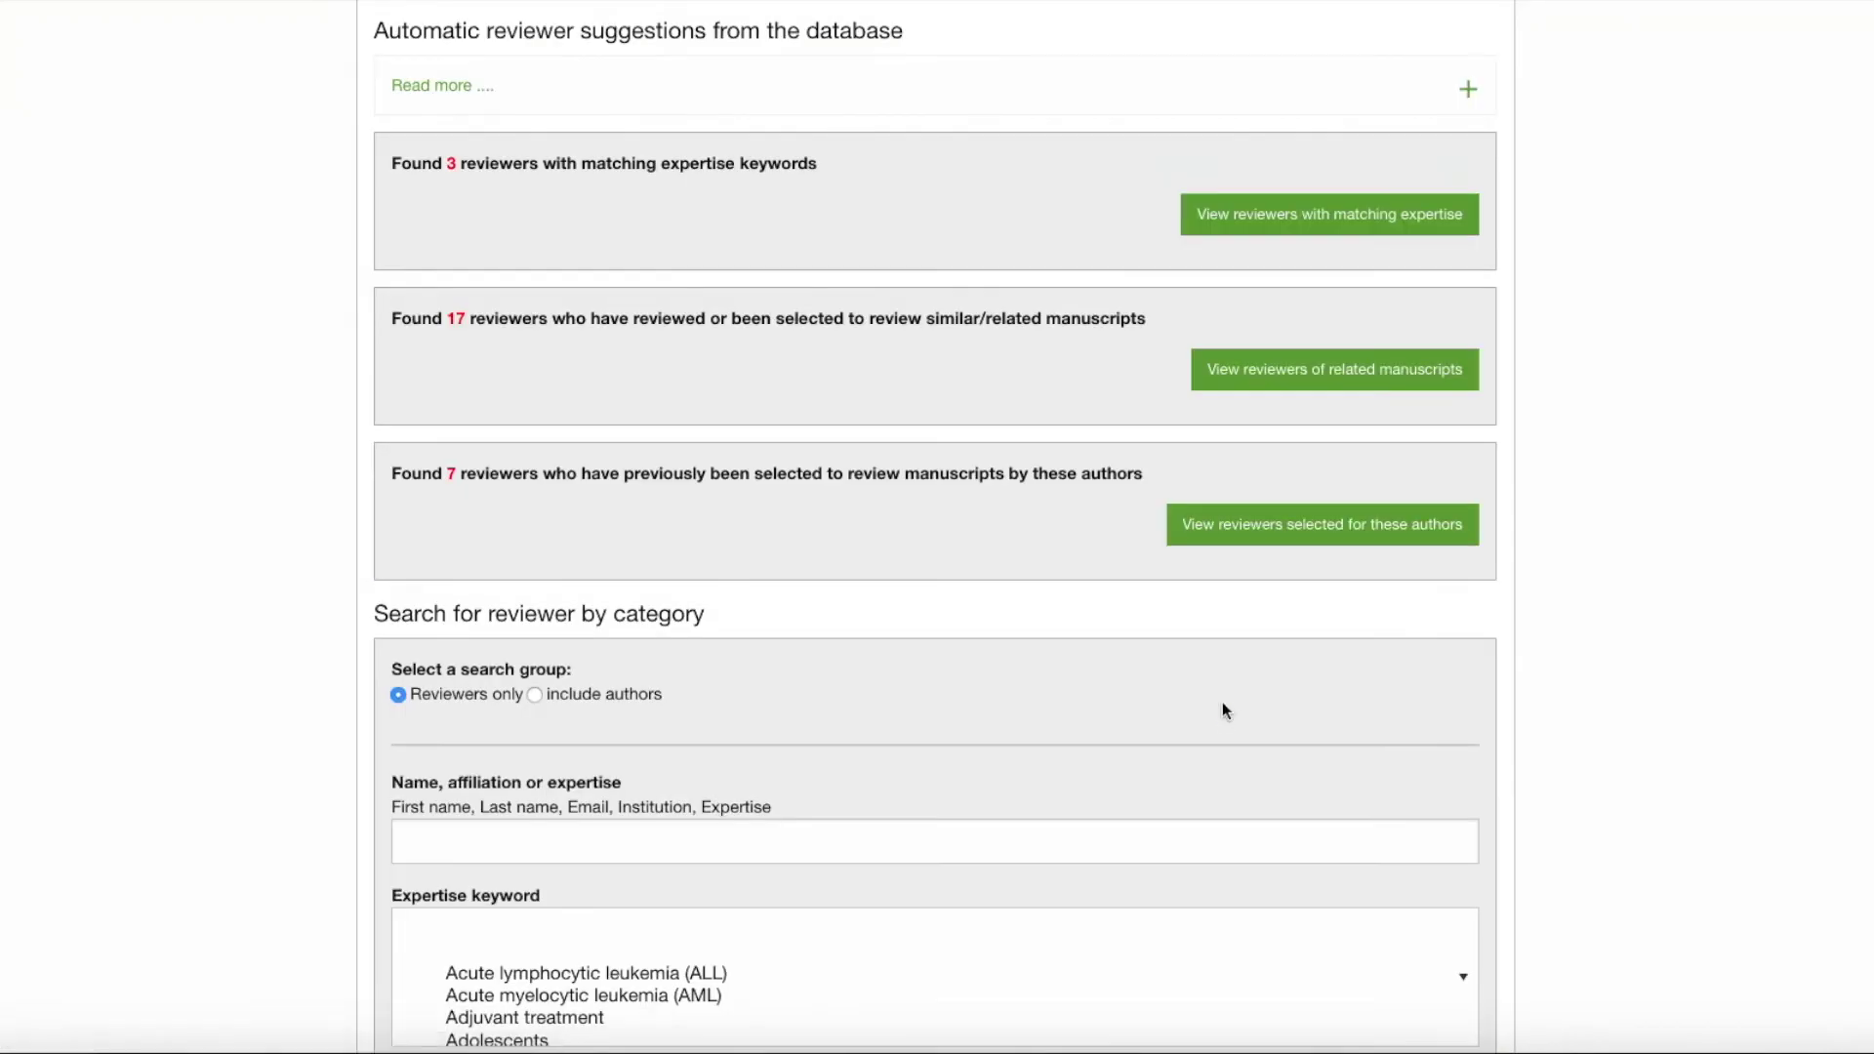
{"action": "scroll", "coordinate": [515, 518], "scroll_direction": "up", "scroll_amount": 1}
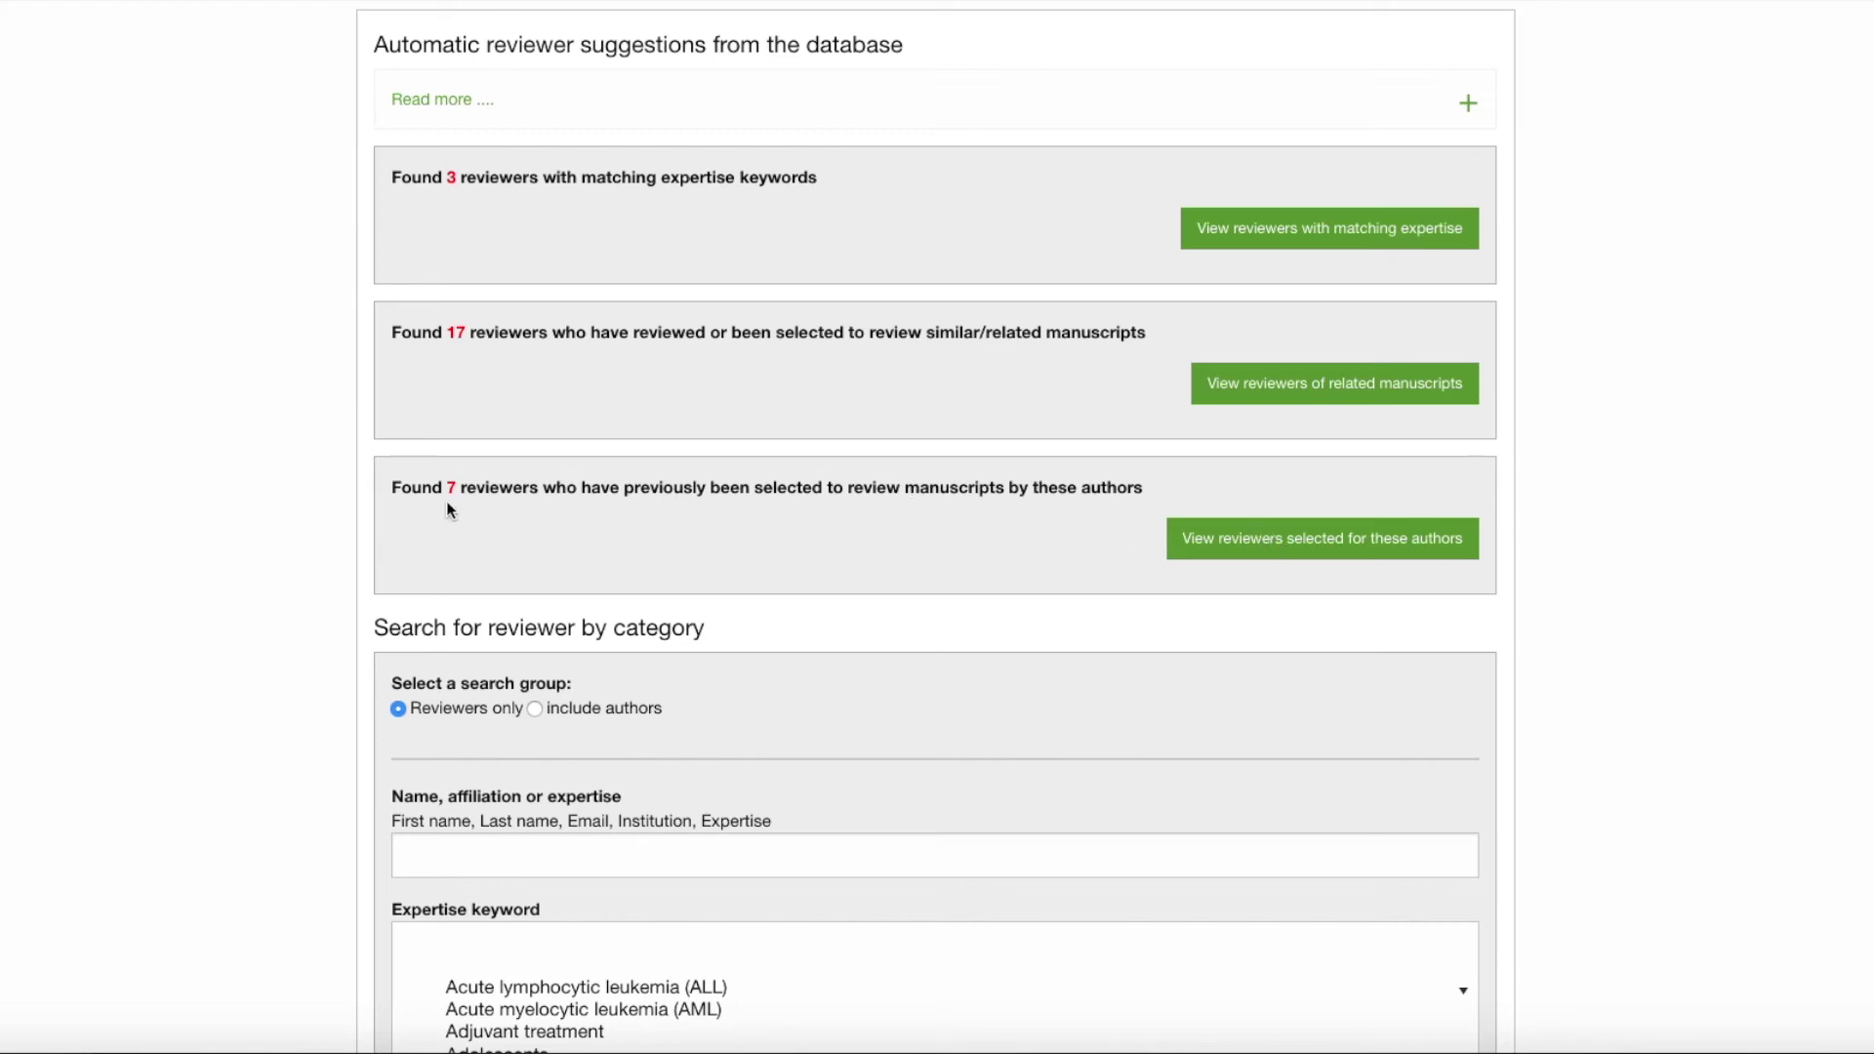
{"action": "left_click", "coordinate": [1246, 553]}
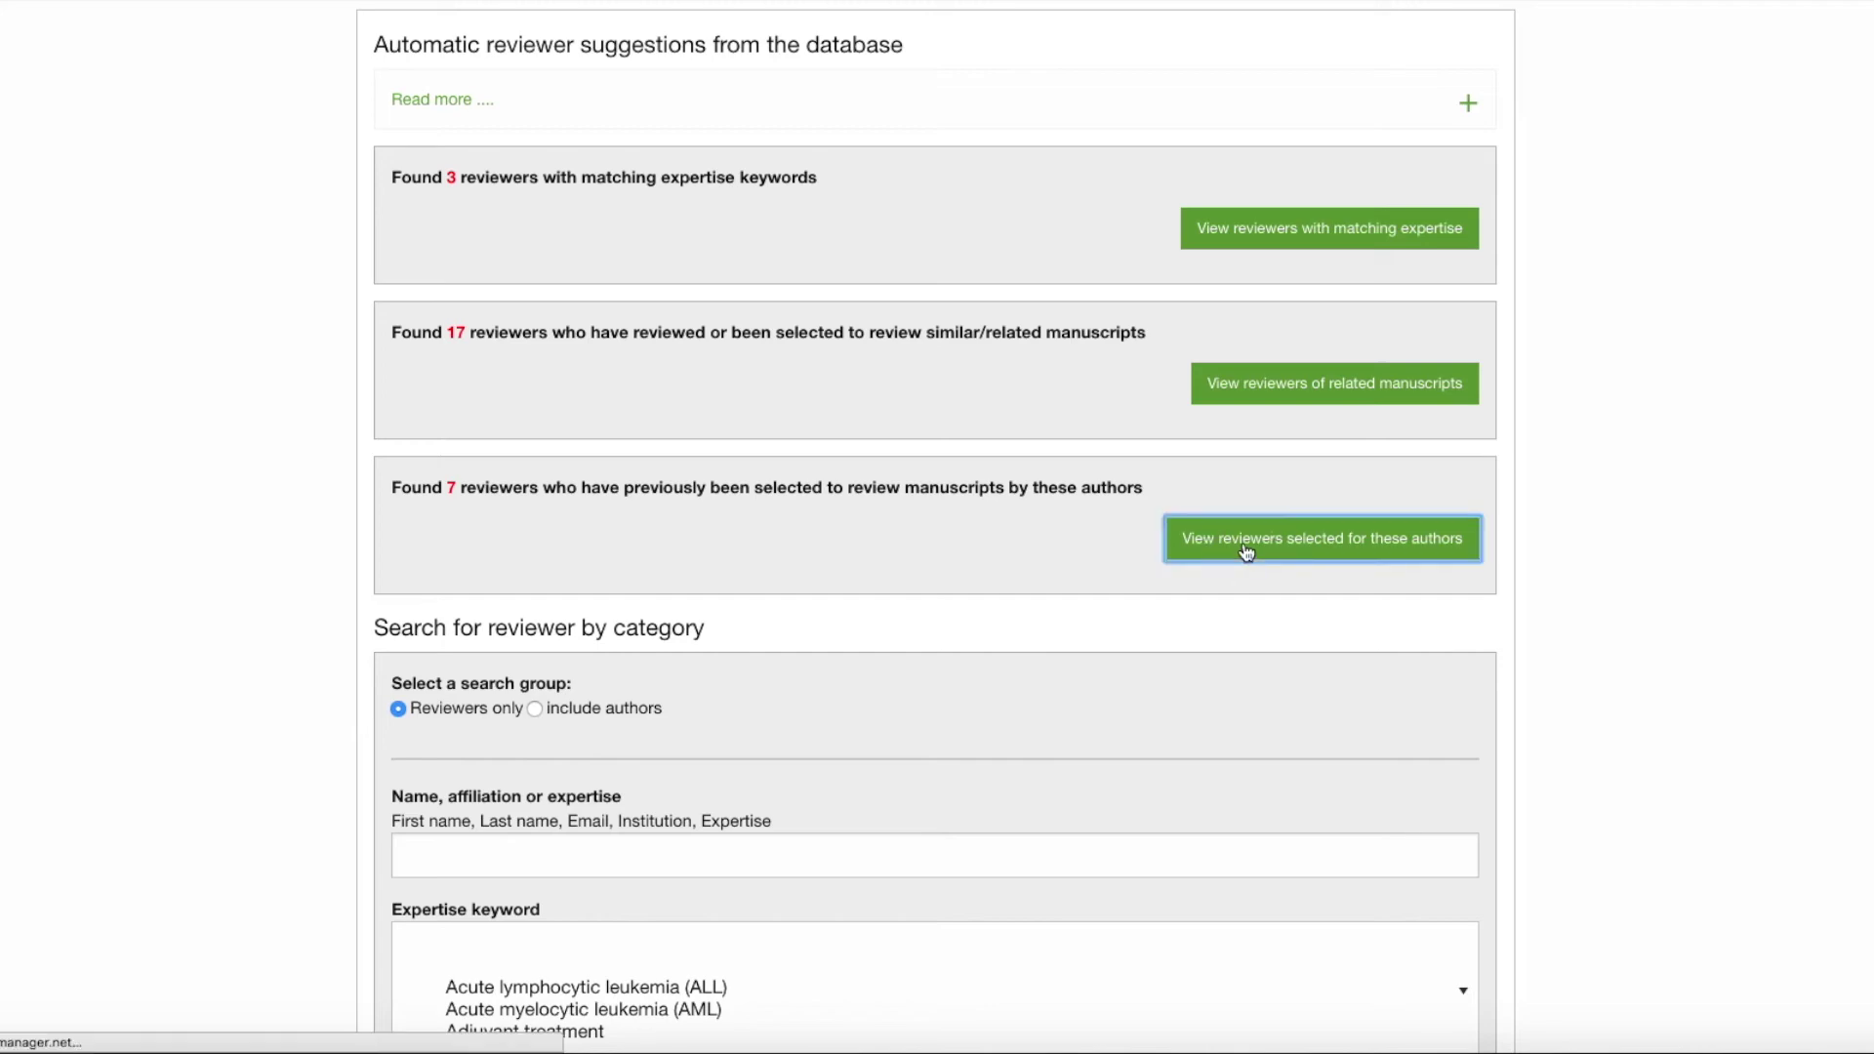
- Select the Bhutan-based reviewer in the results and add them to the reviewer list
{"action": "scroll", "coordinate": [1191, 547], "scroll_direction": "down", "scroll_amount": 3}
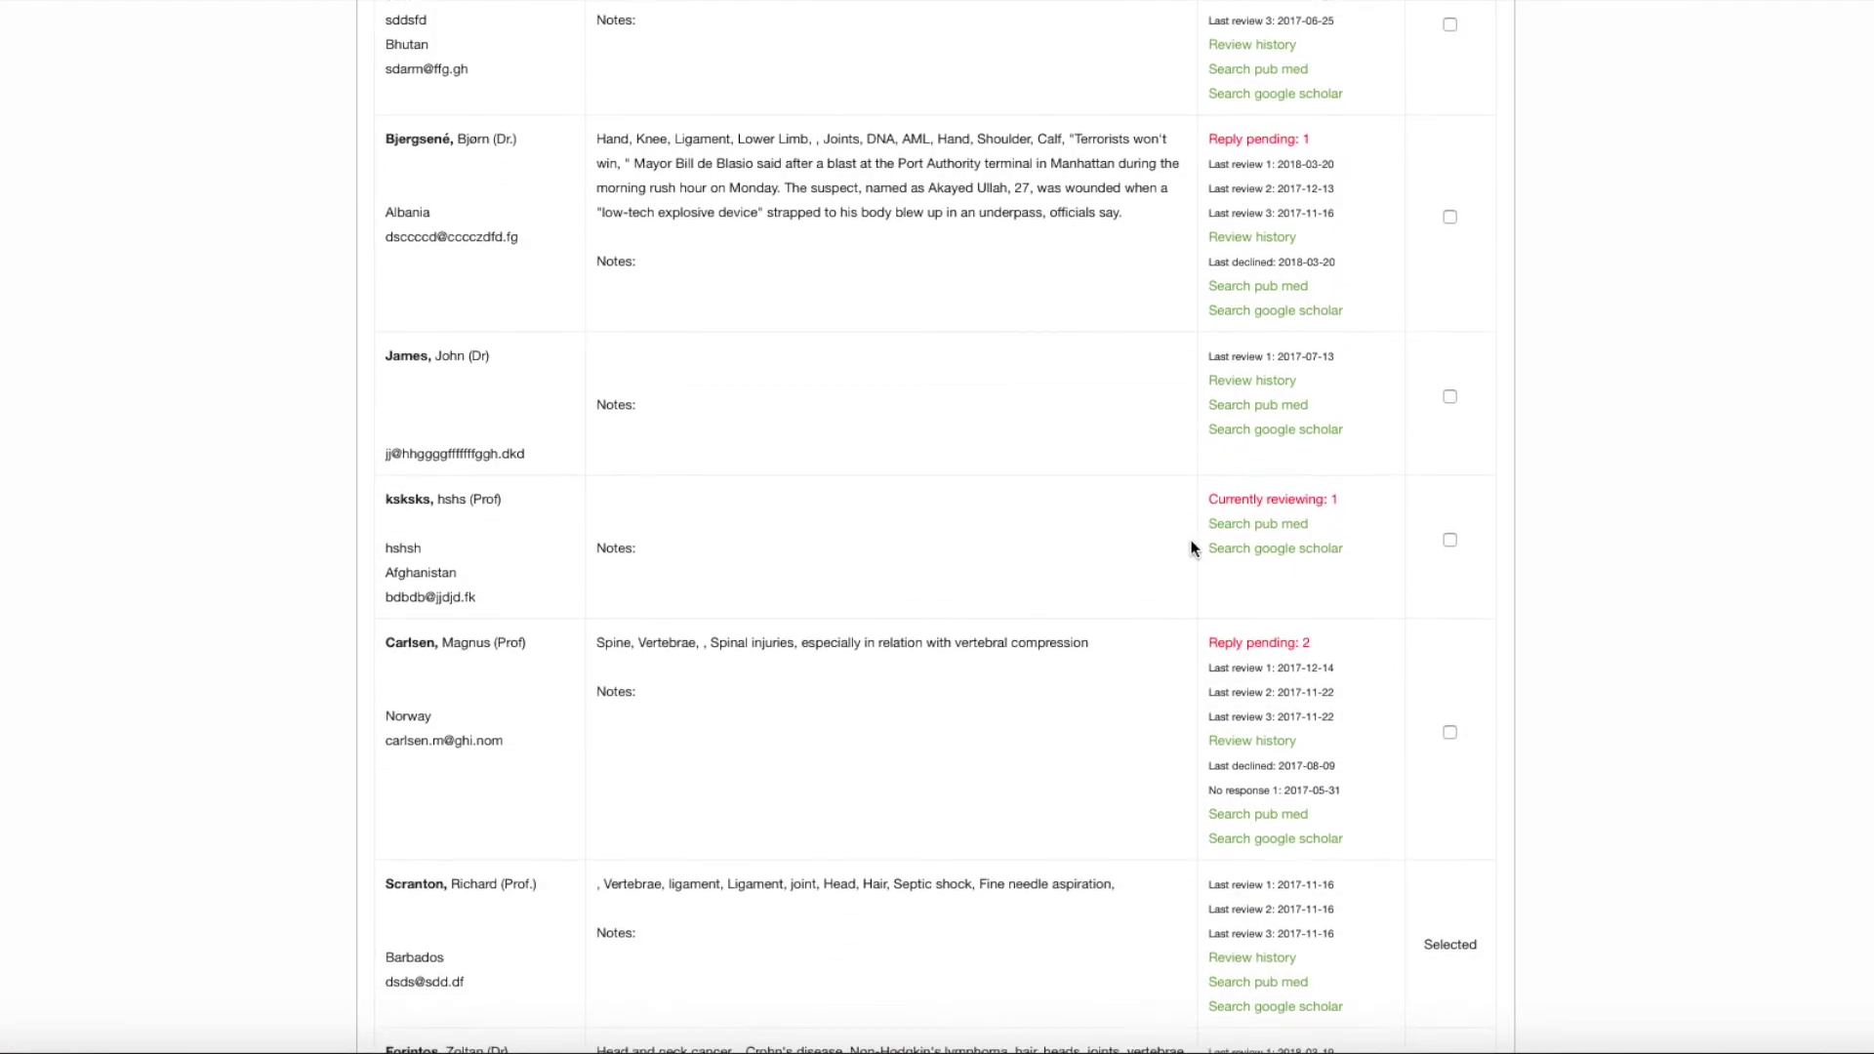
{"action": "scroll", "coordinate": [1191, 542], "scroll_direction": "up", "scroll_amount": 4}
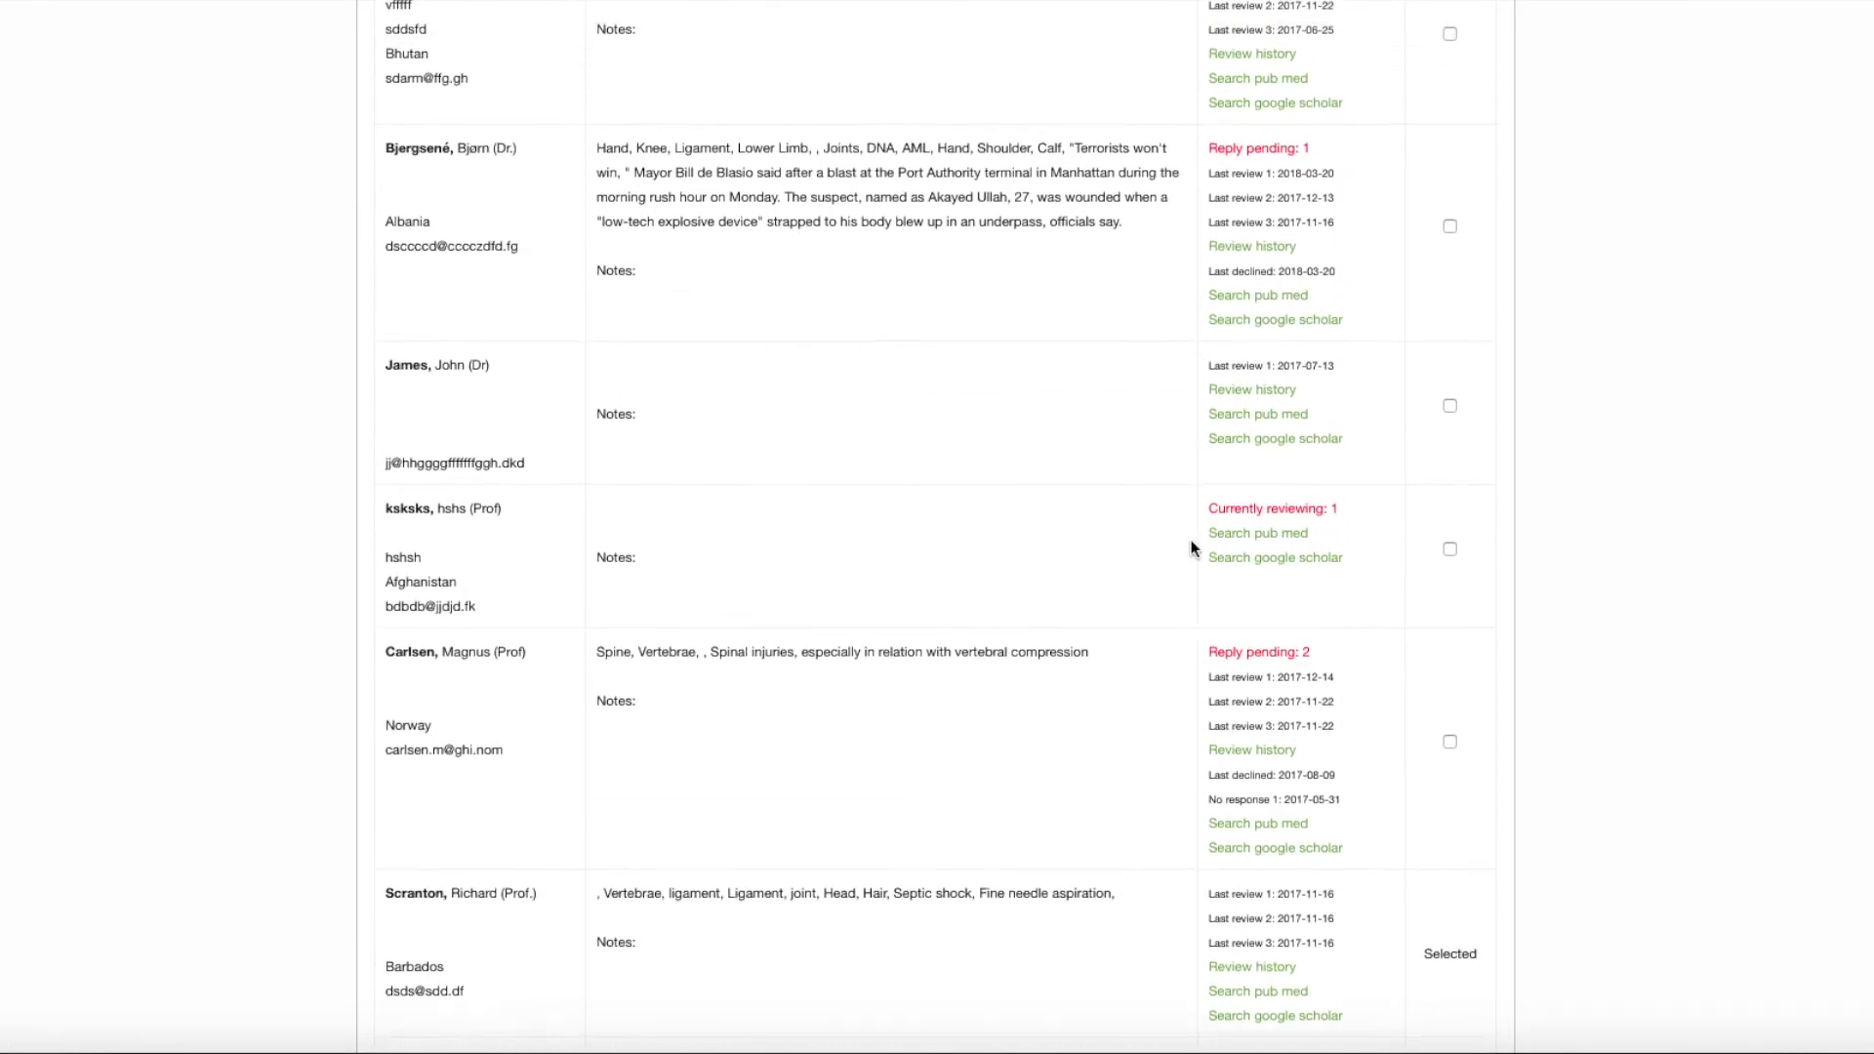
{"action": "scroll", "coordinate": [1191, 541], "scroll_direction": "up", "scroll_amount": 1}
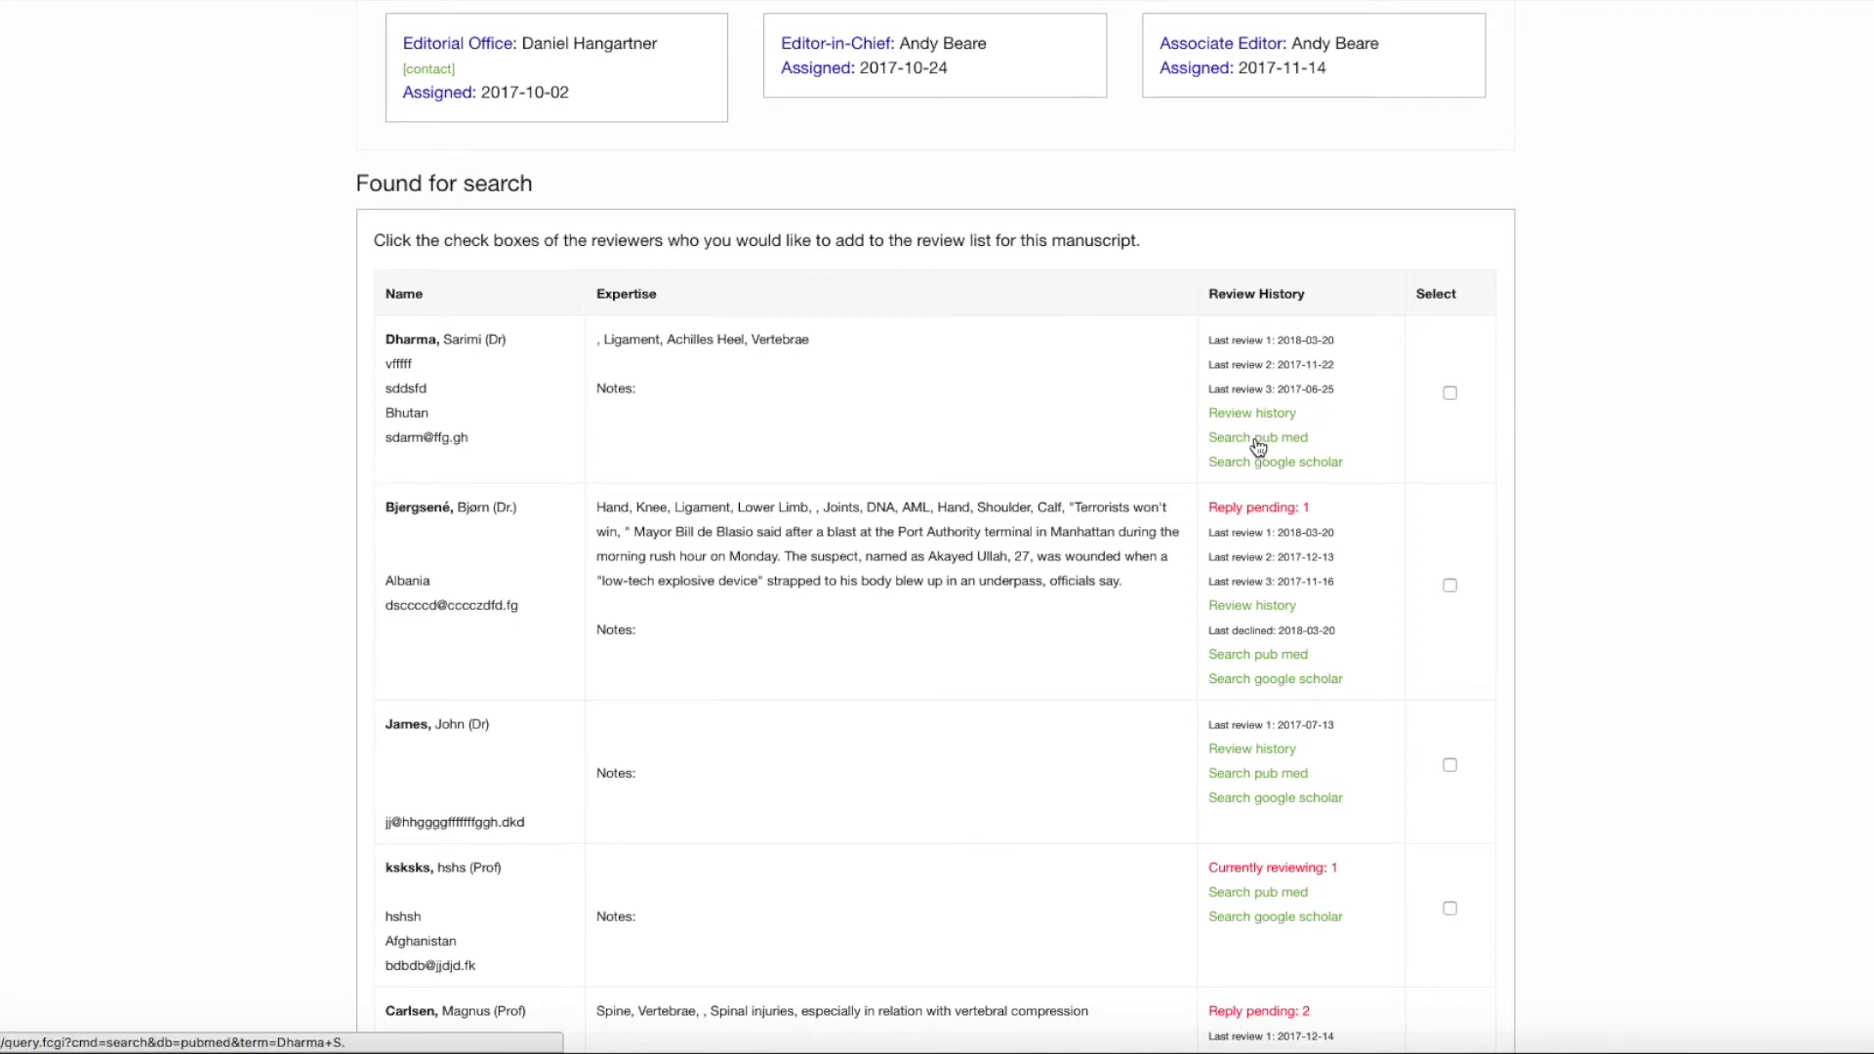
{"action": "left_click", "coordinate": [1449, 392]}
{"action": "scroll", "coordinate": [1450, 392], "scroll_direction": "down", "scroll_amount": 5}
{"action": "scroll", "coordinate": [1451, 400], "scroll_direction": "down", "scroll_amount": 4}
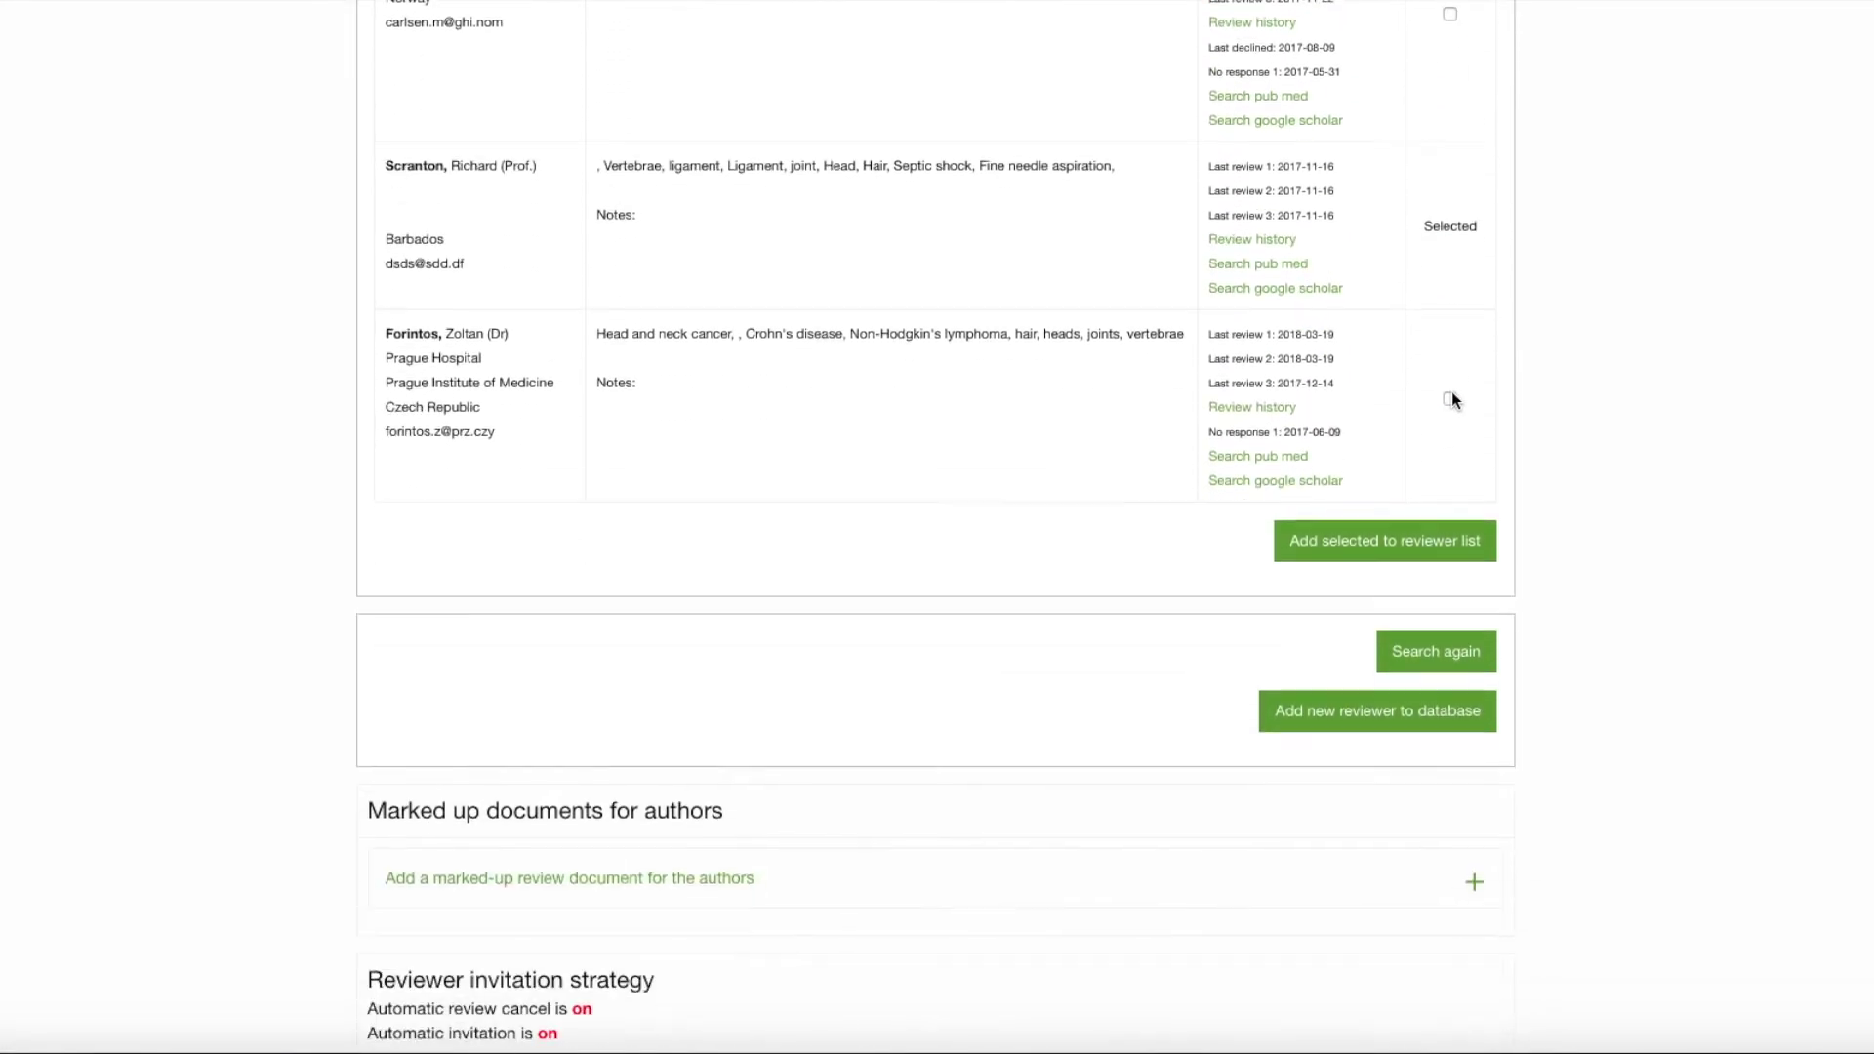
{"action": "left_click", "coordinate": [1422, 531]}
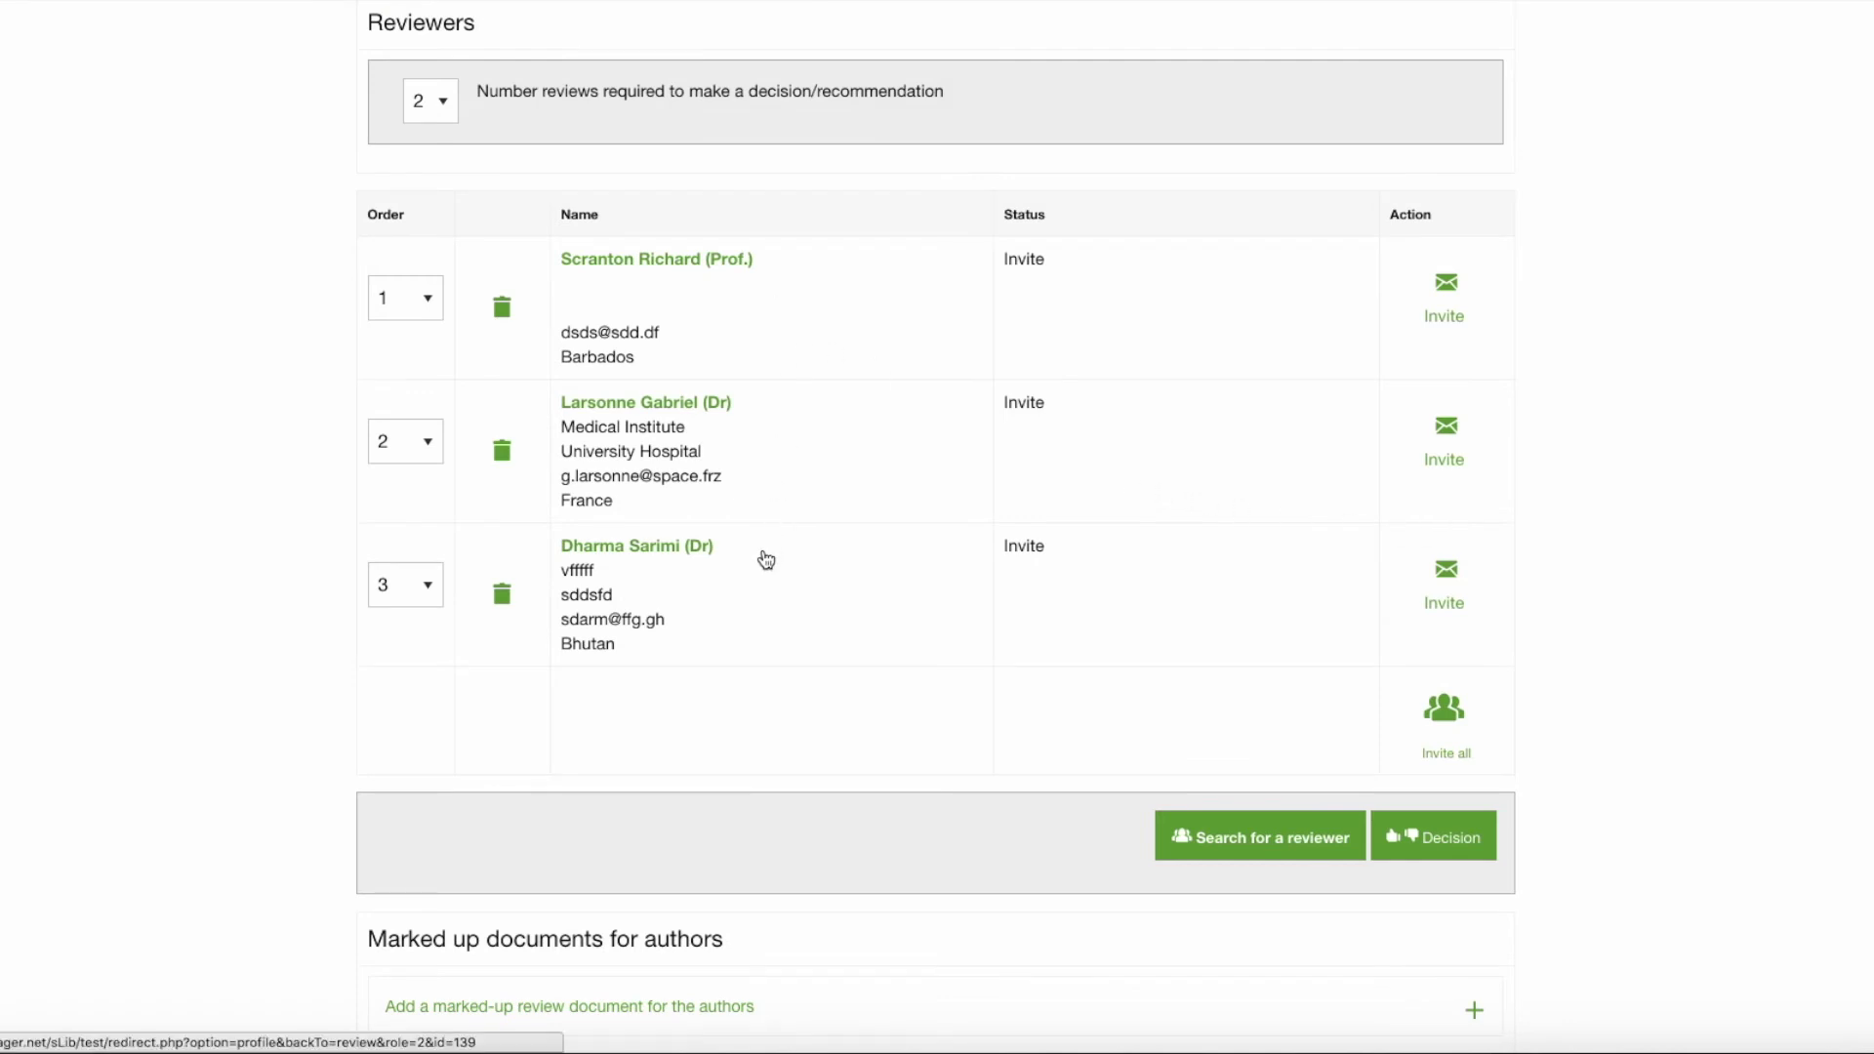
- Check the three Invite-status reviewers, then reopen the reviewer search to its category form
{"action": "scroll", "coordinate": [766, 559], "scroll_direction": "up", "scroll_amount": 1}
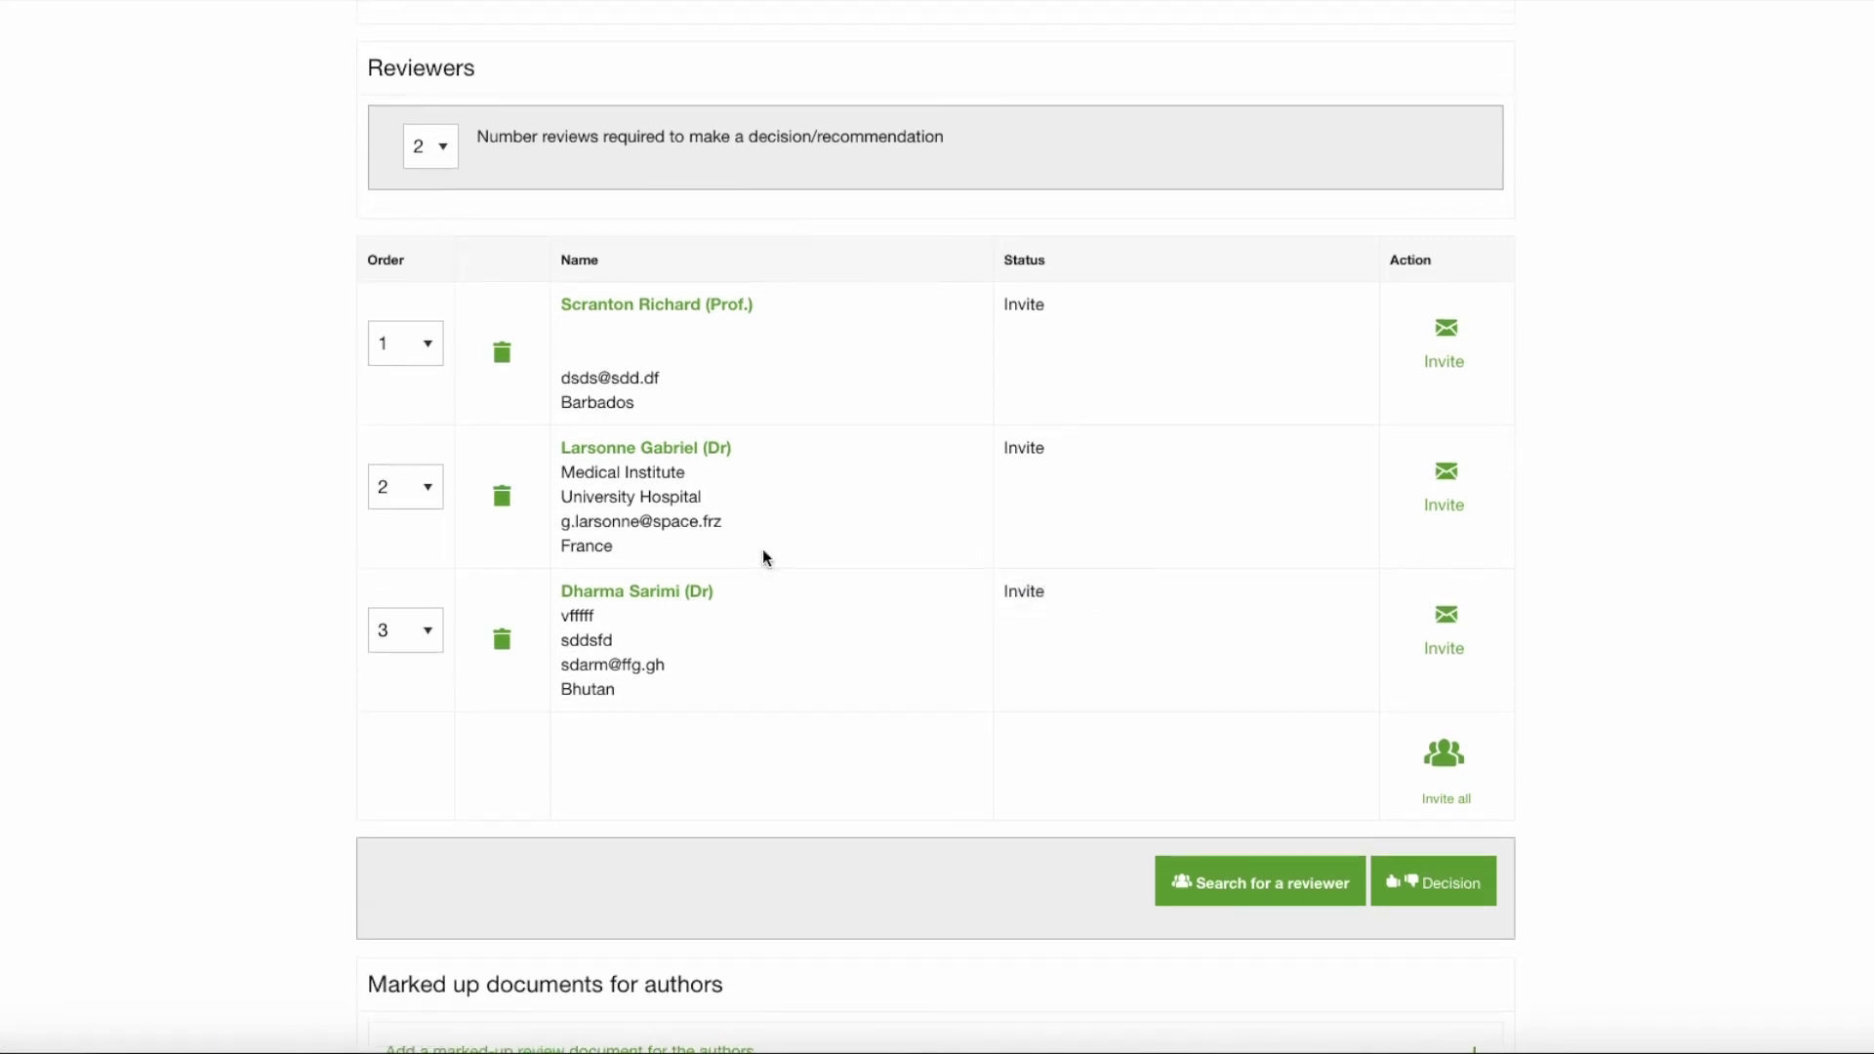
{"action": "left_click", "coordinate": [1244, 882]}
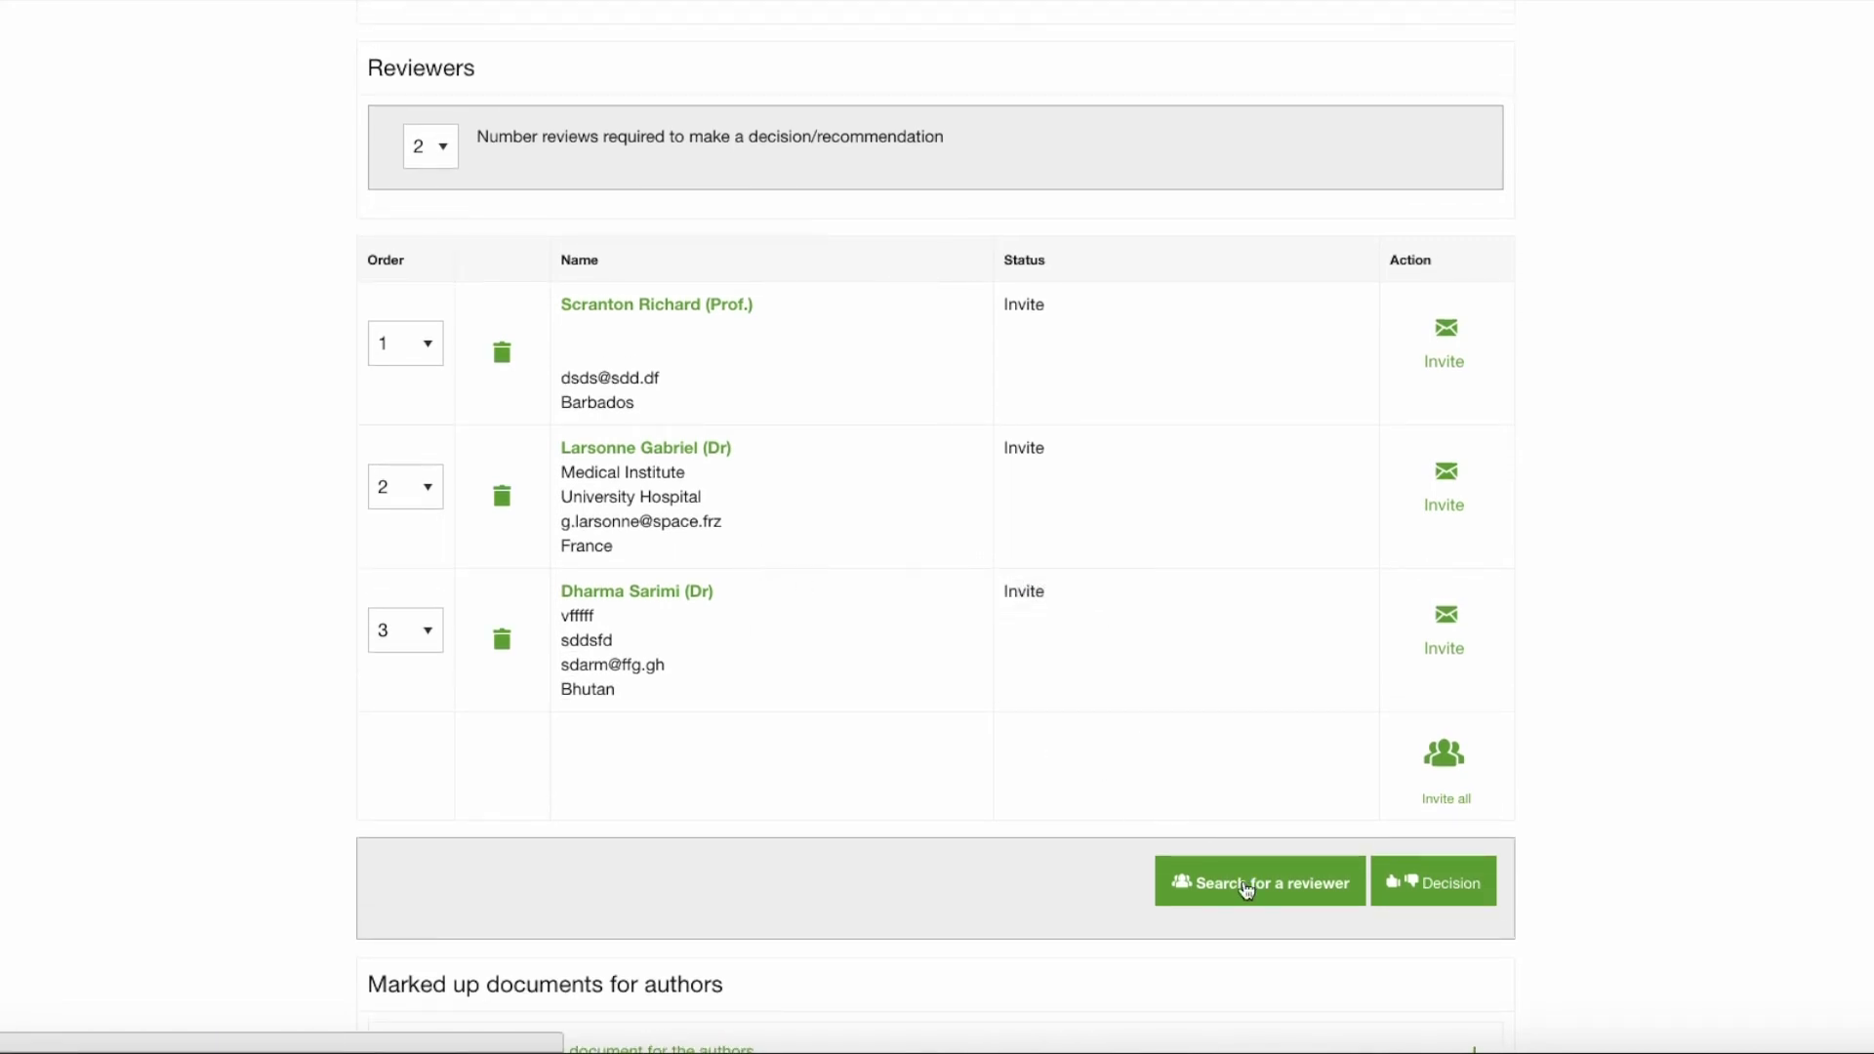
{"action": "scroll", "coordinate": [961, 685], "scroll_direction": "down", "scroll_amount": 3}
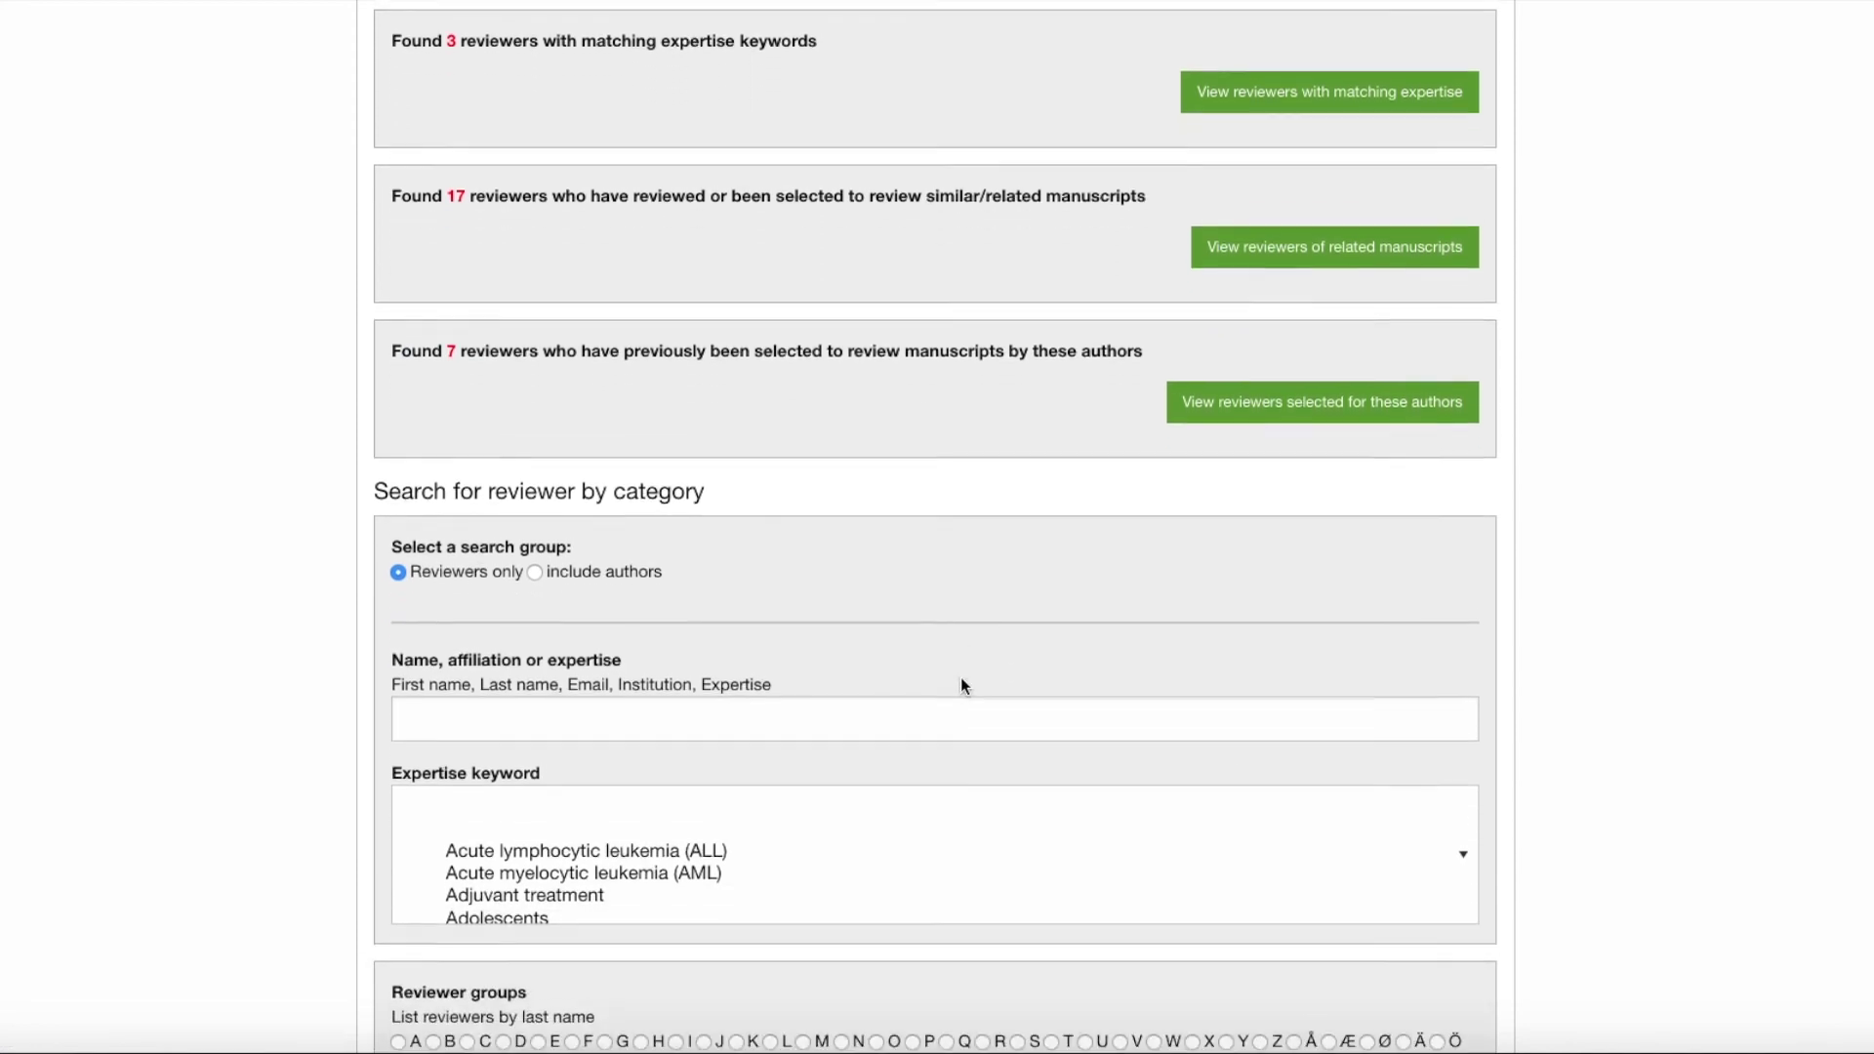
{"action": "scroll", "coordinate": [961, 685], "scroll_direction": "down", "scroll_amount": 3}
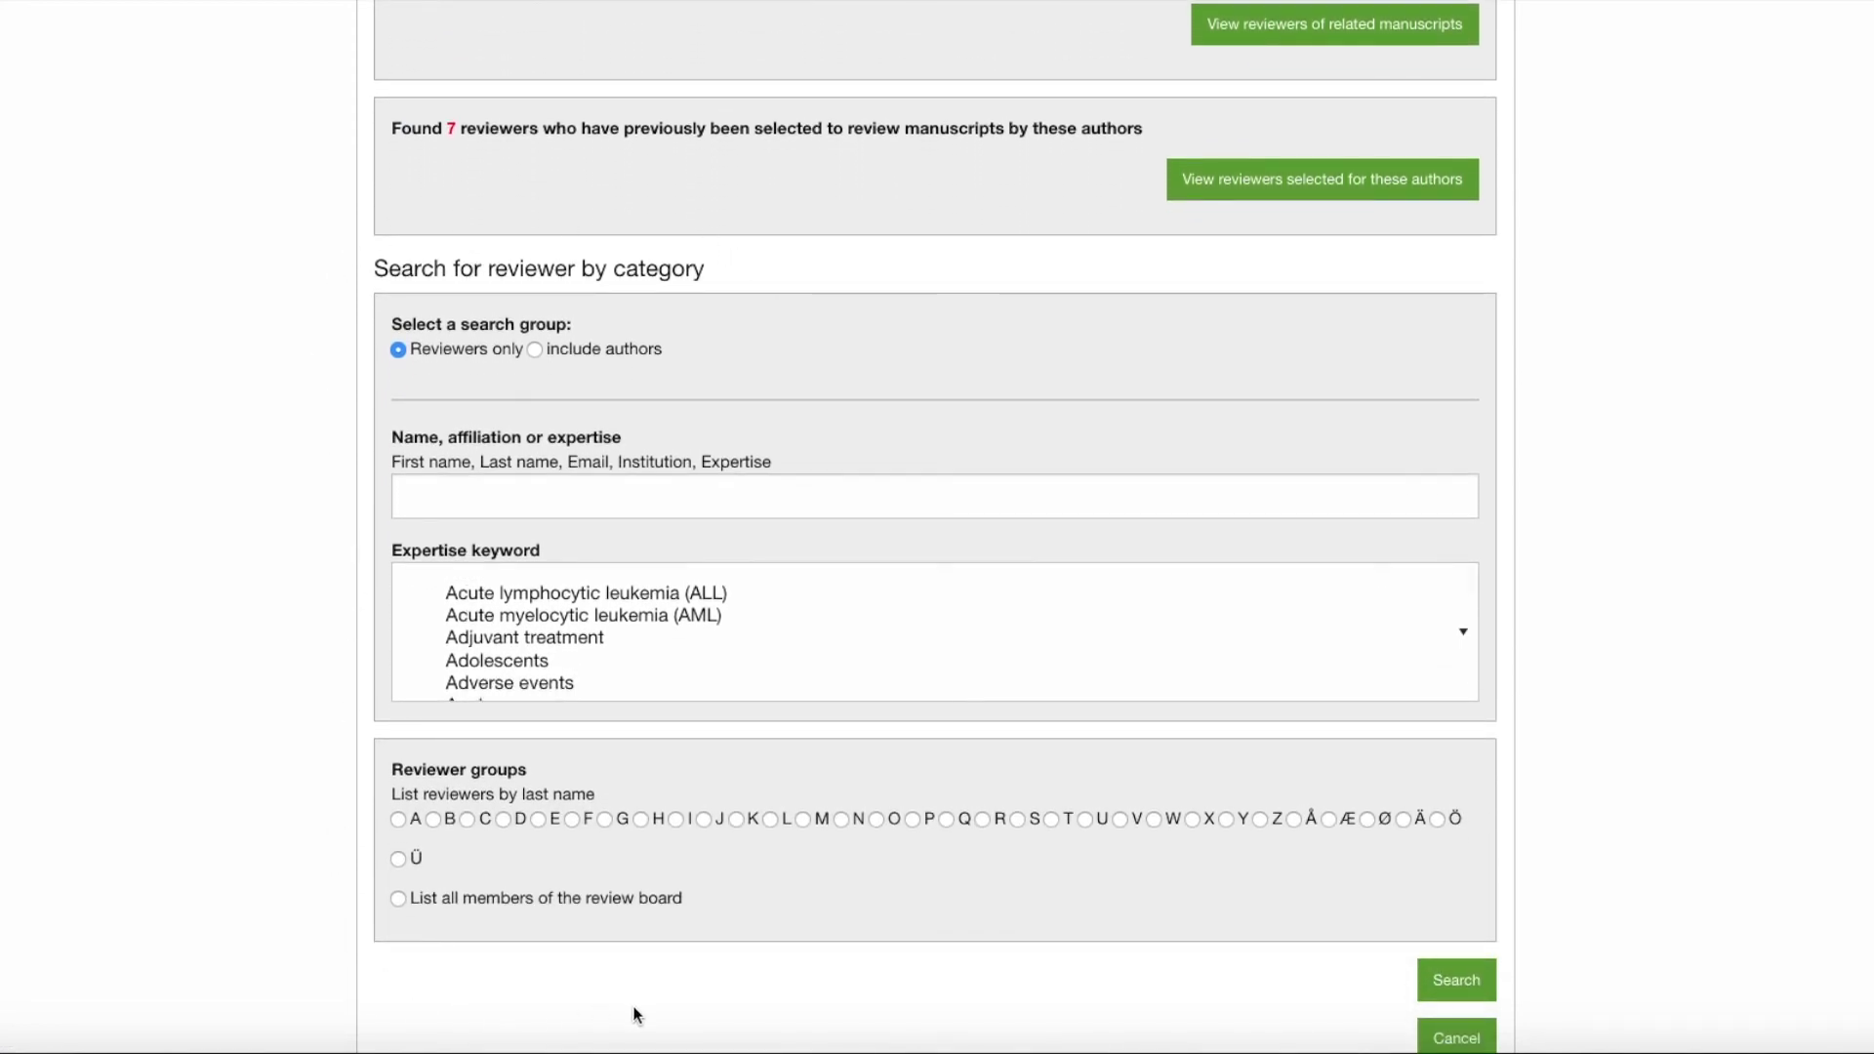
{"action": "scroll", "coordinate": [635, 1015], "scroll_direction": "up", "scroll_amount": 1}
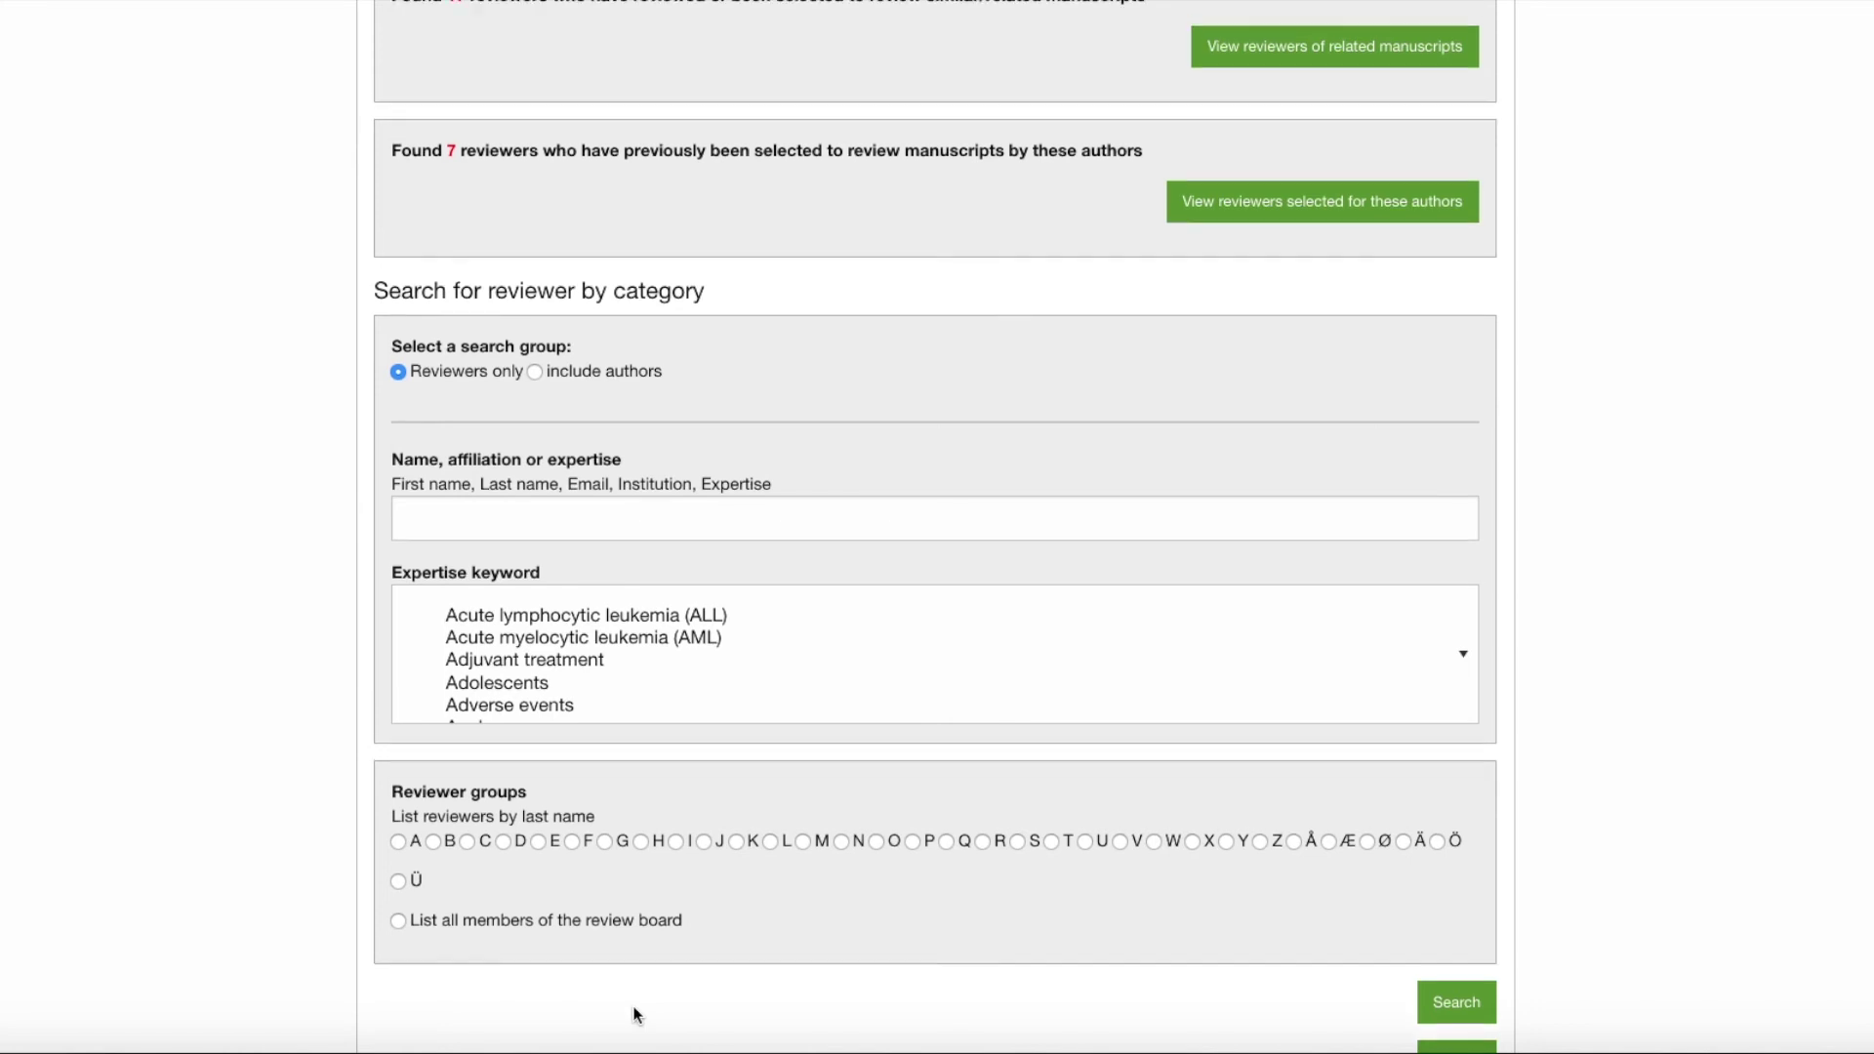
- Search reviewers by the expertise keyword 'vertebrae' and browse the matching results
{"action": "left_click", "coordinate": [616, 521]}
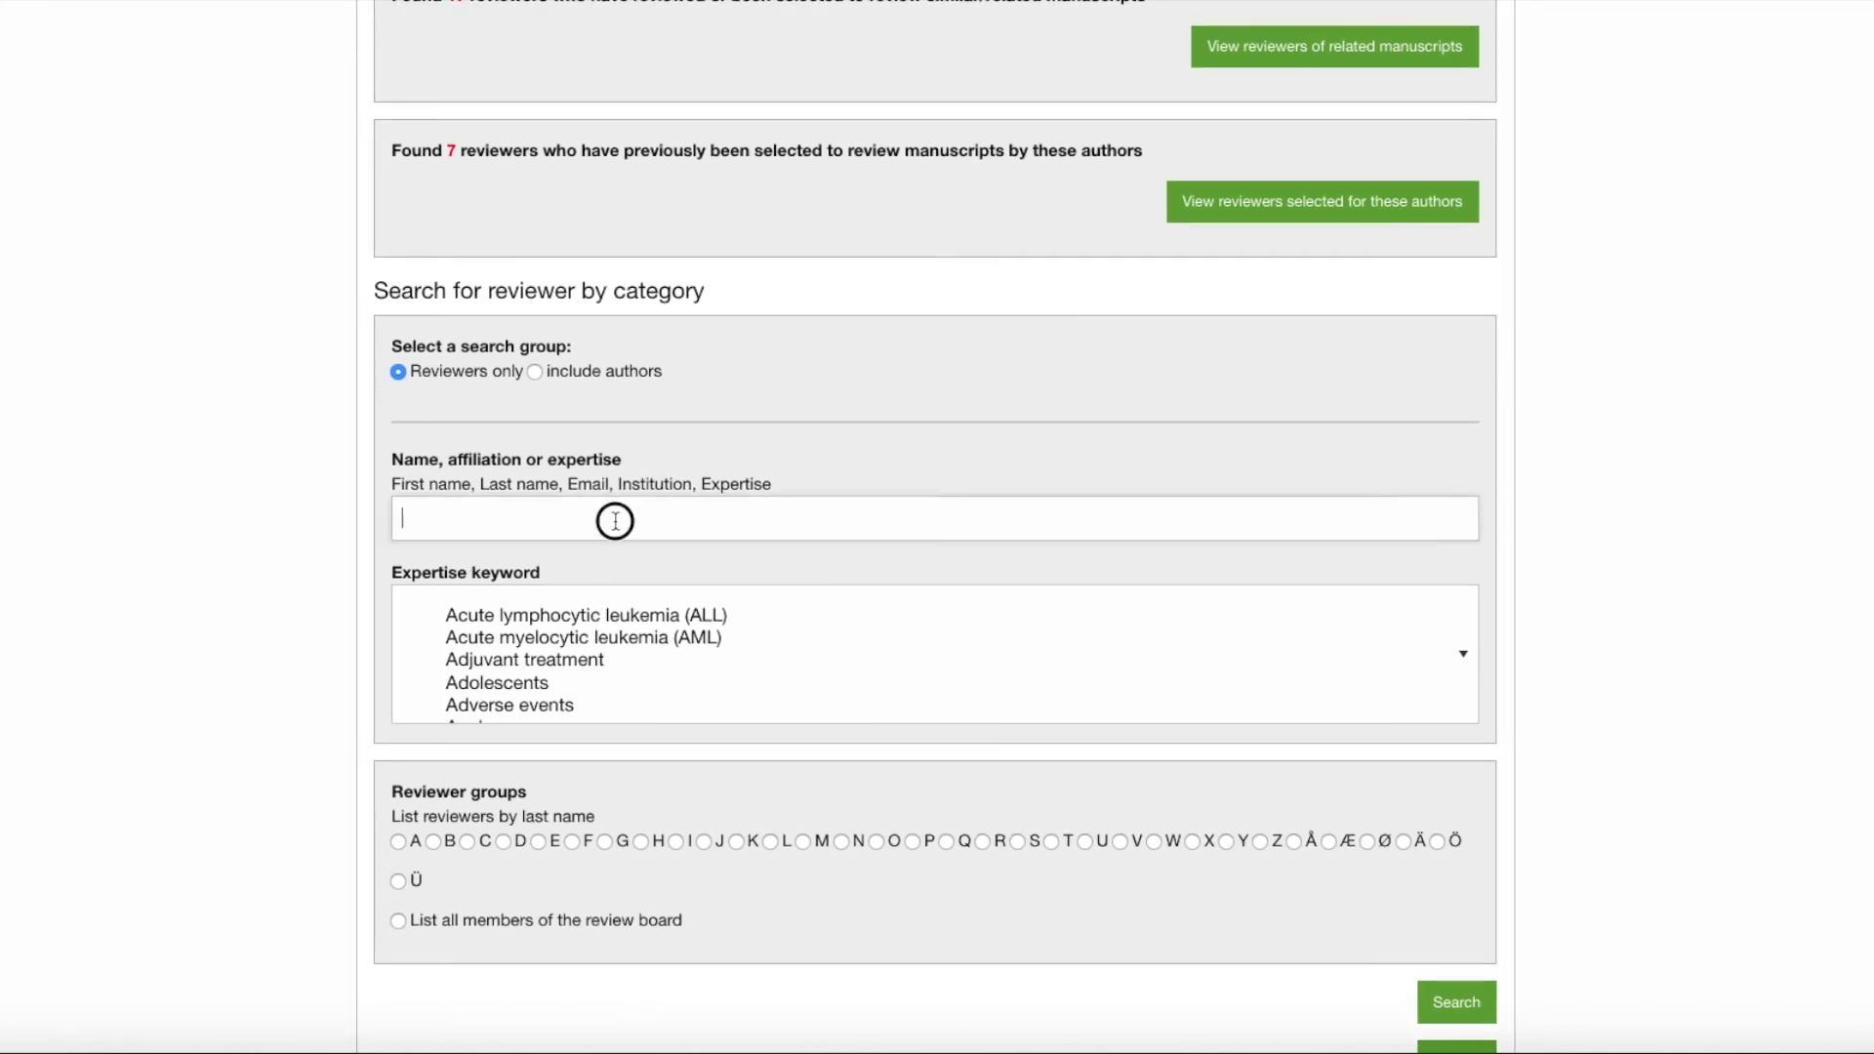
{"action": "type", "text": "vertebr"}
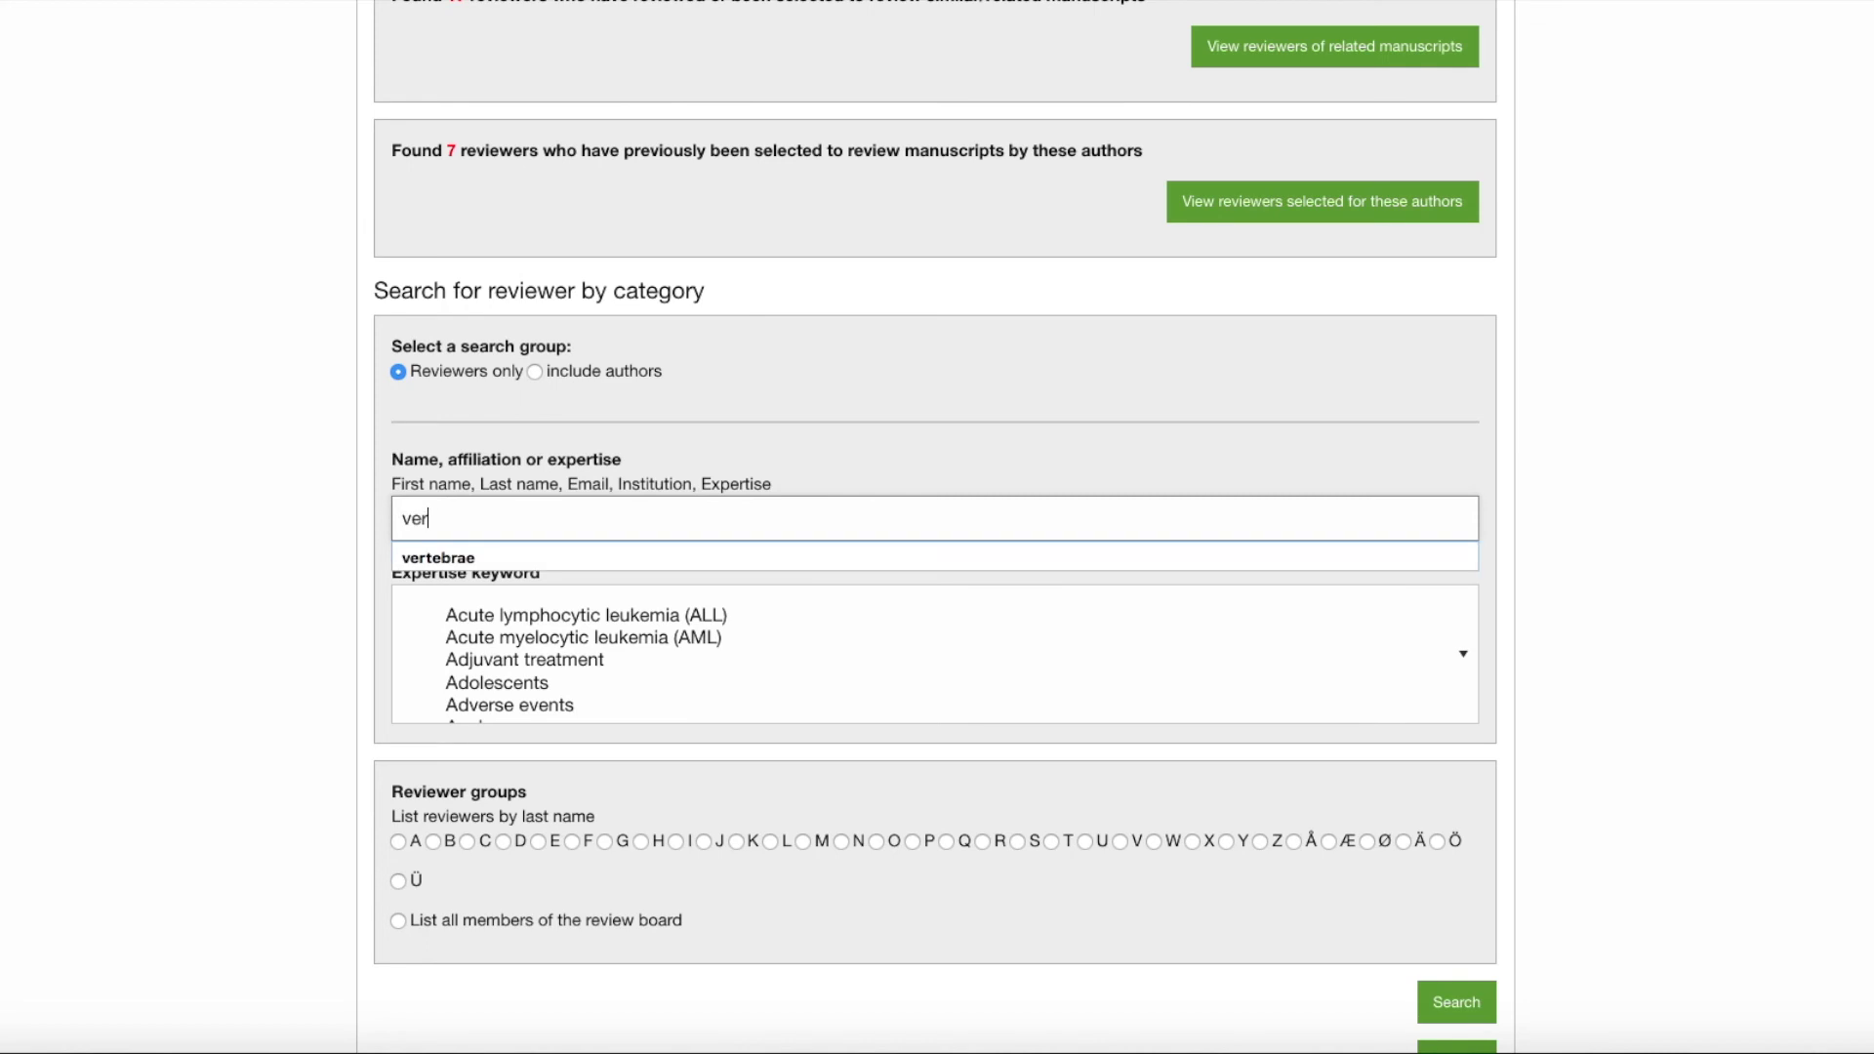
{"action": "type", "text": "ae"}
{"action": "key", "text": "Return"}
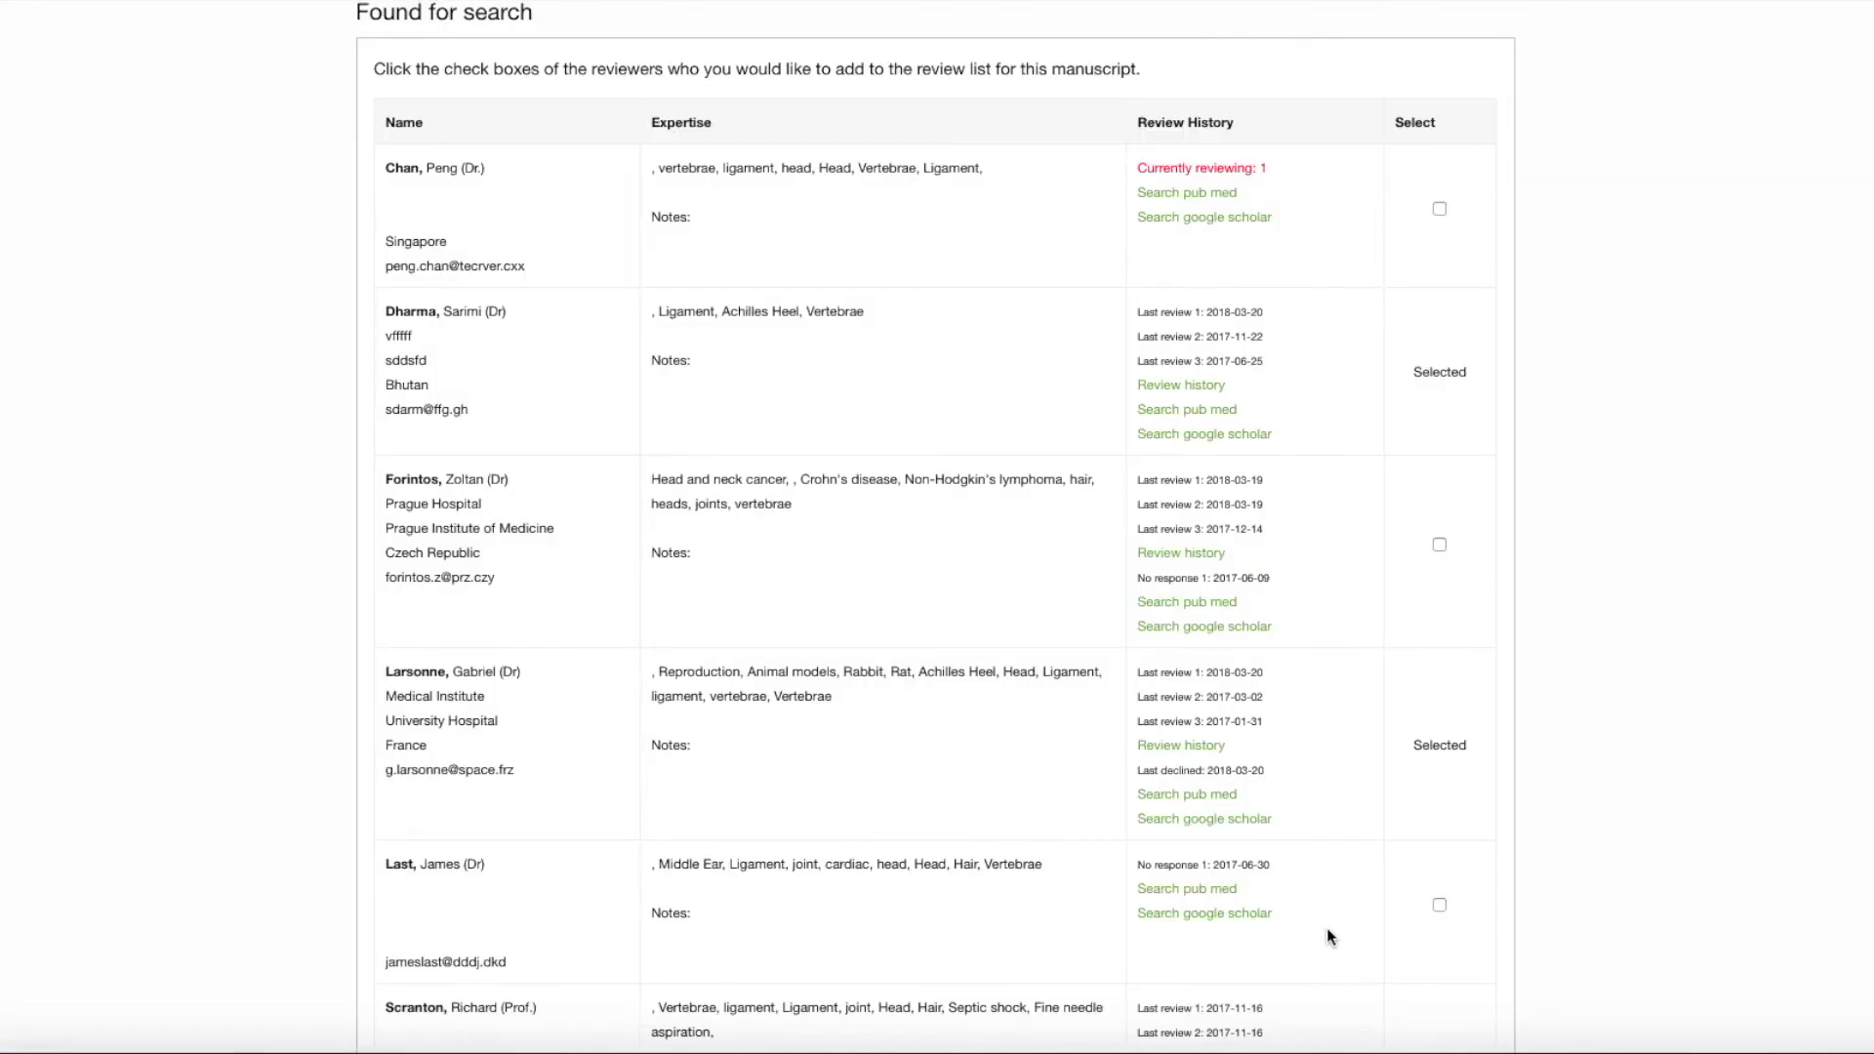
{"action": "scroll", "coordinate": [1137, 685], "scroll_direction": "up", "scroll_amount": 3}
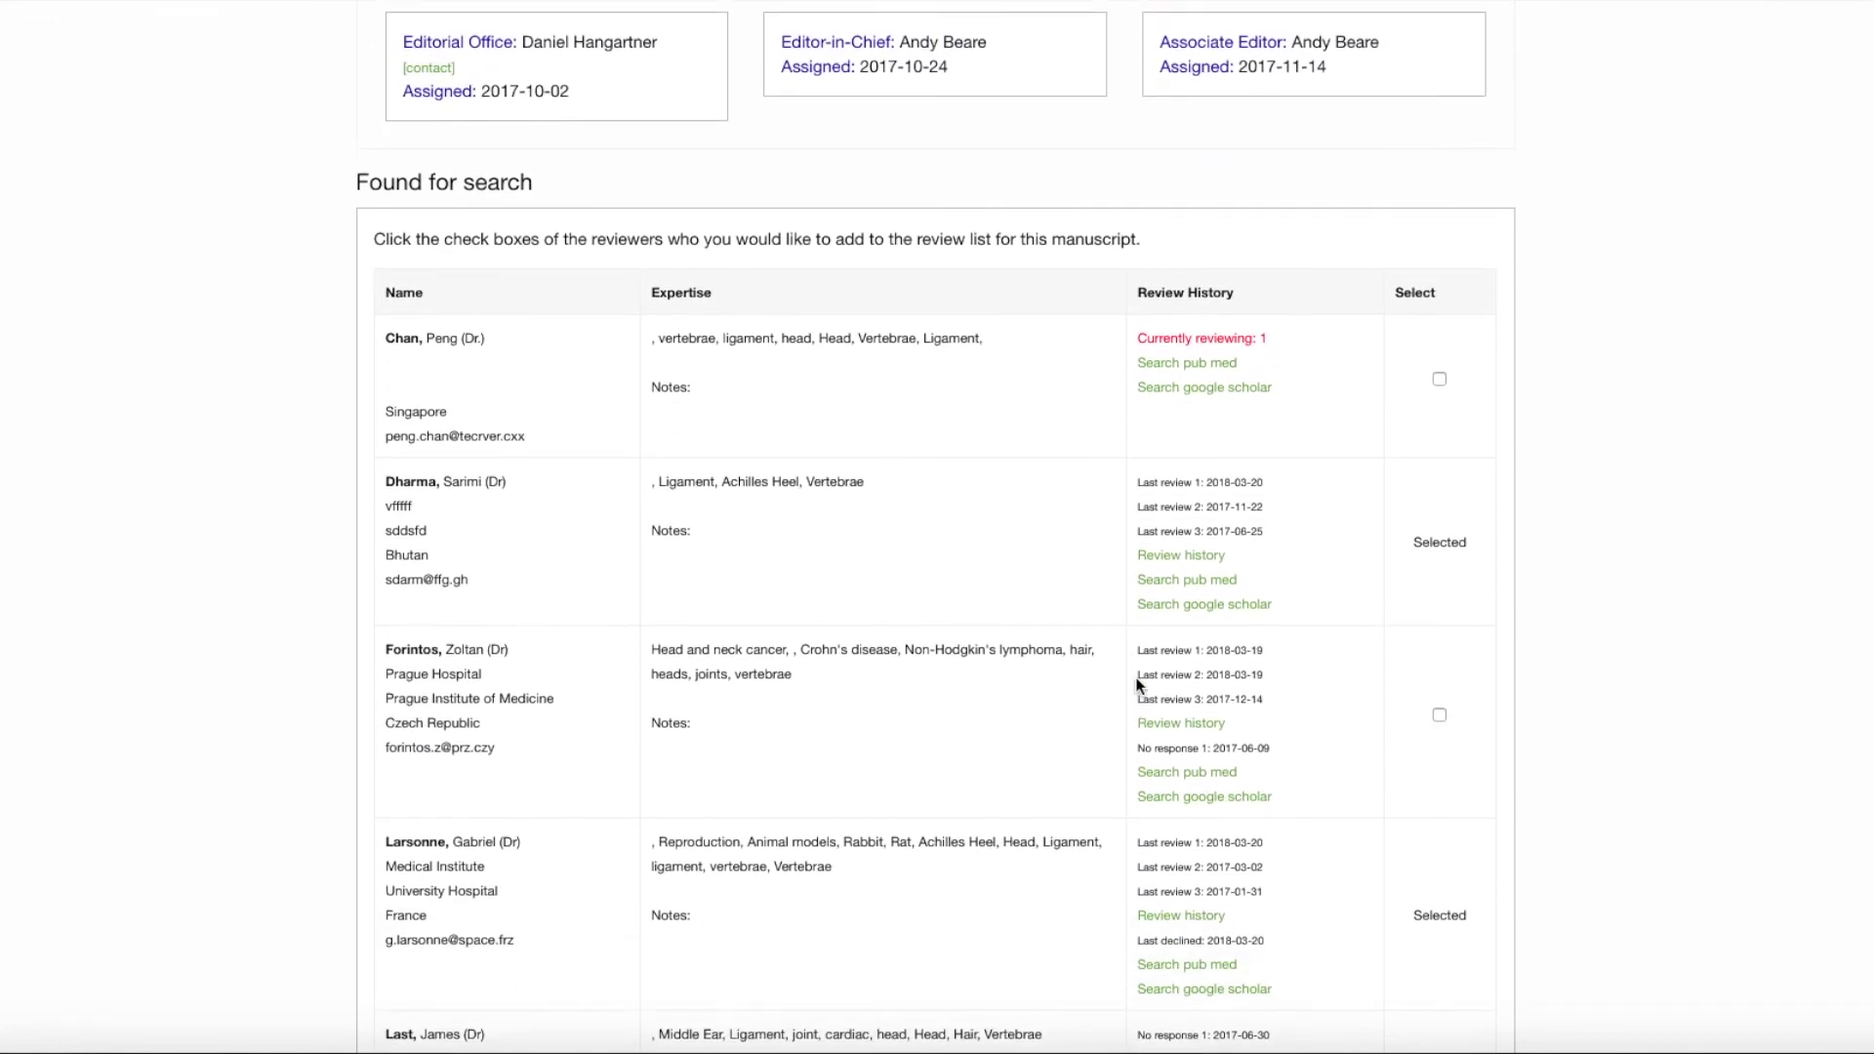
{"action": "scroll", "coordinate": [1137, 686], "scroll_direction": "down", "scroll_amount": 5}
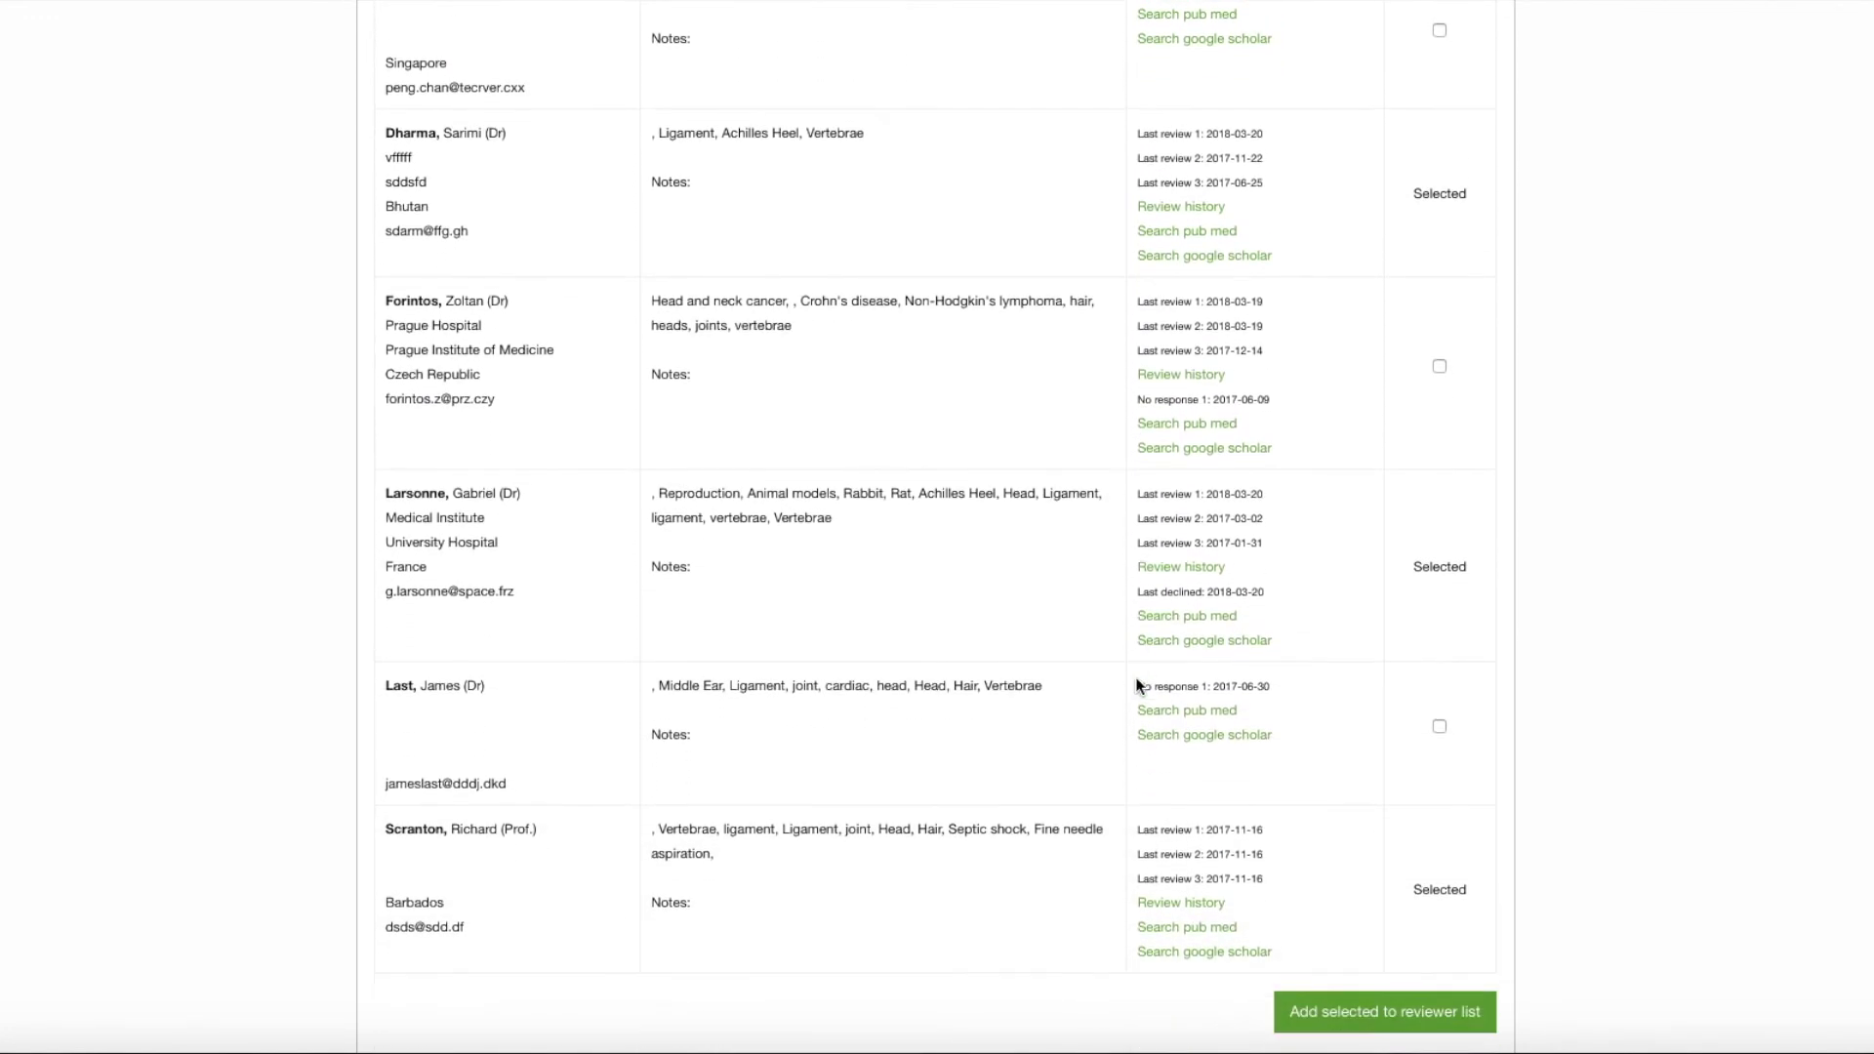
{"action": "scroll", "coordinate": [1137, 686], "scroll_direction": "down", "scroll_amount": 1}
{"action": "scroll", "coordinate": [1137, 685], "scroll_direction": "up", "scroll_amount": 8}
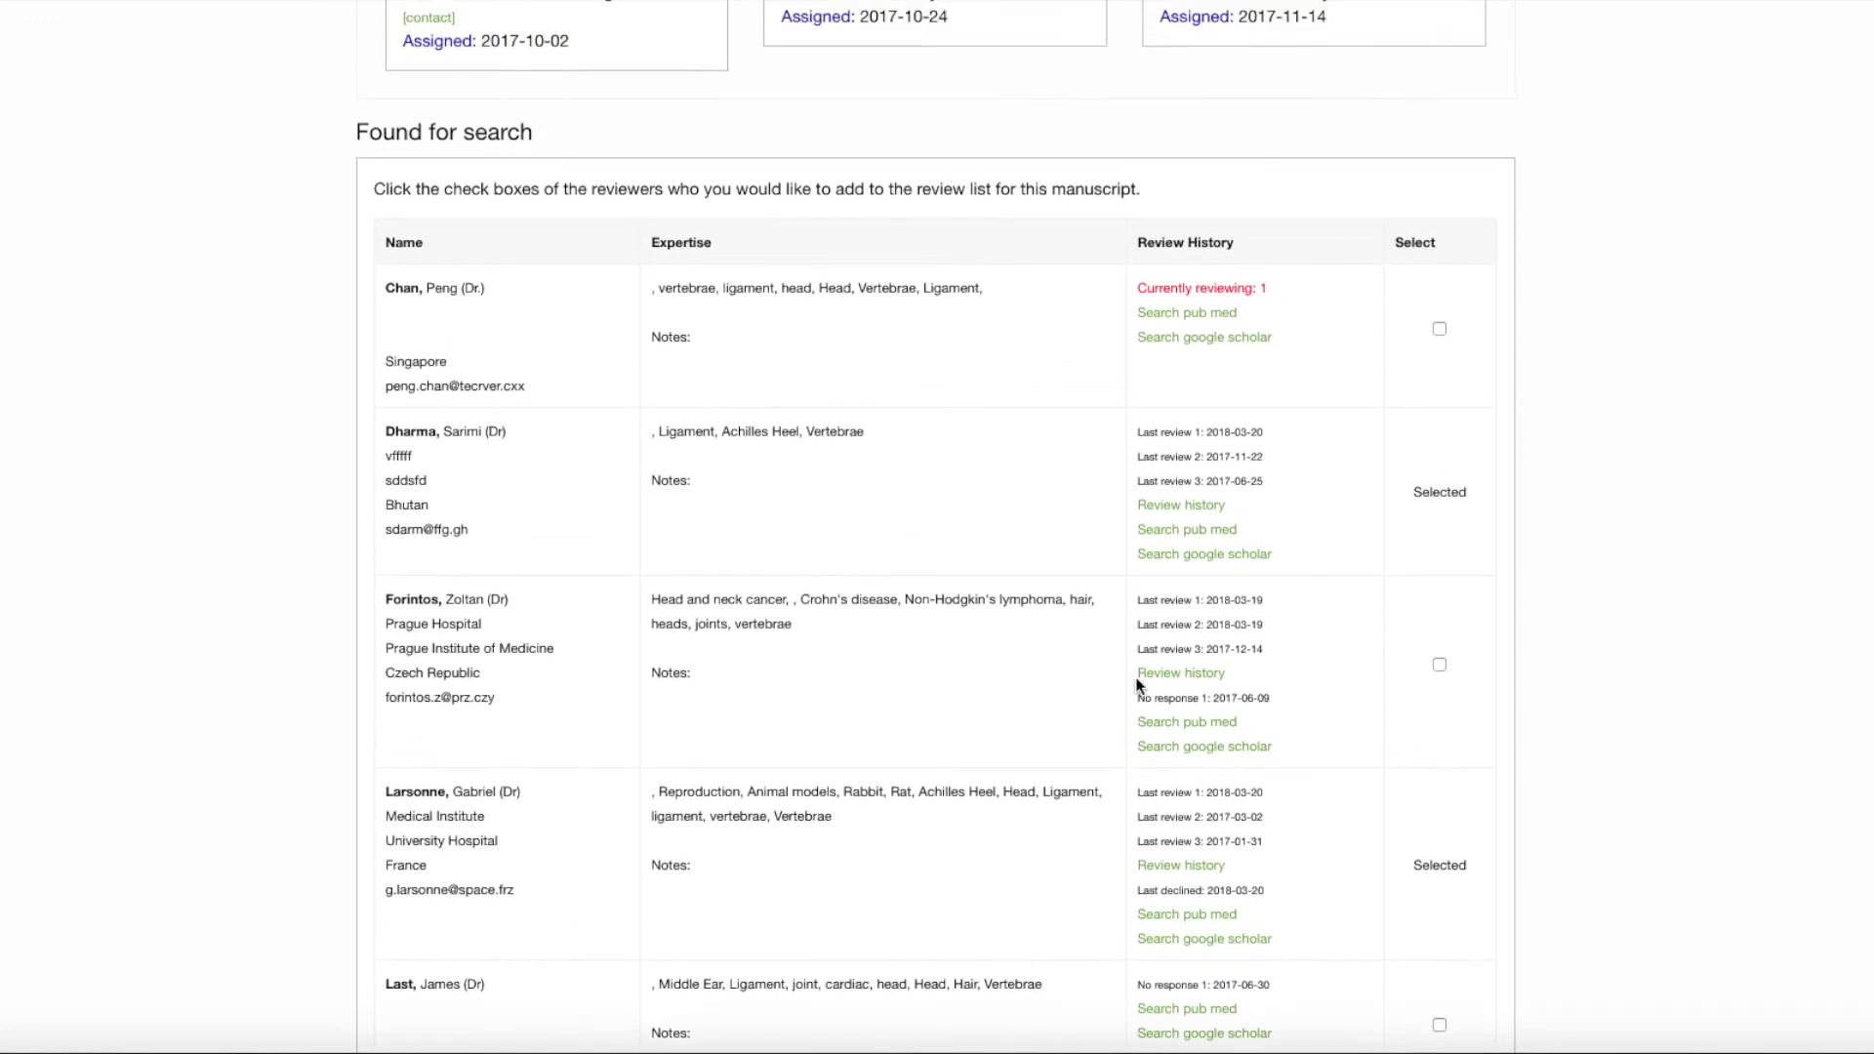
{"action": "scroll", "coordinate": [1137, 685], "scroll_direction": "down", "scroll_amount": 2}
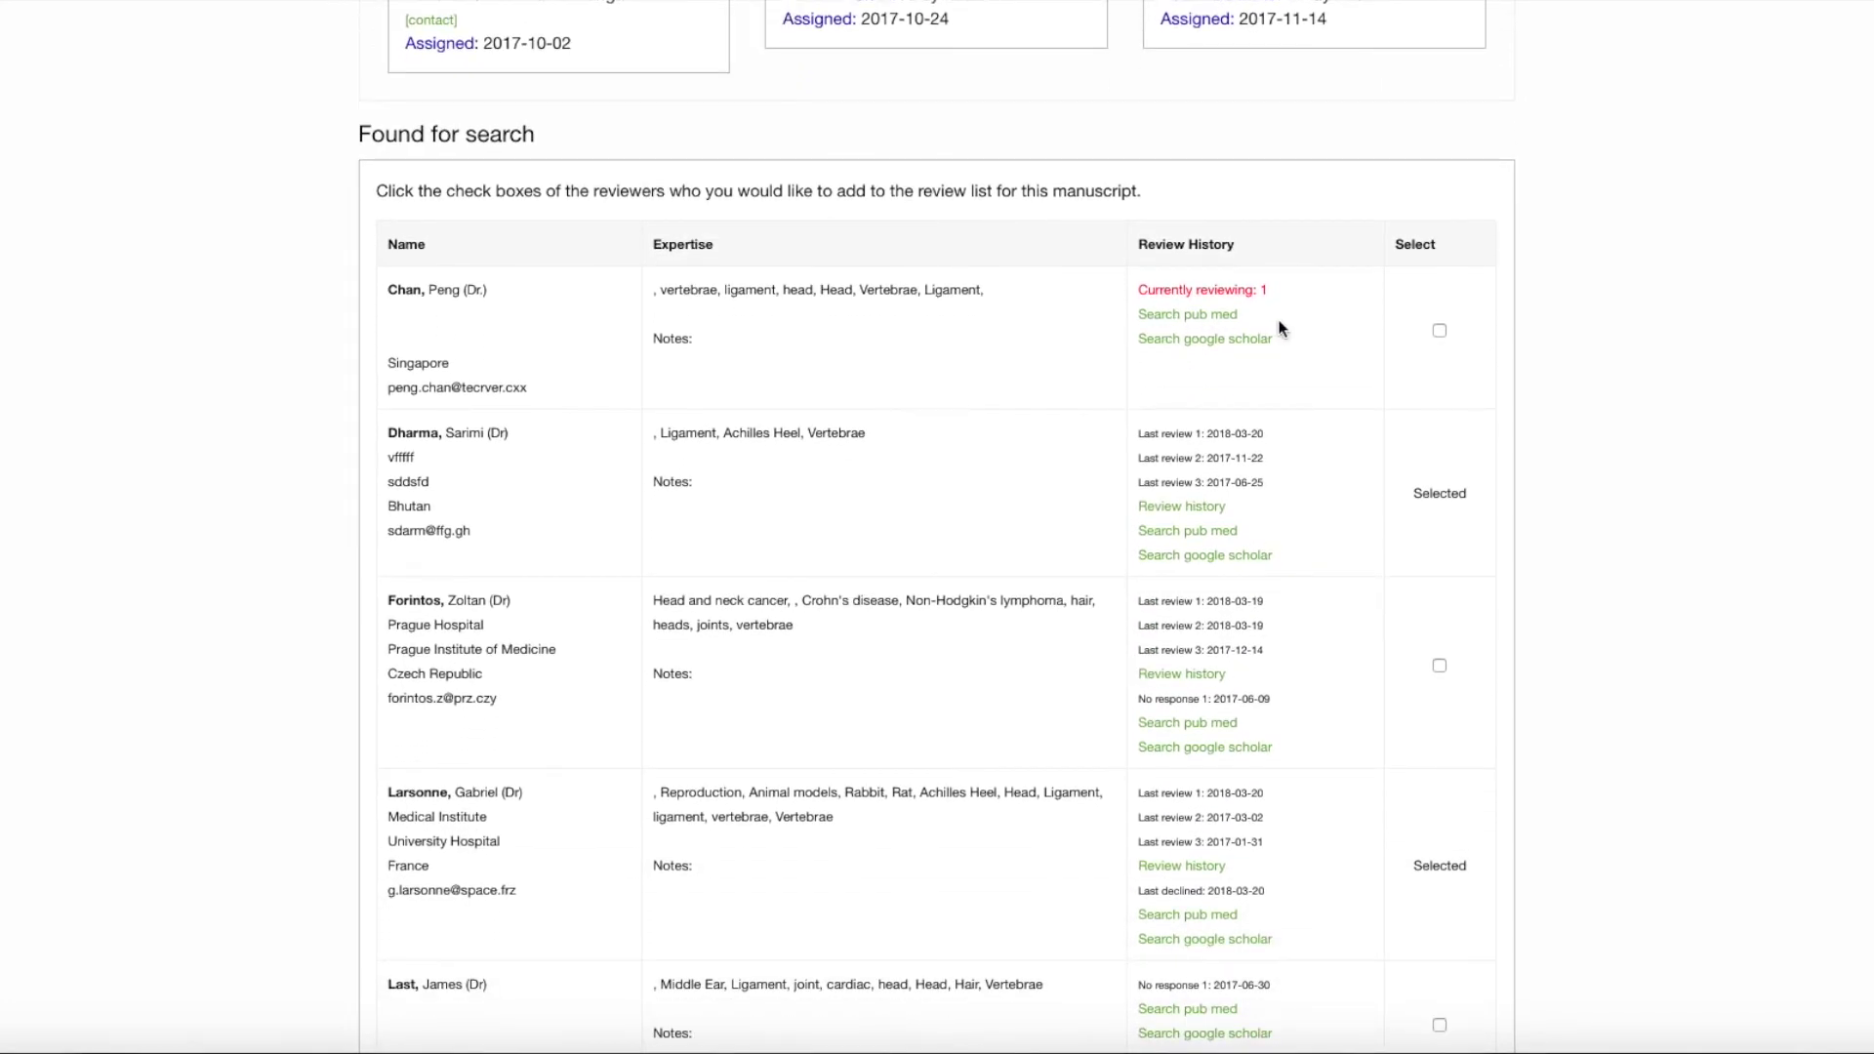
{"action": "scroll", "coordinate": [1280, 319], "scroll_direction": "down", "scroll_amount": 2}
{"action": "scroll", "coordinate": [1282, 327], "scroll_direction": "down", "scroll_amount": 2}
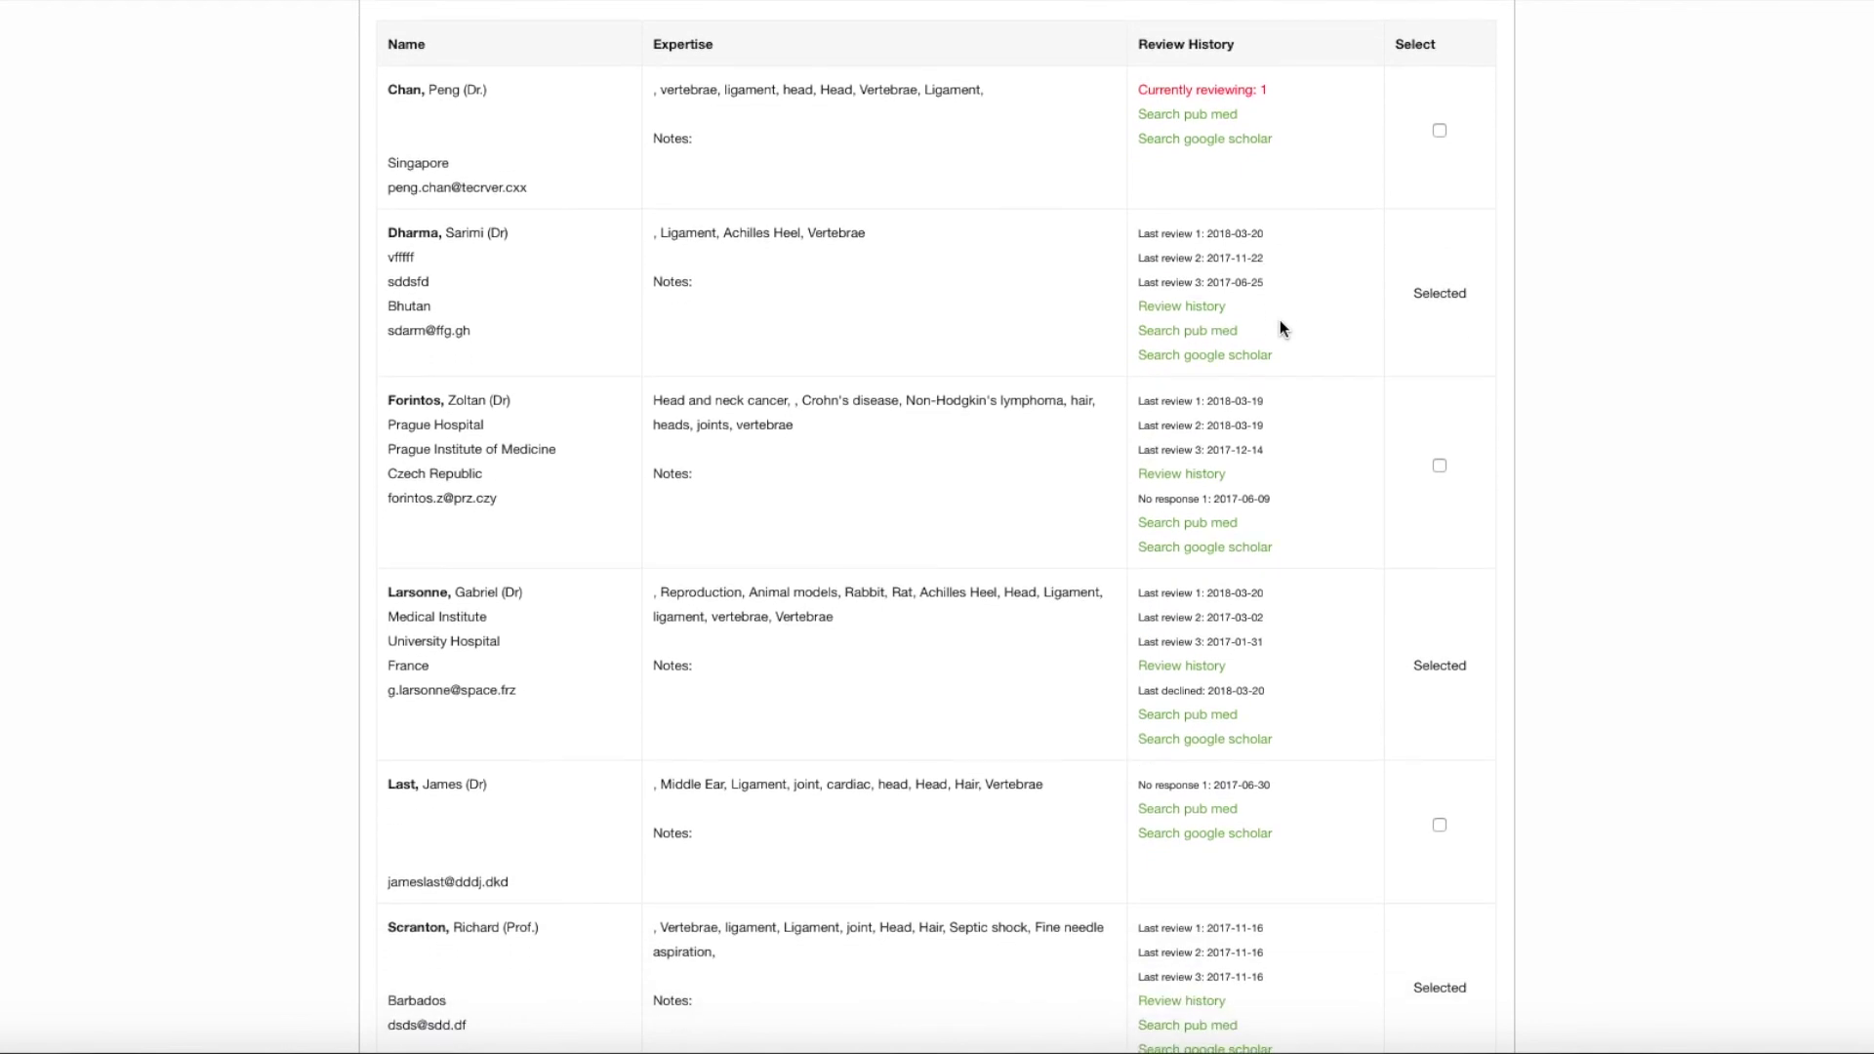
{"action": "scroll", "coordinate": [1281, 327], "scroll_direction": "down", "scroll_amount": 2}
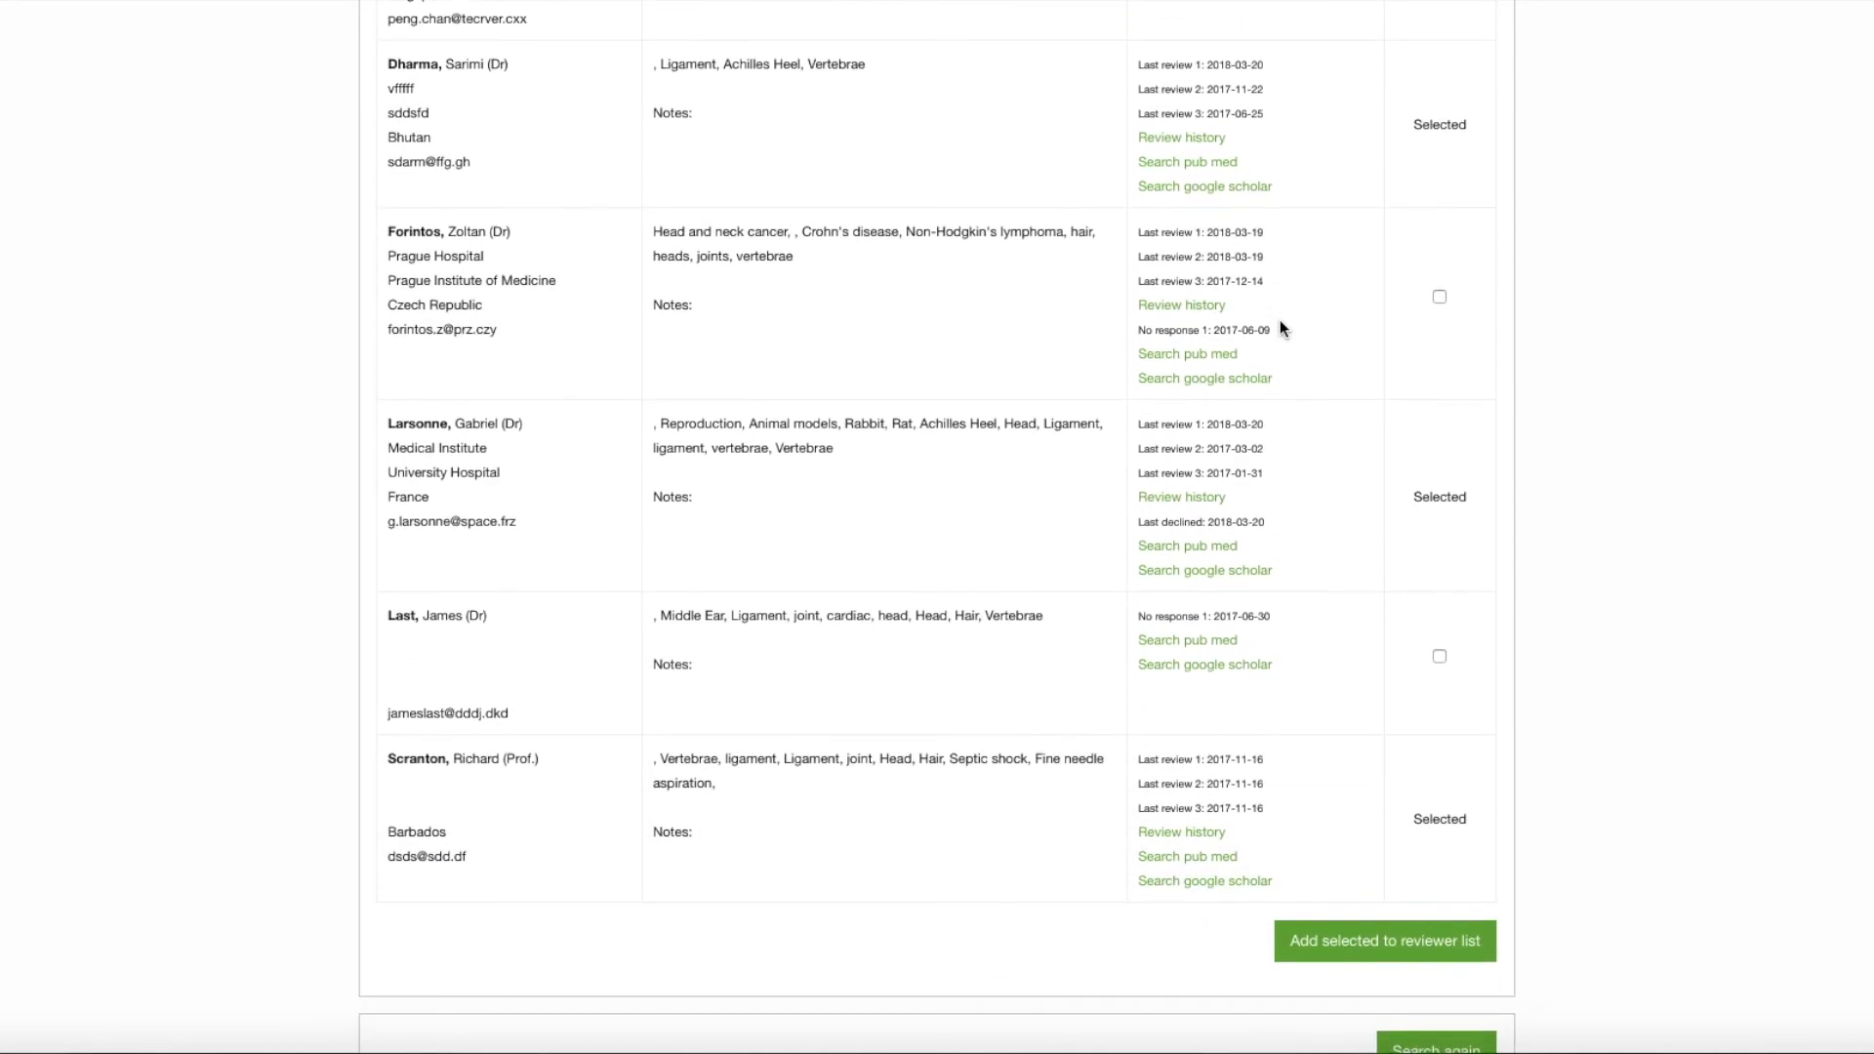
{"action": "scroll", "coordinate": [1281, 322], "scroll_direction": "up", "scroll_amount": 6}
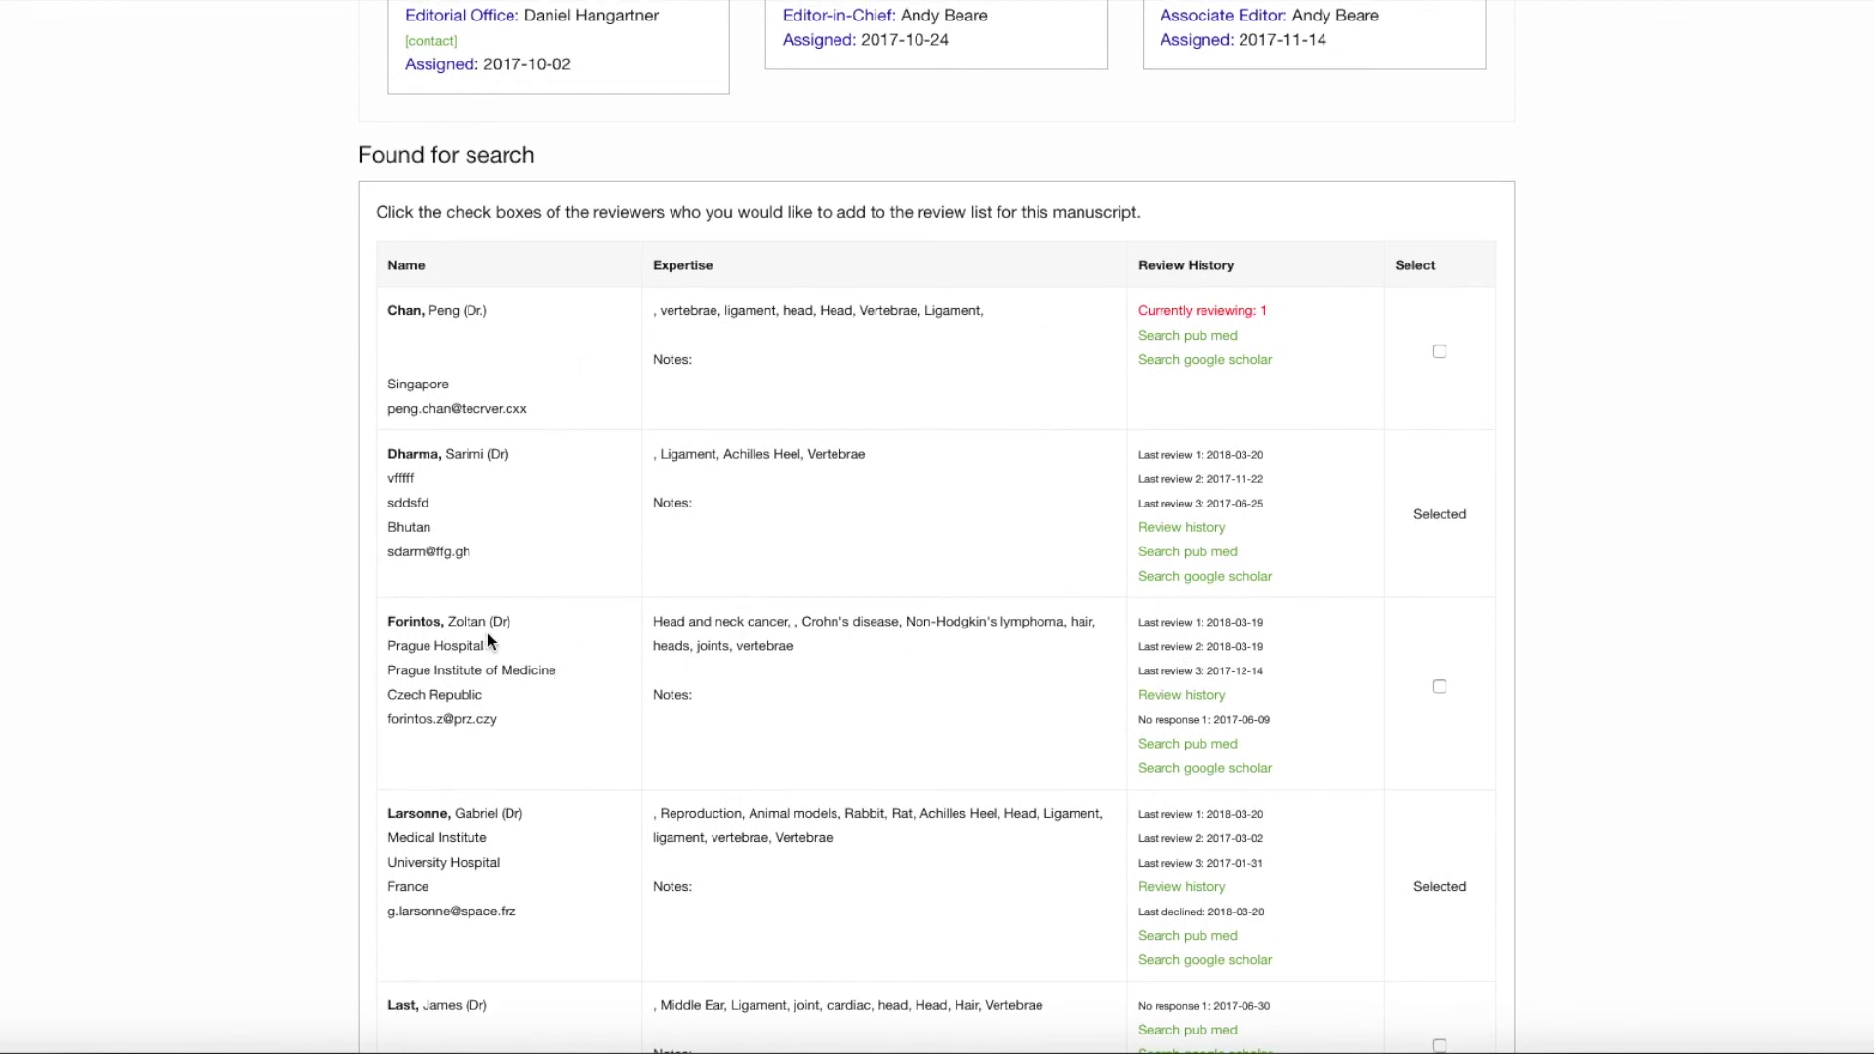
- Tick the Prague Hospital reviewer and add them to the reviewer list
{"action": "left_click", "coordinate": [1438, 686]}
{"action": "scroll", "coordinate": [1441, 693], "scroll_direction": "down", "scroll_amount": 5}
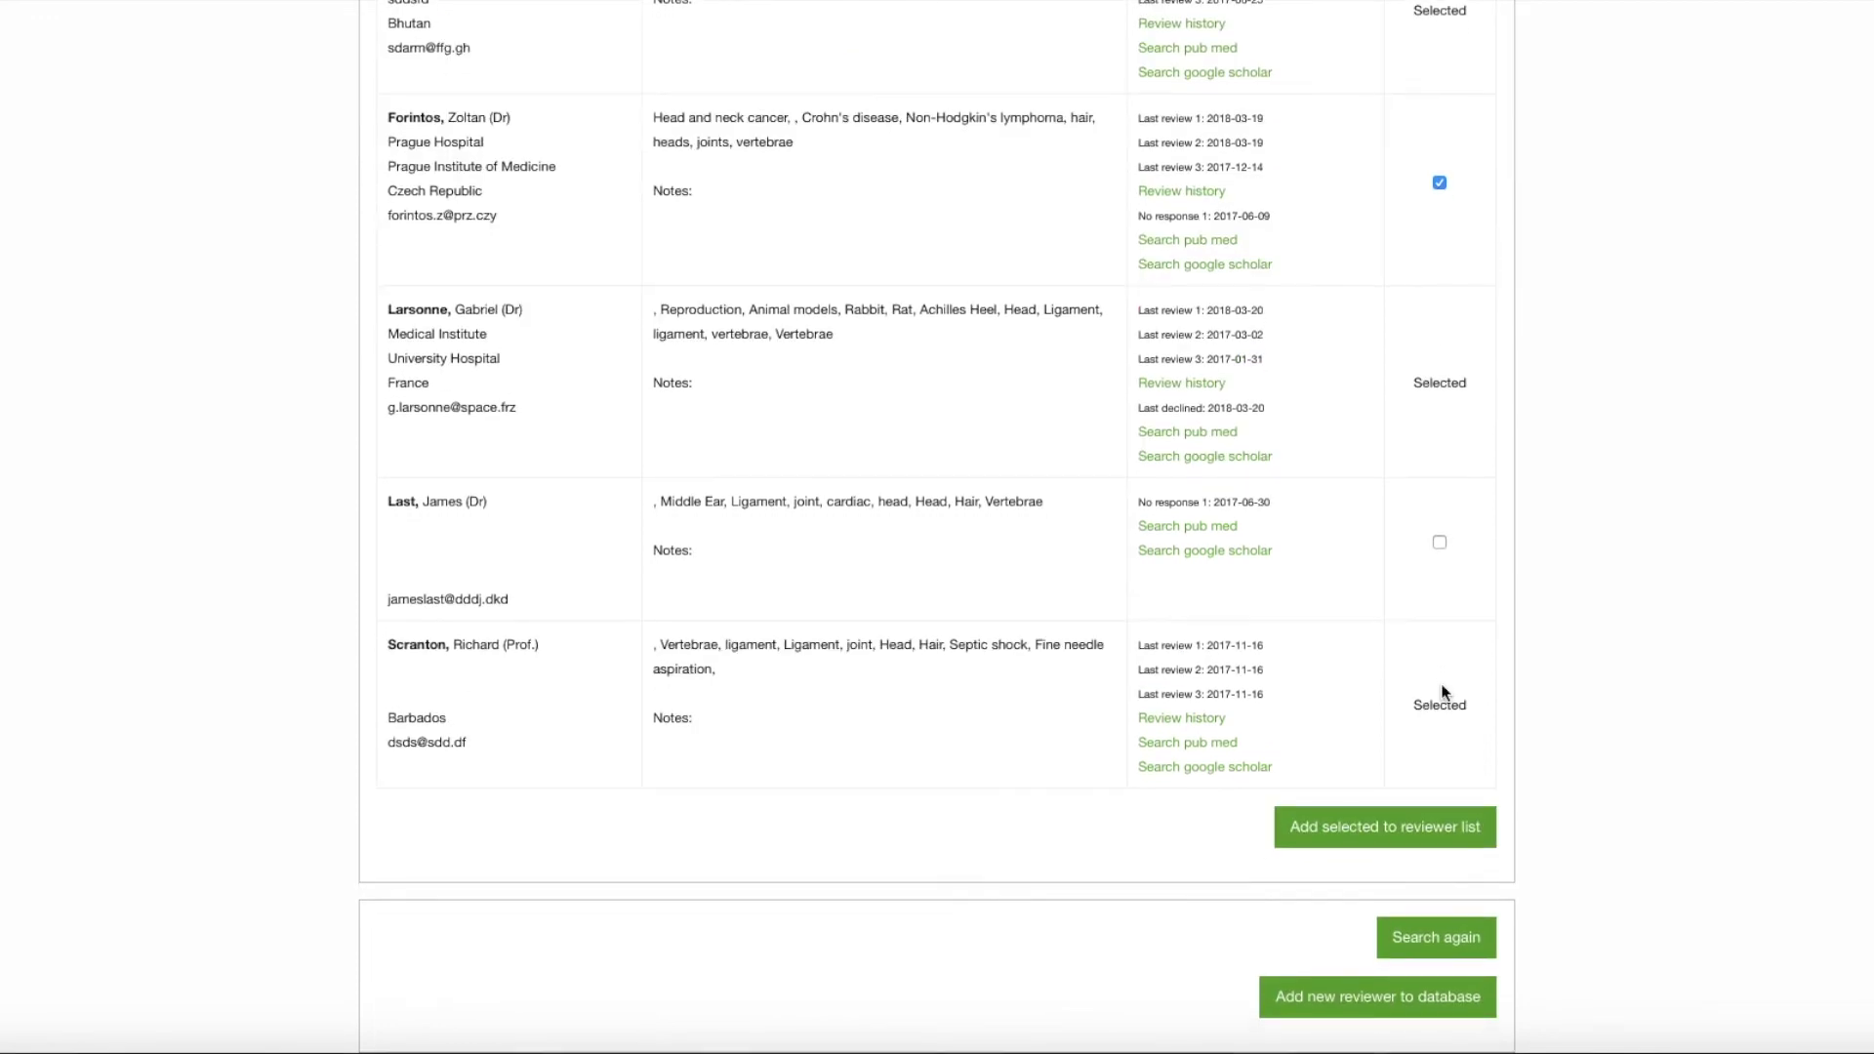
{"action": "left_click", "coordinate": [1428, 836]}
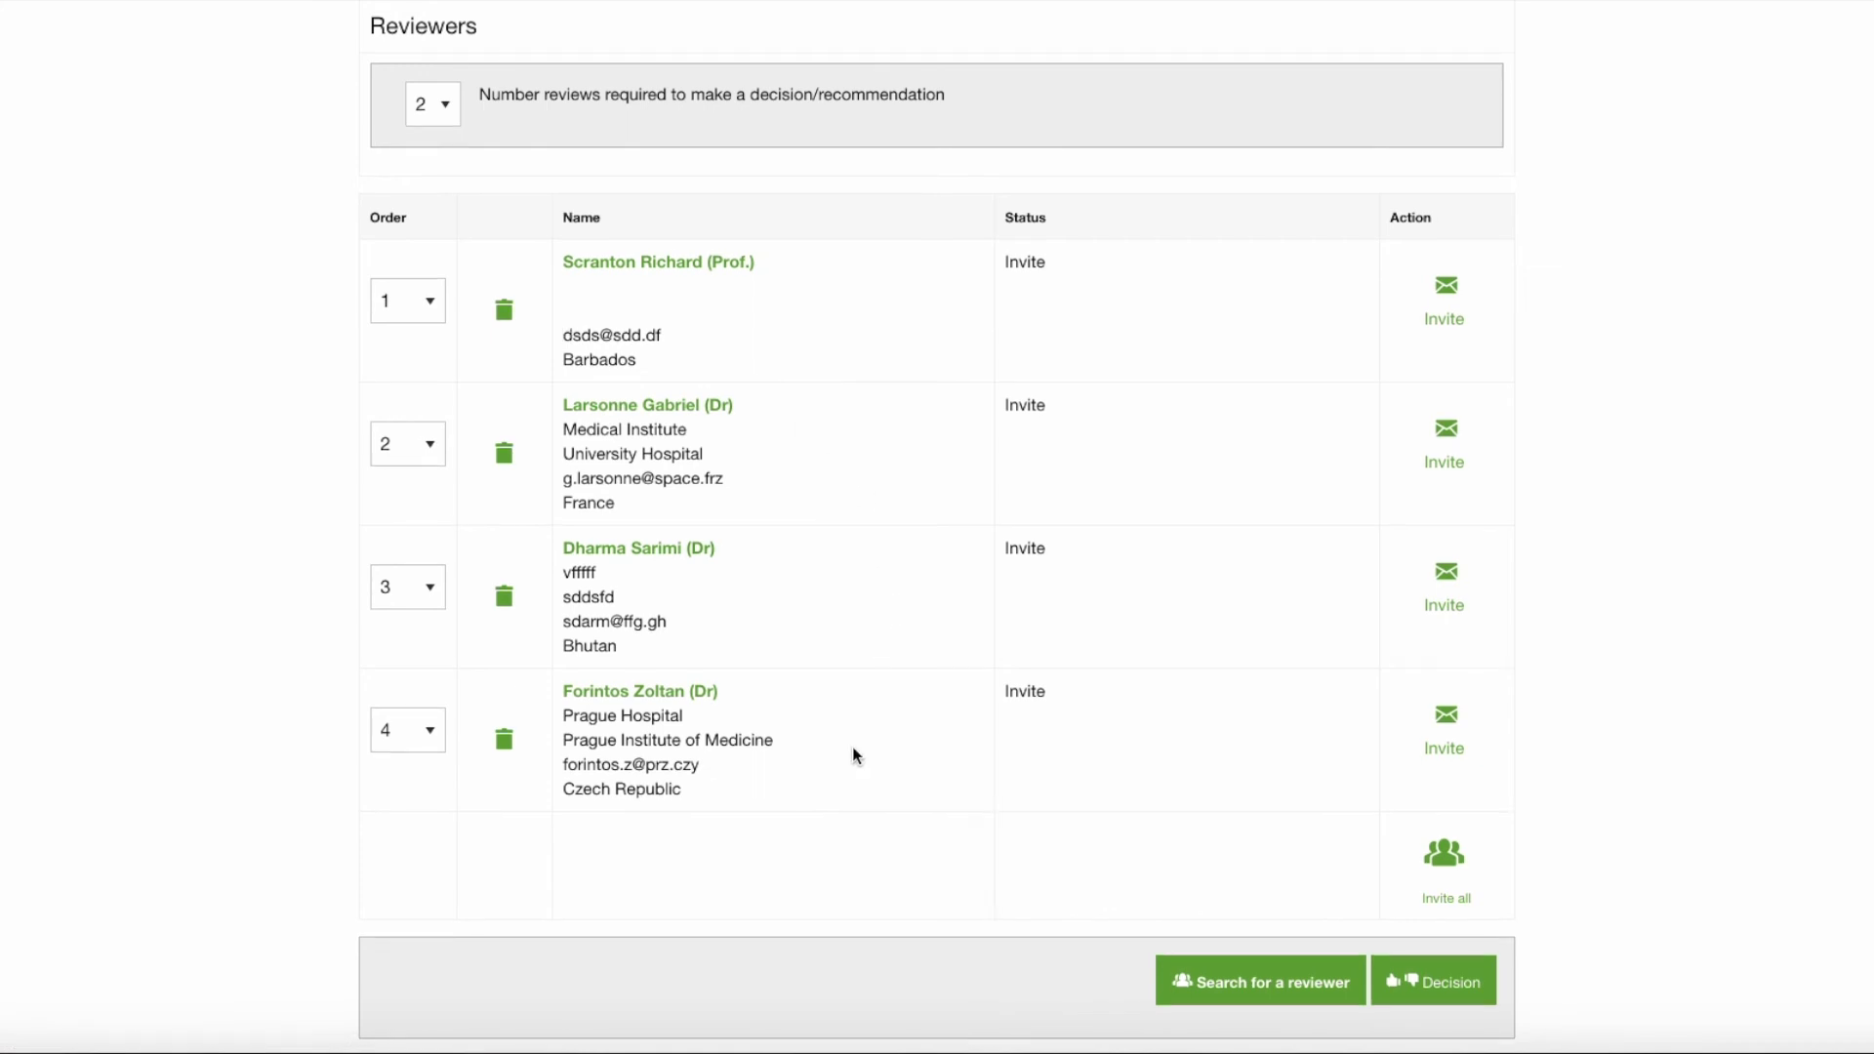
- Scroll the Reviewers table to check the Prague Hospital reviewer is fourth, all four at Invite
{"action": "scroll", "coordinate": [853, 747], "scroll_direction": "down", "scroll_amount": 1}
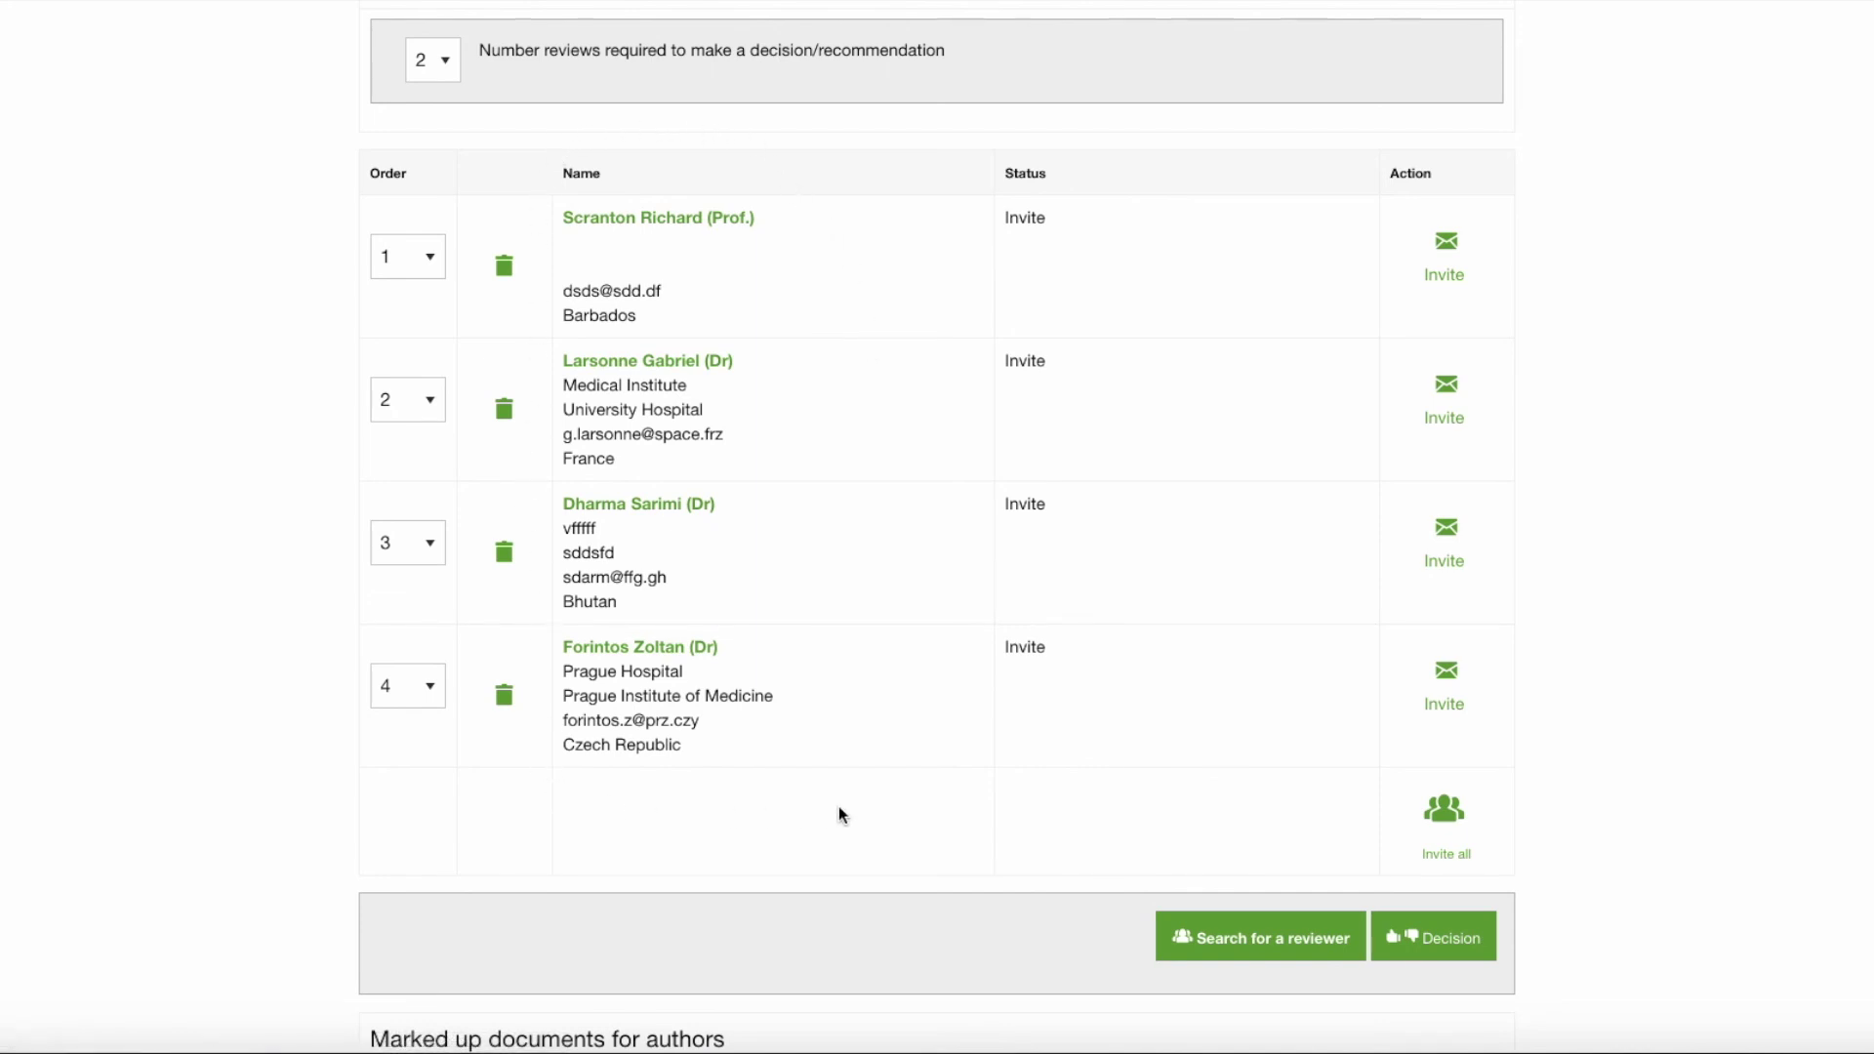
{"action": "scroll", "coordinate": [844, 815], "scroll_direction": "up", "scroll_amount": 2}
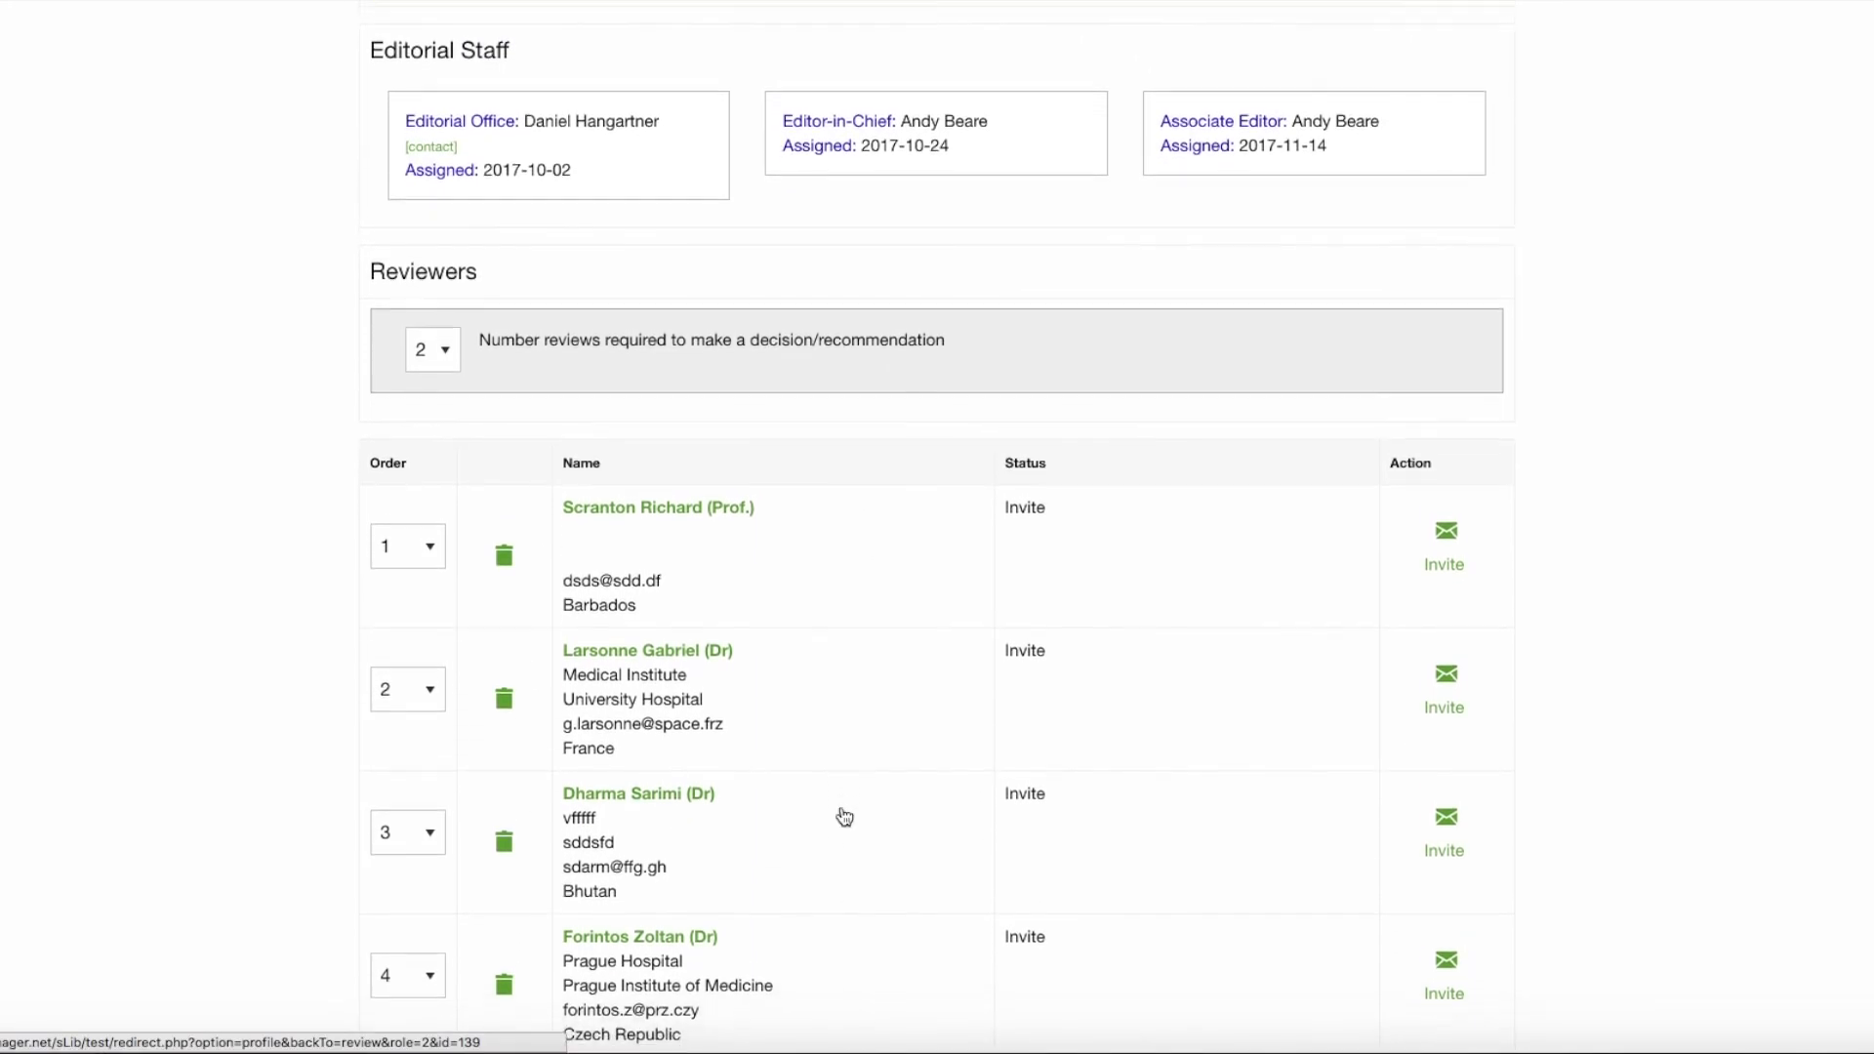
{"action": "scroll", "coordinate": [844, 815], "scroll_direction": "down", "scroll_amount": 2}
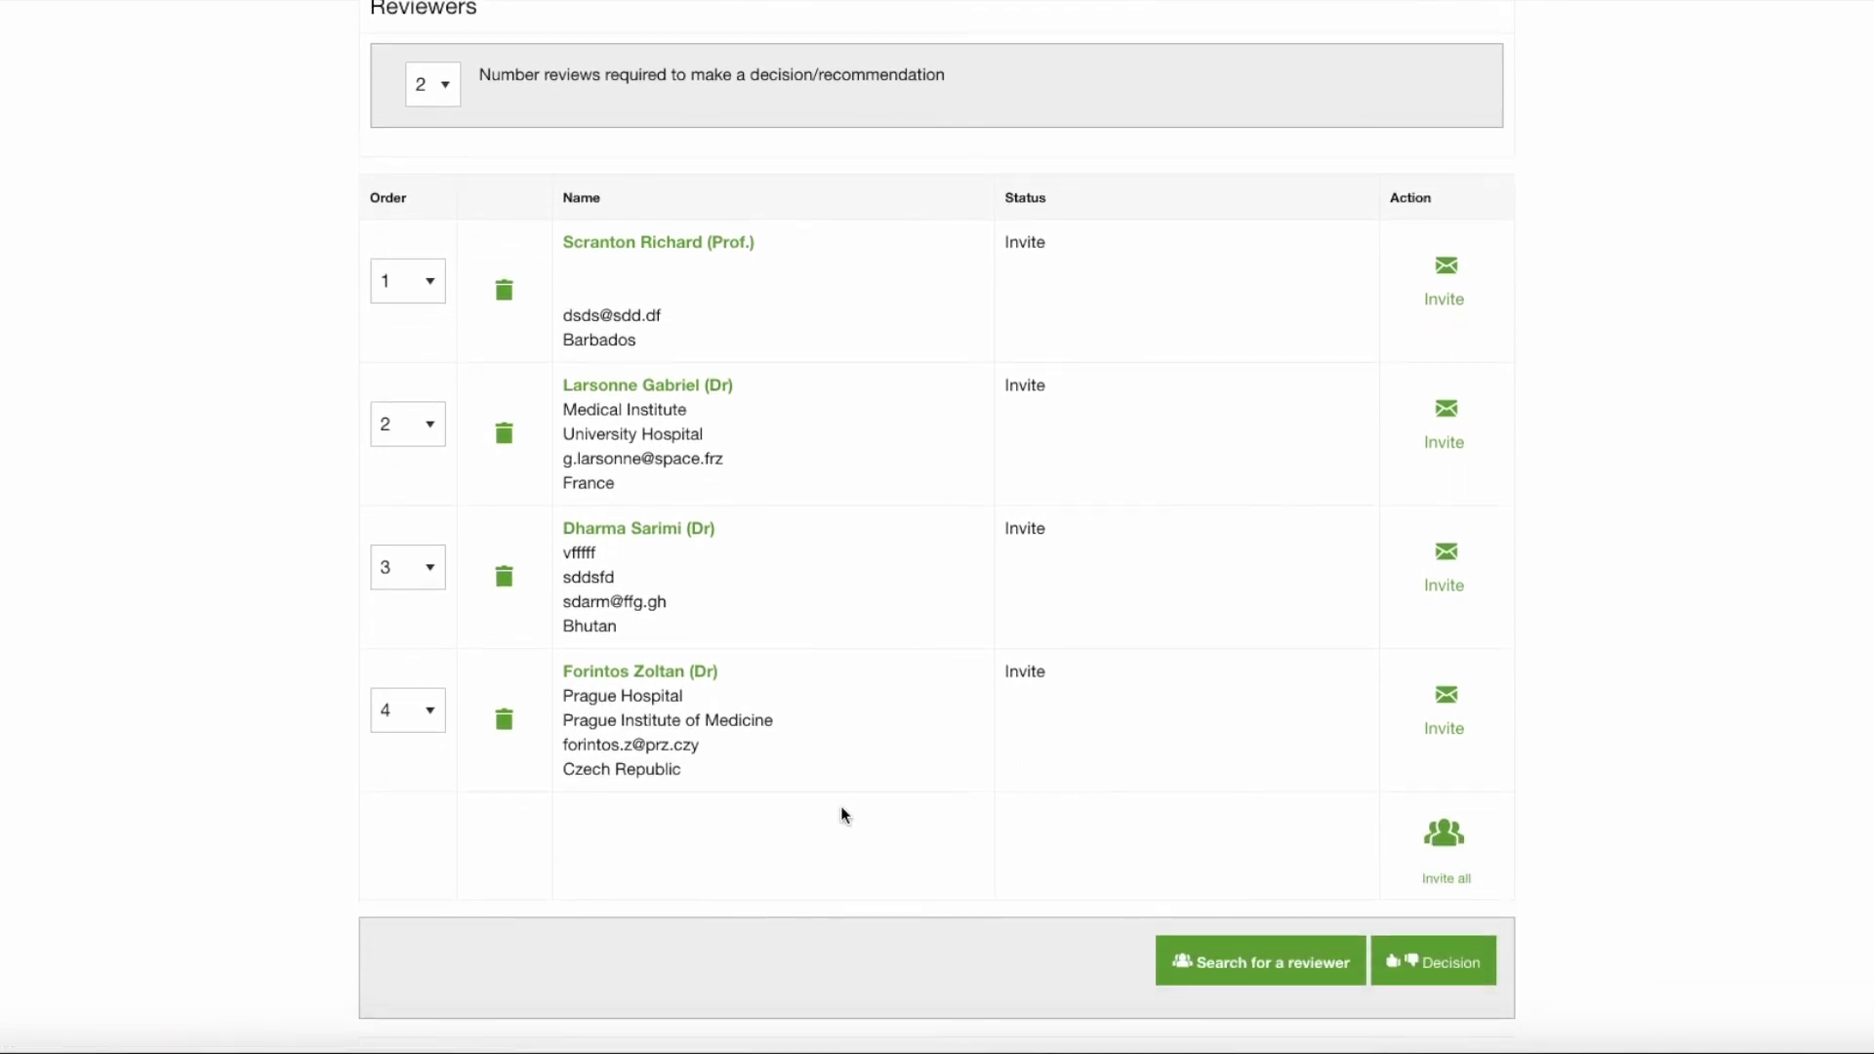